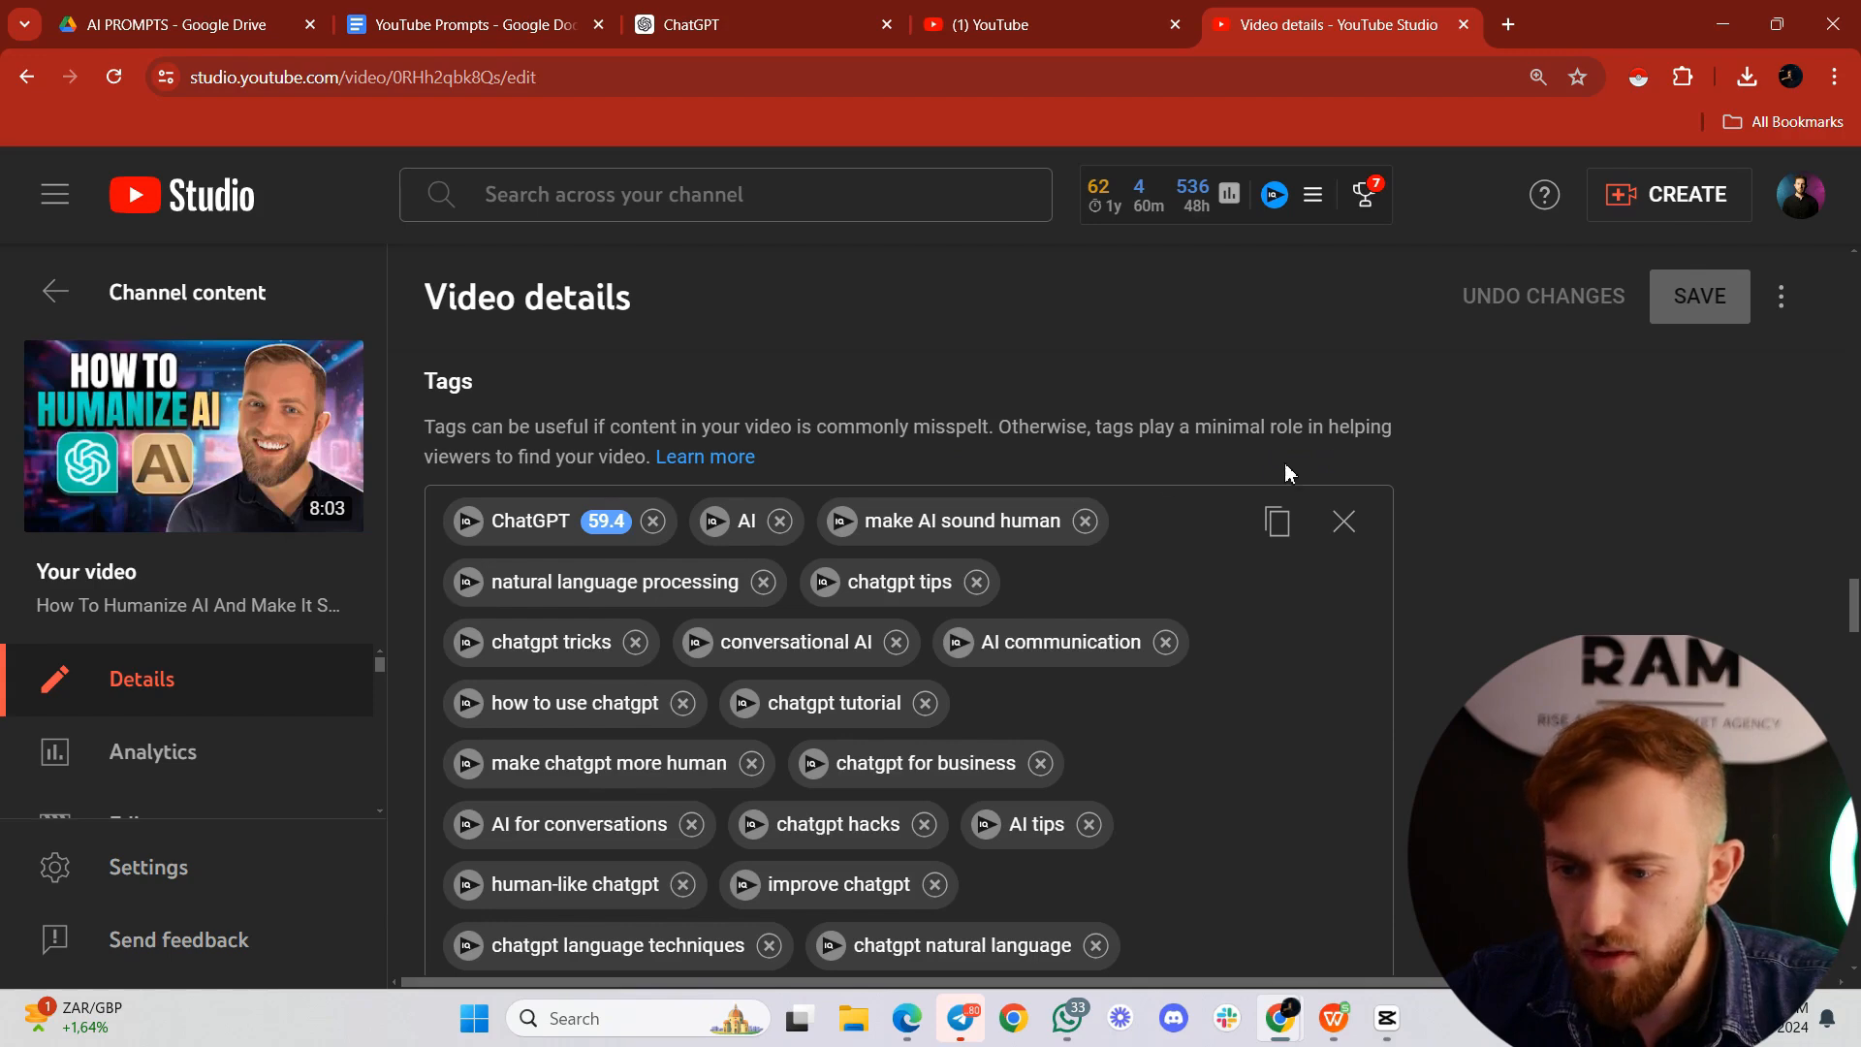
# Step: Leave the YouTube video details, browse the GPT directory in ChatGPT and start creating a new GPT
pyautogui.hotkey('ctrl', 'w')
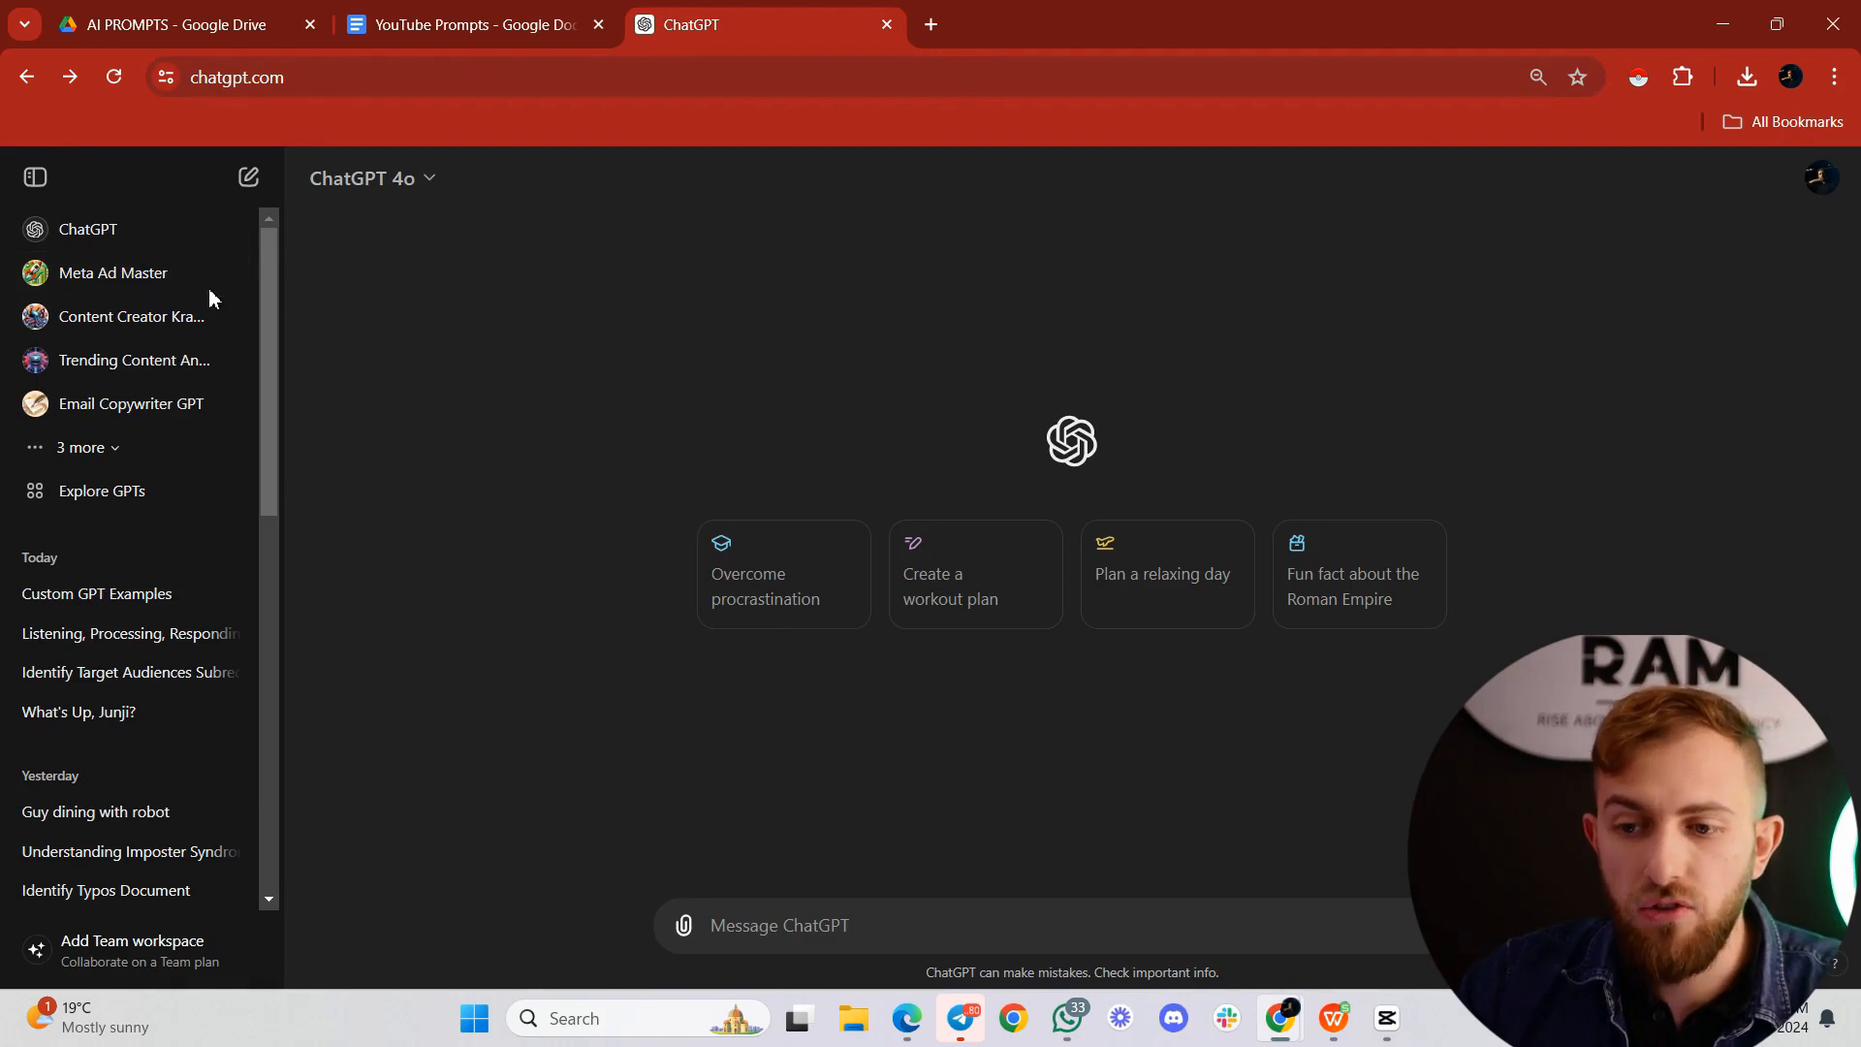
pyautogui.click(134, 509)
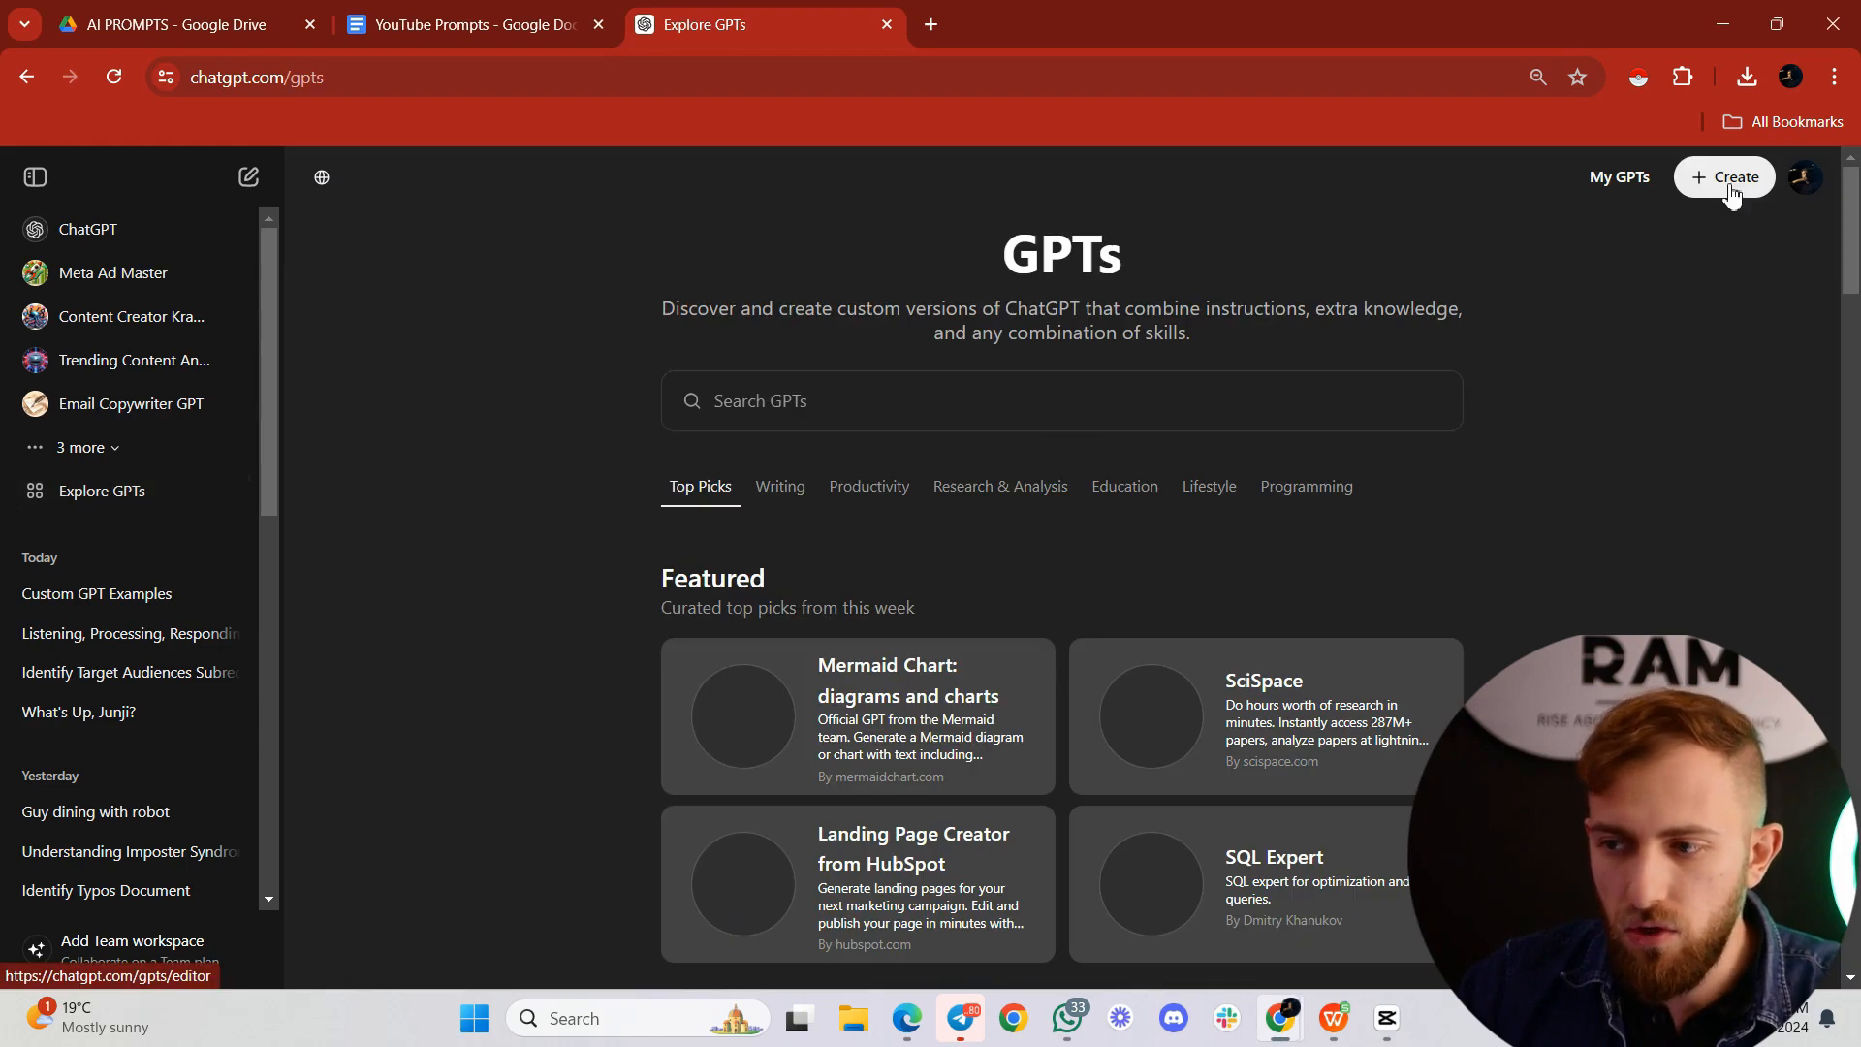
pyautogui.click(1732, 186)
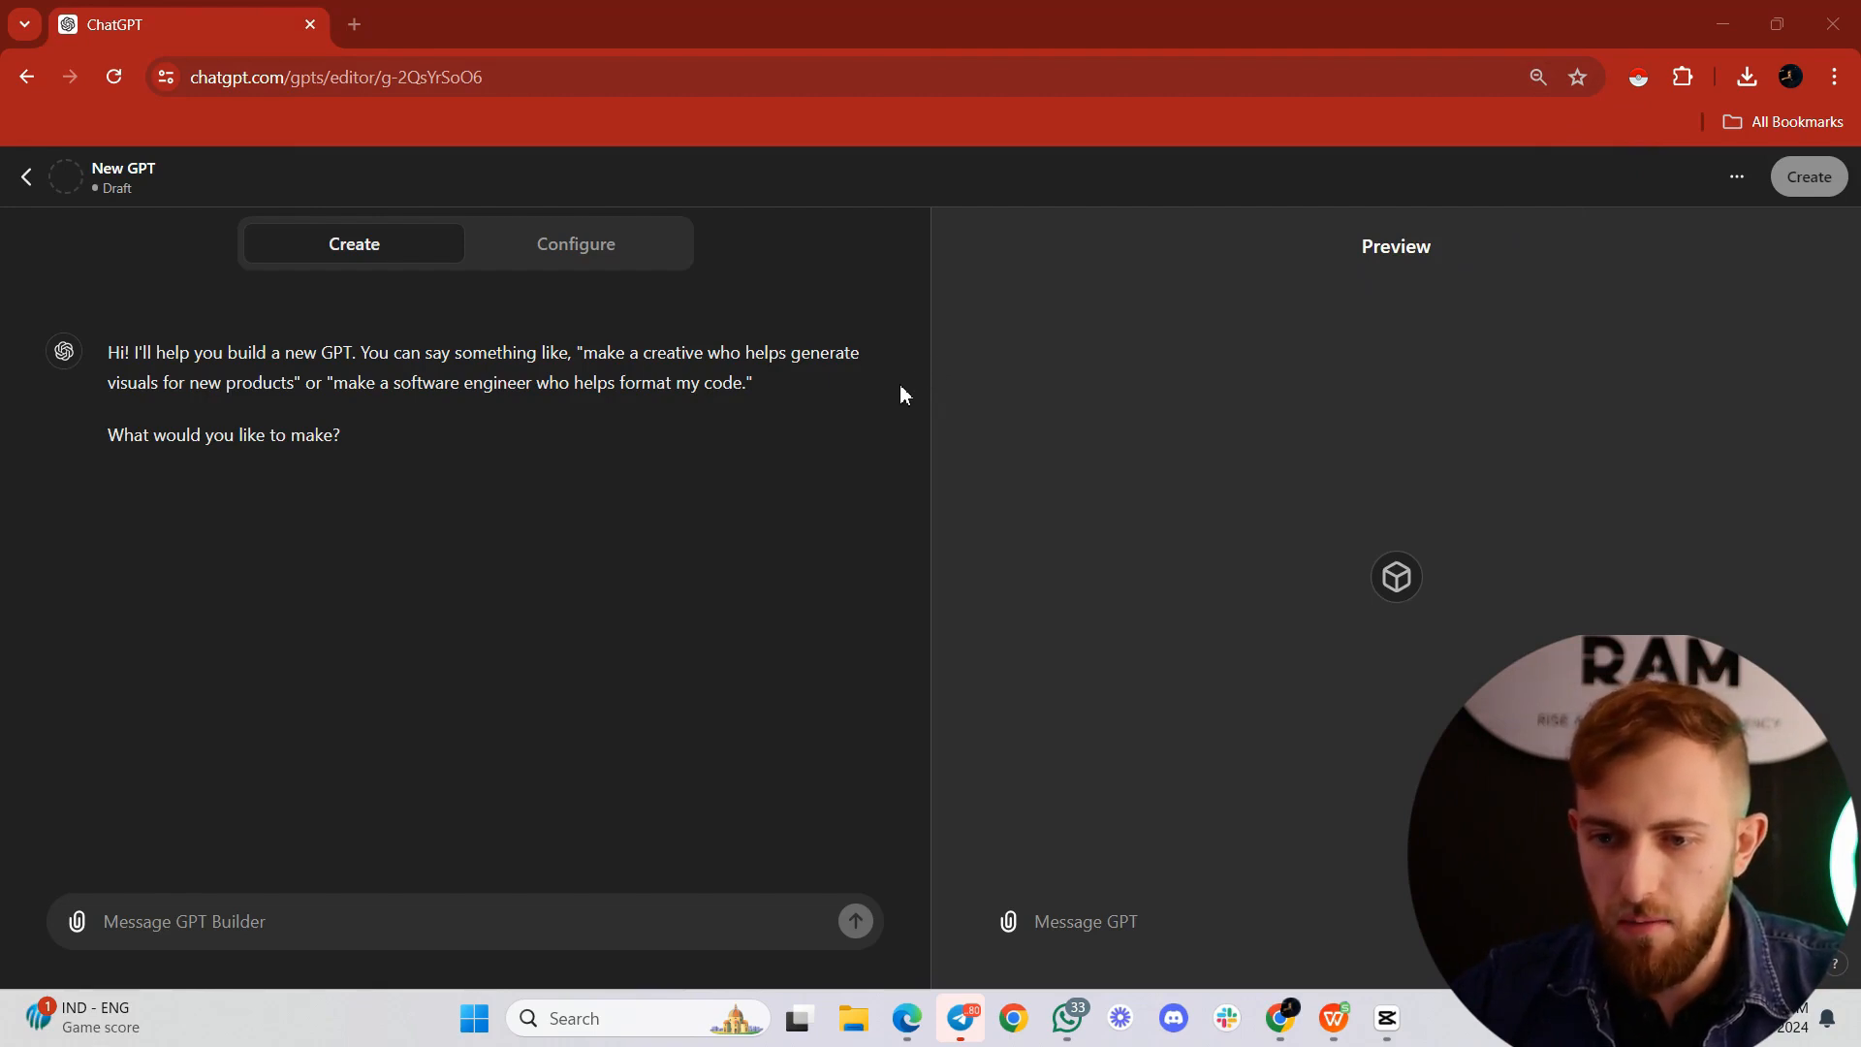
# Step: Draft a builder message requesting a GPT that asks what the video was about and creates a keyword-packed, SEO friendly title, description and tags for YouTube
pyautogui.click(452, 911)
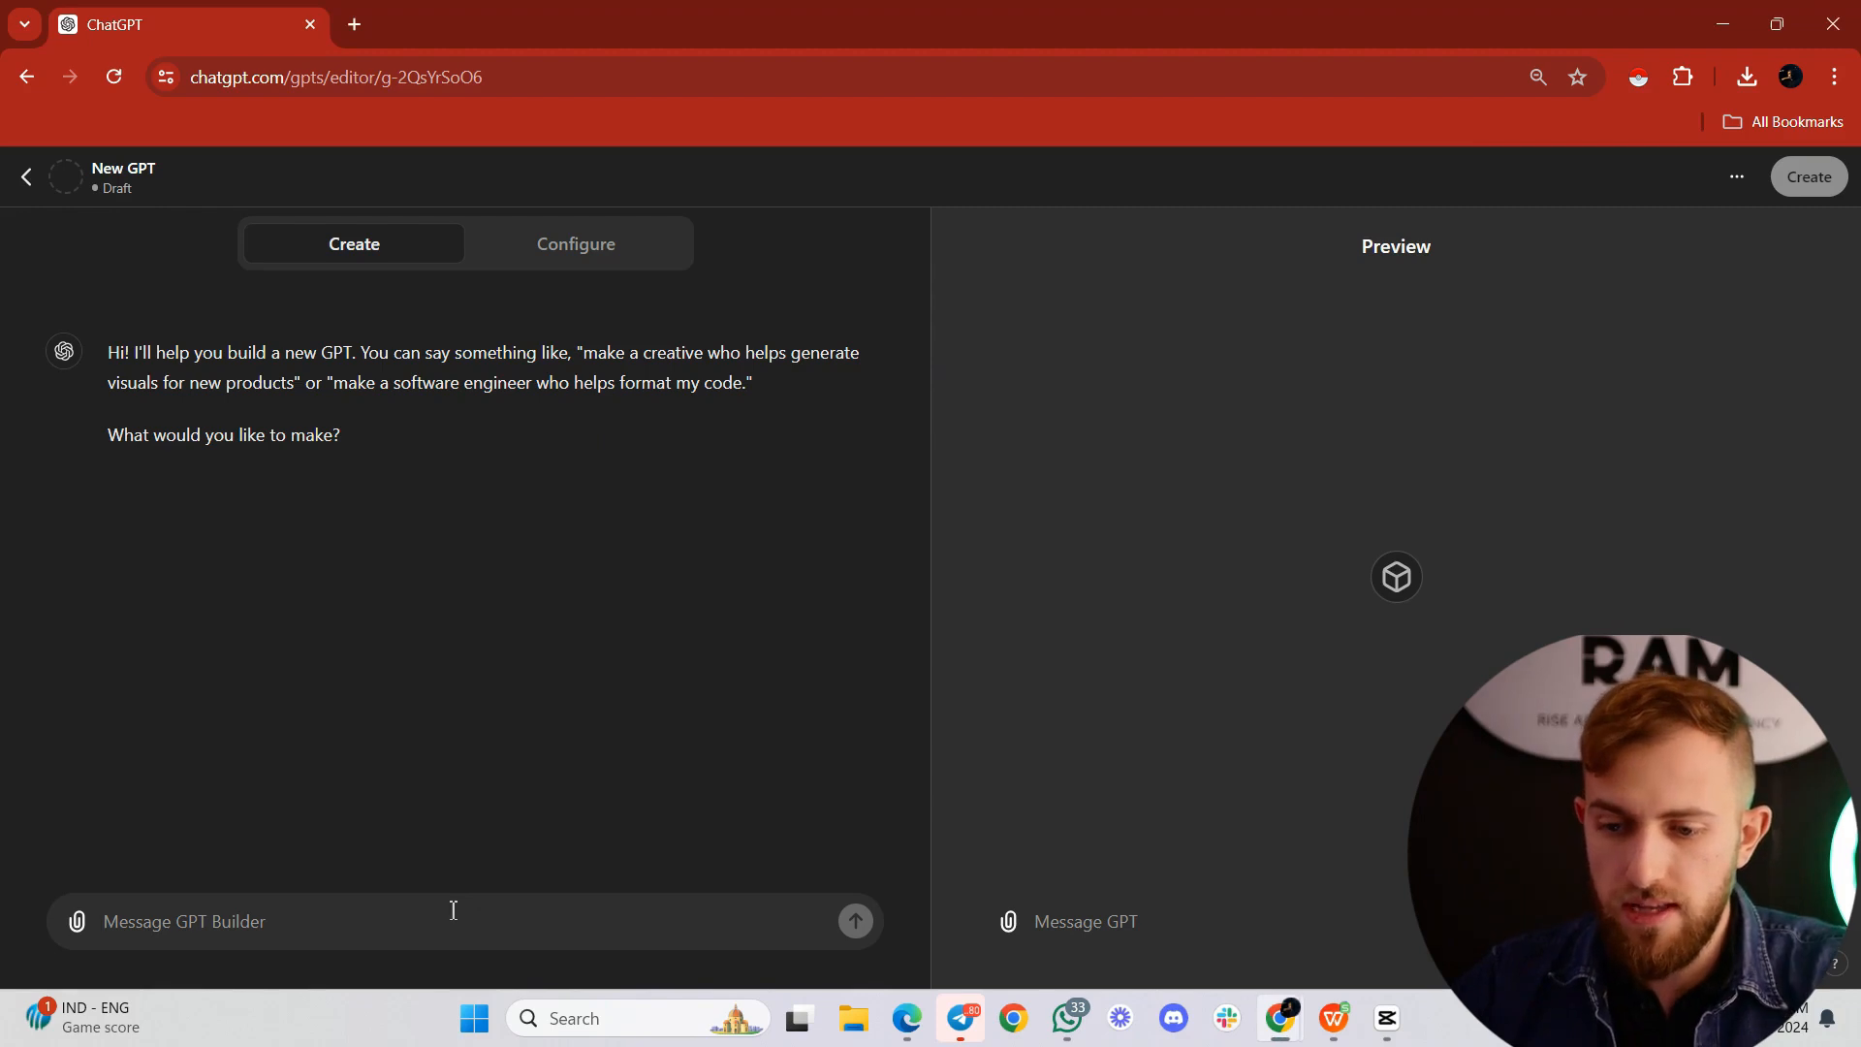
pyautogui.write('I want to make a P')
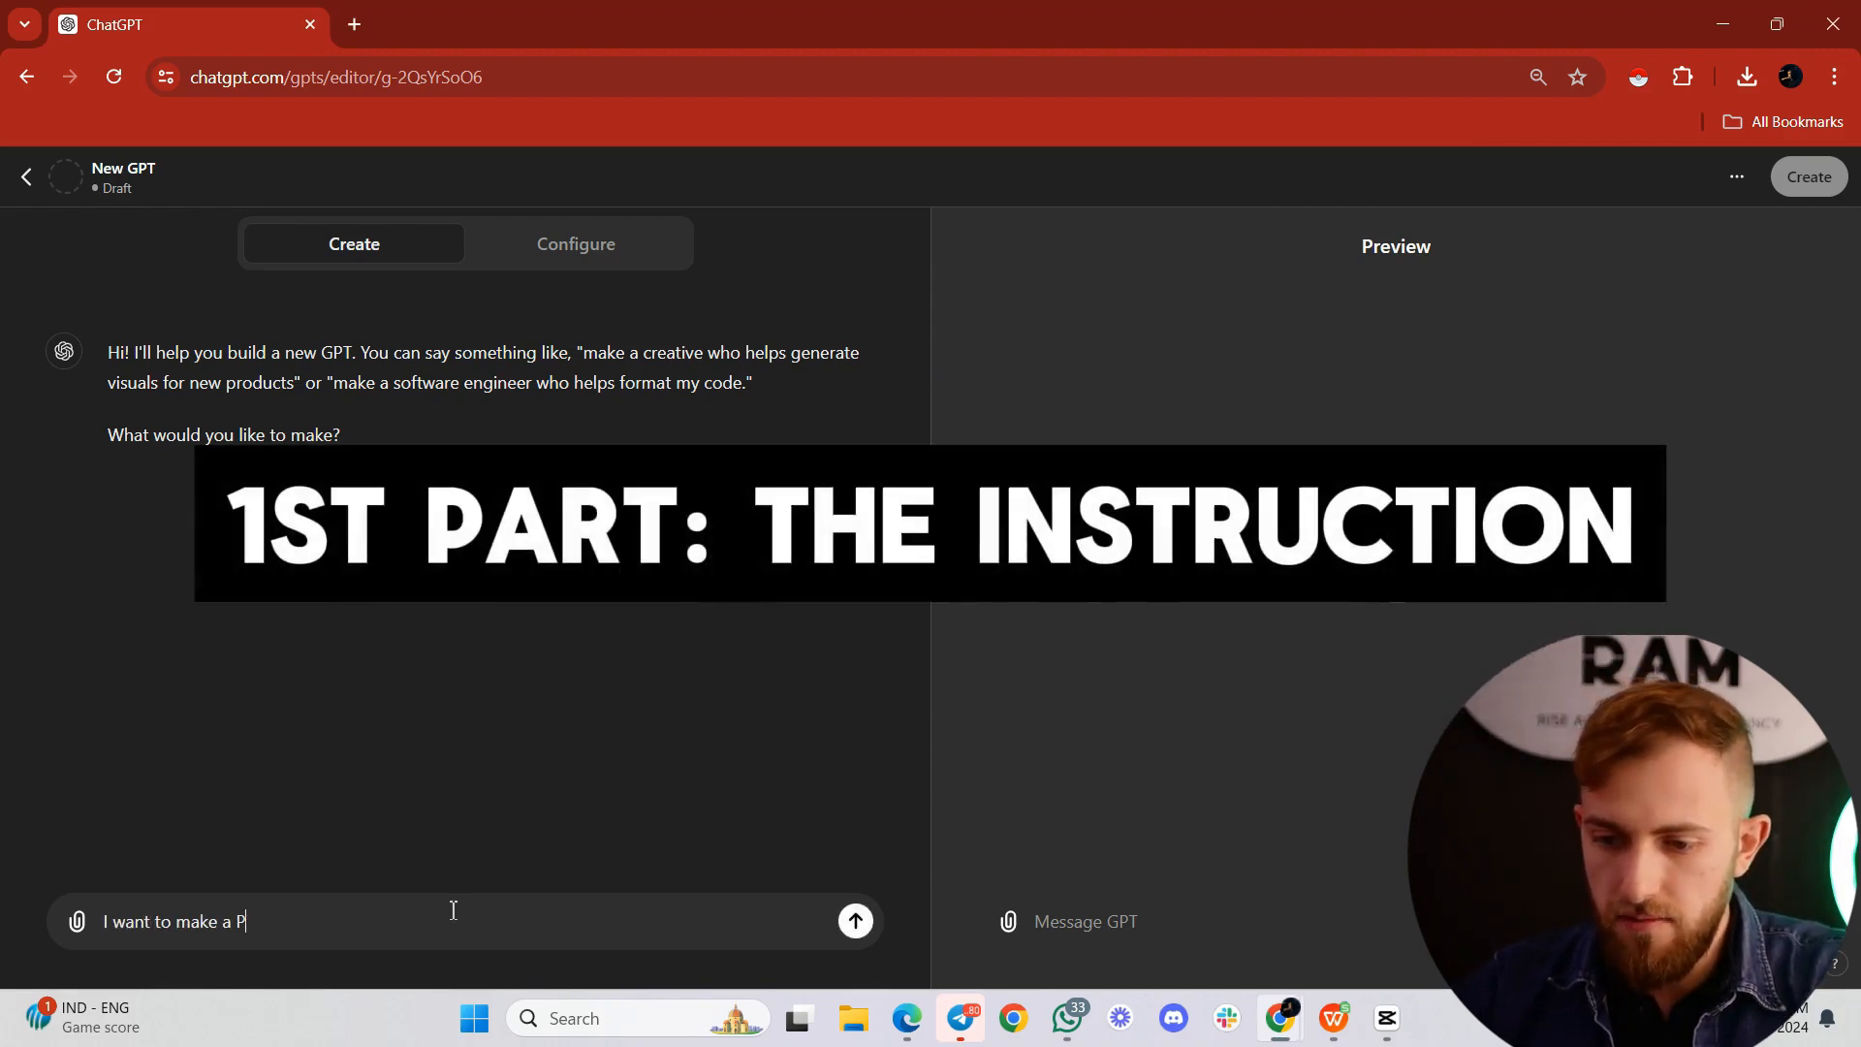
pyautogui.press('BackSpace')
pyautogui.write('GPT that asks ')
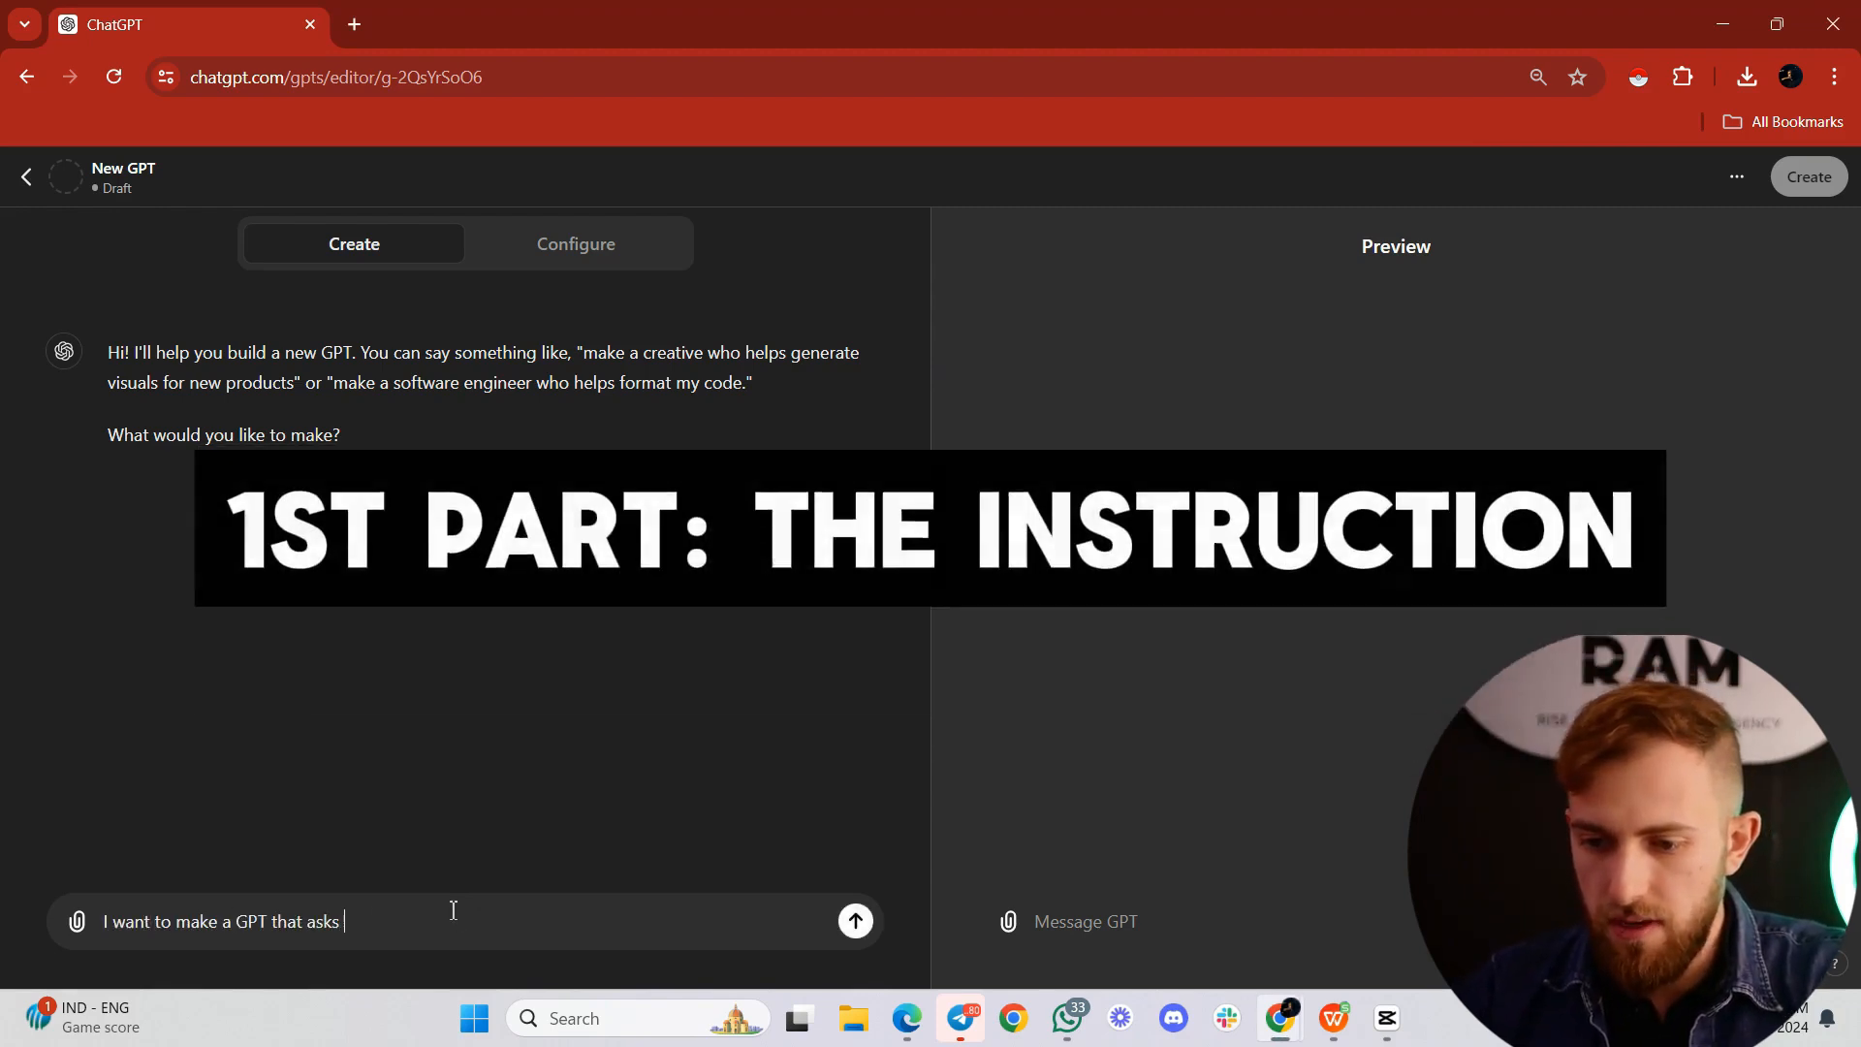
pyautogui.write('me what the video I s')
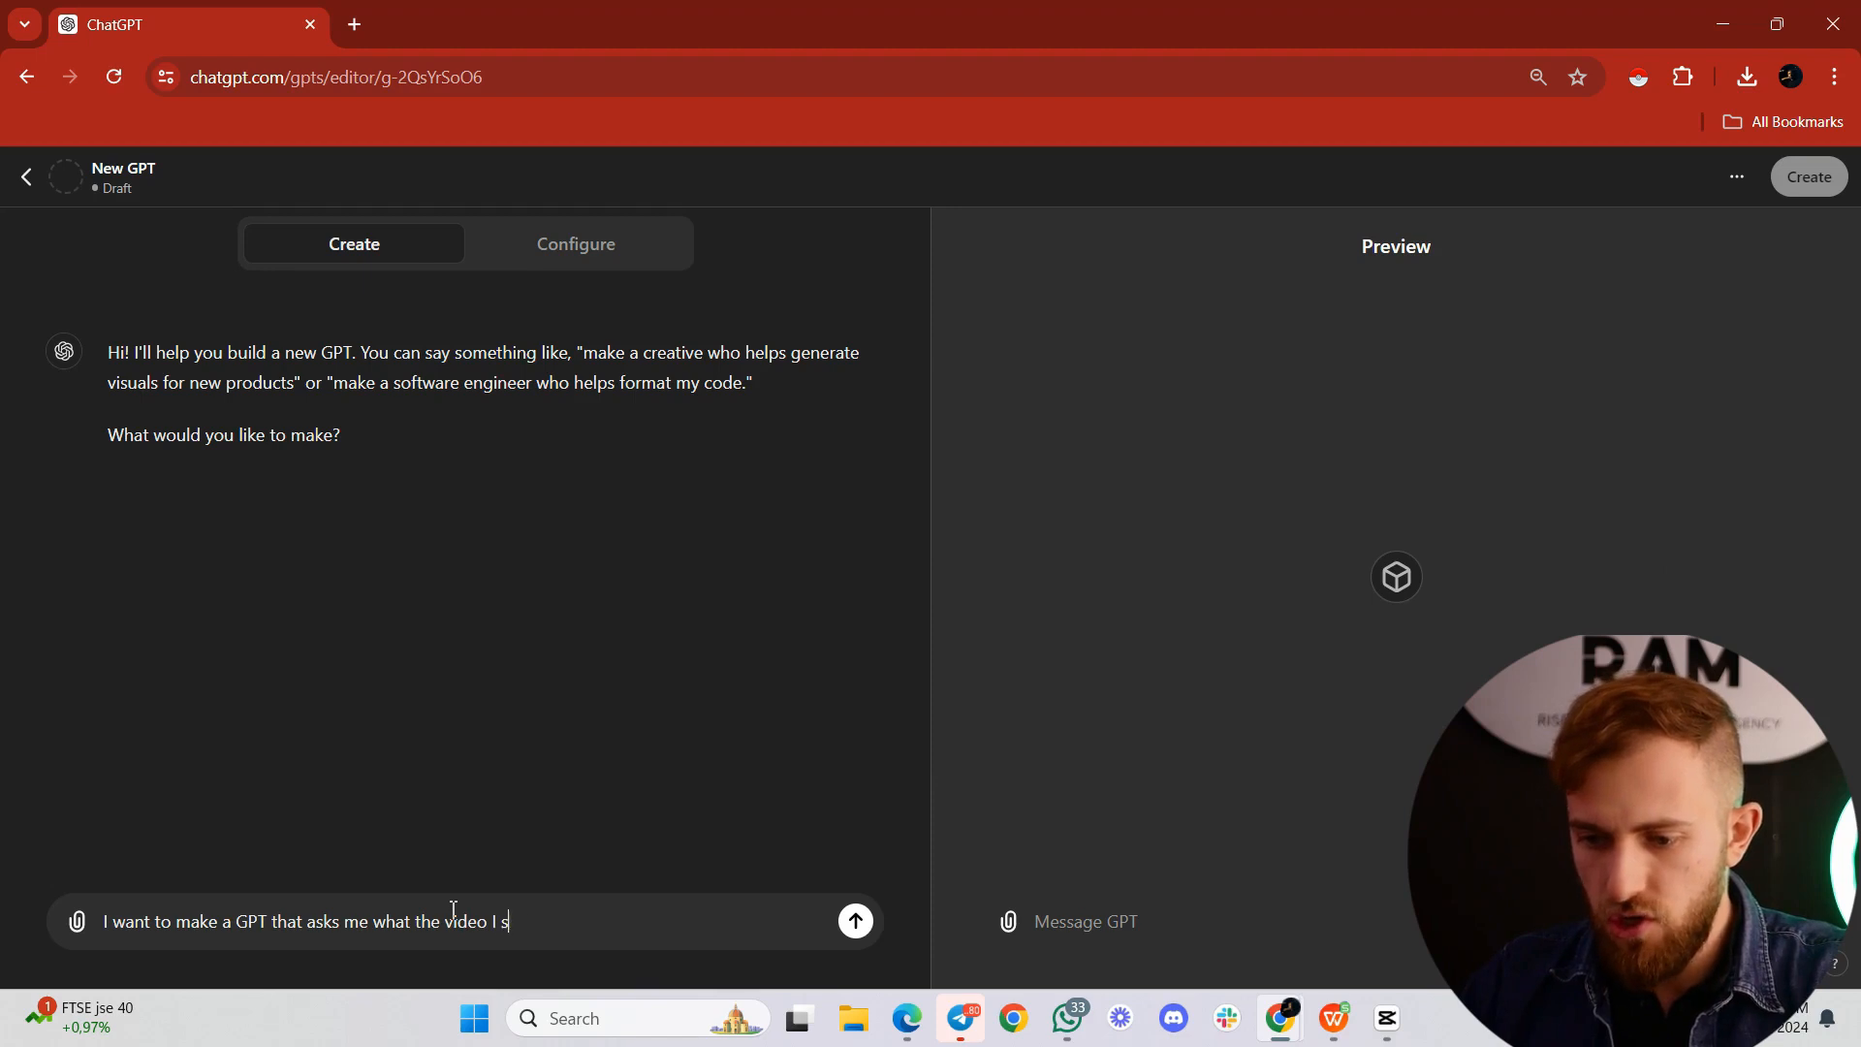
pyautogui.write('hot was about and then it ')
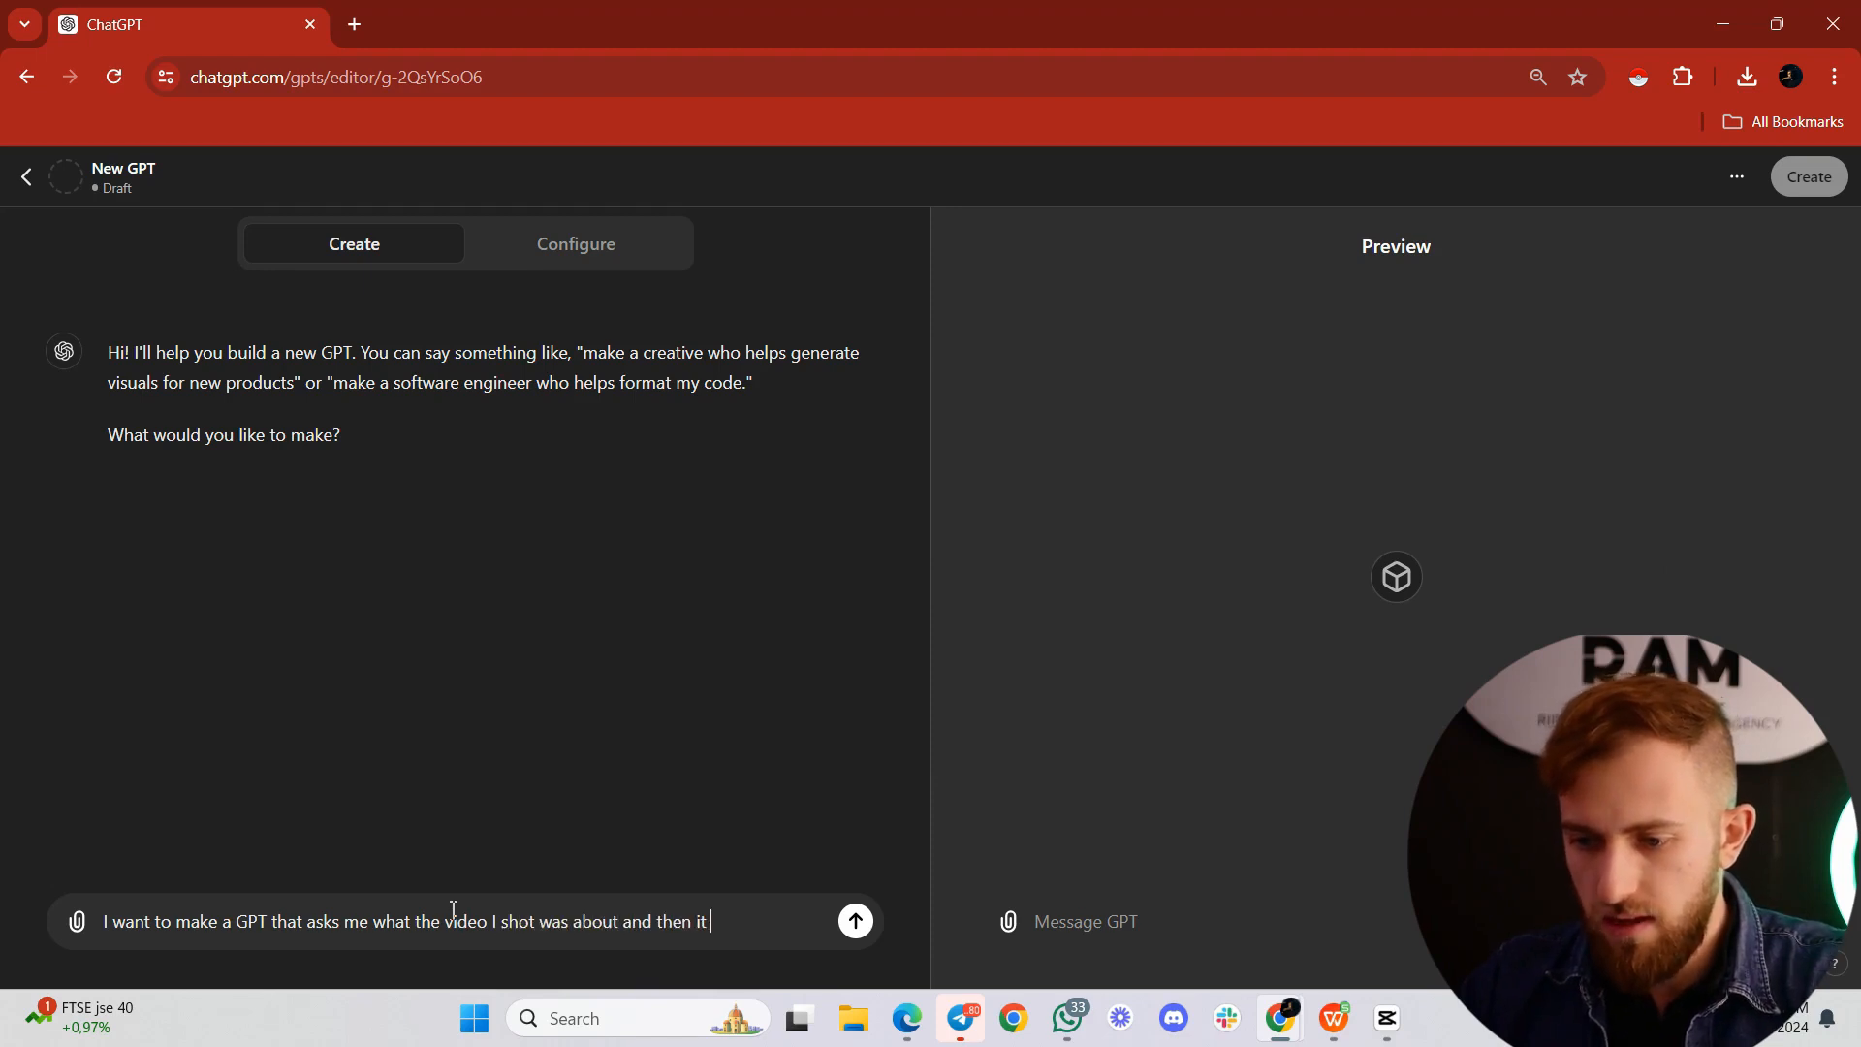
pyautogui.write('creates a keyword')
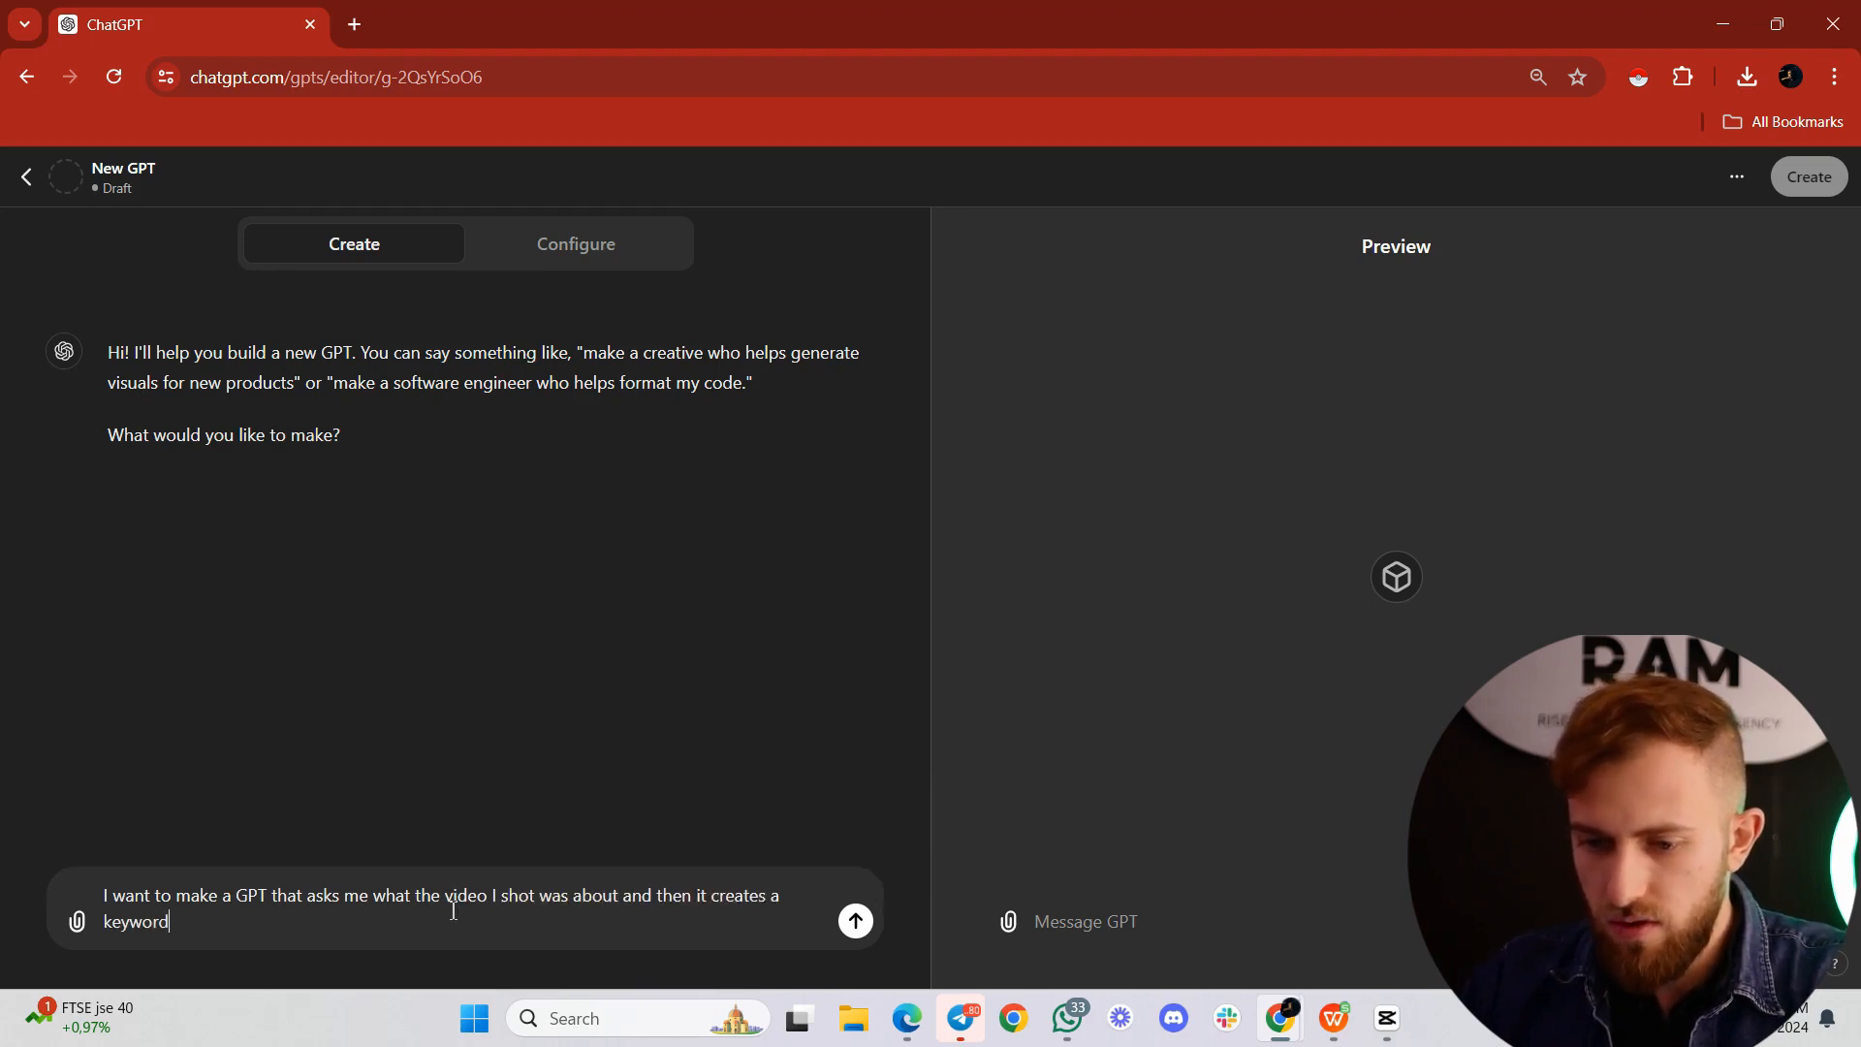
pyautogui.write('-packed title, SEO ')
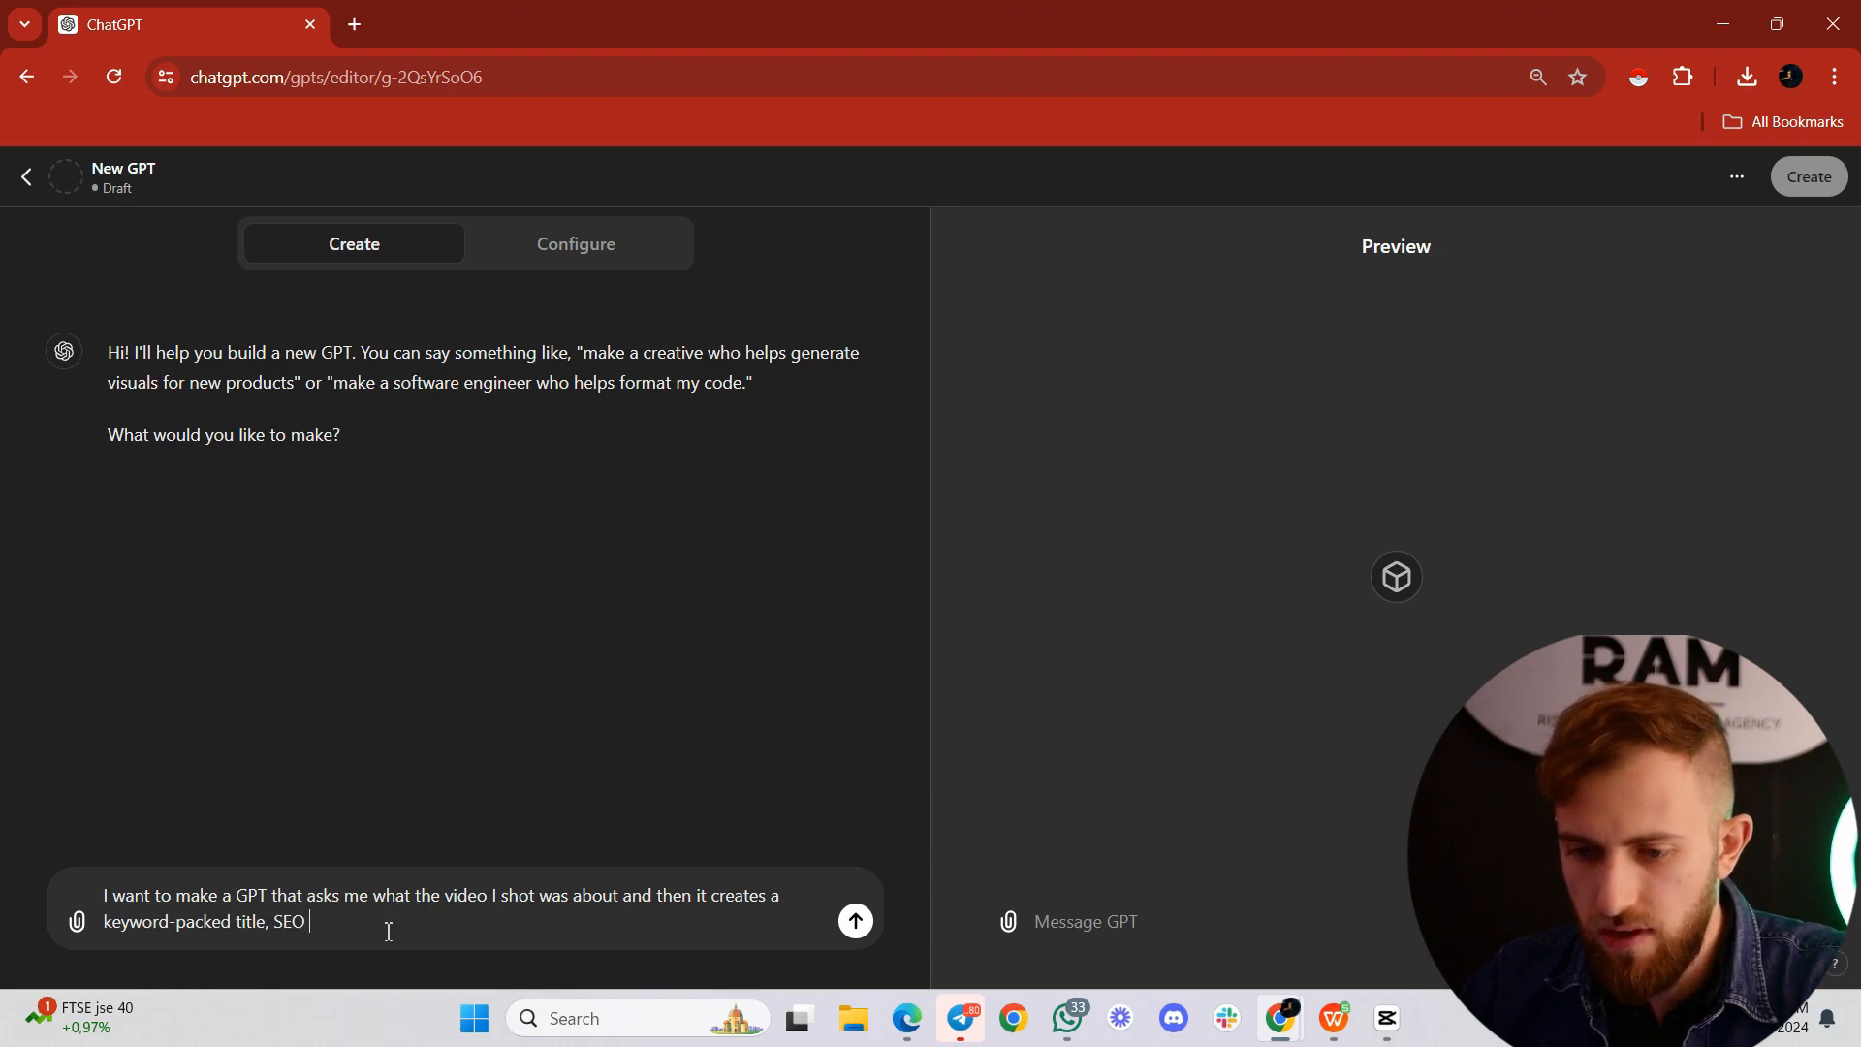
pyautogui.write('friendly title and d')
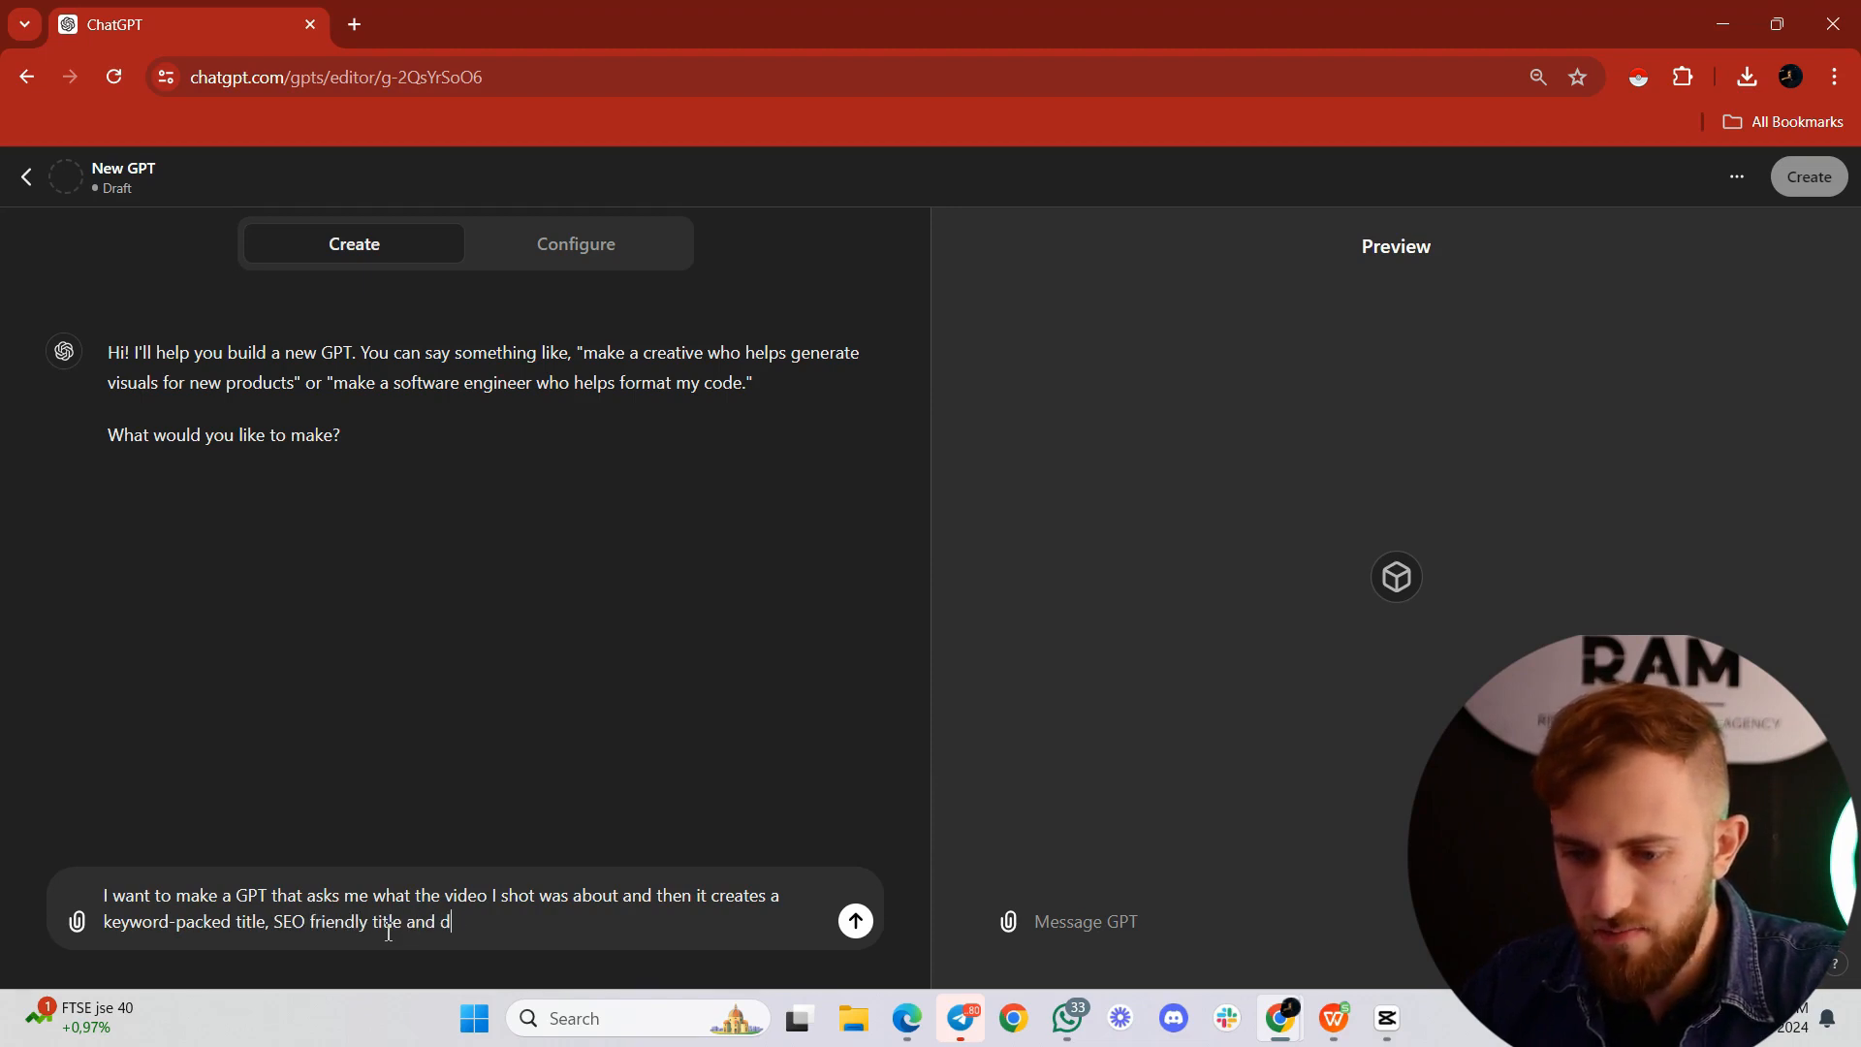
pyautogui.write('escription')
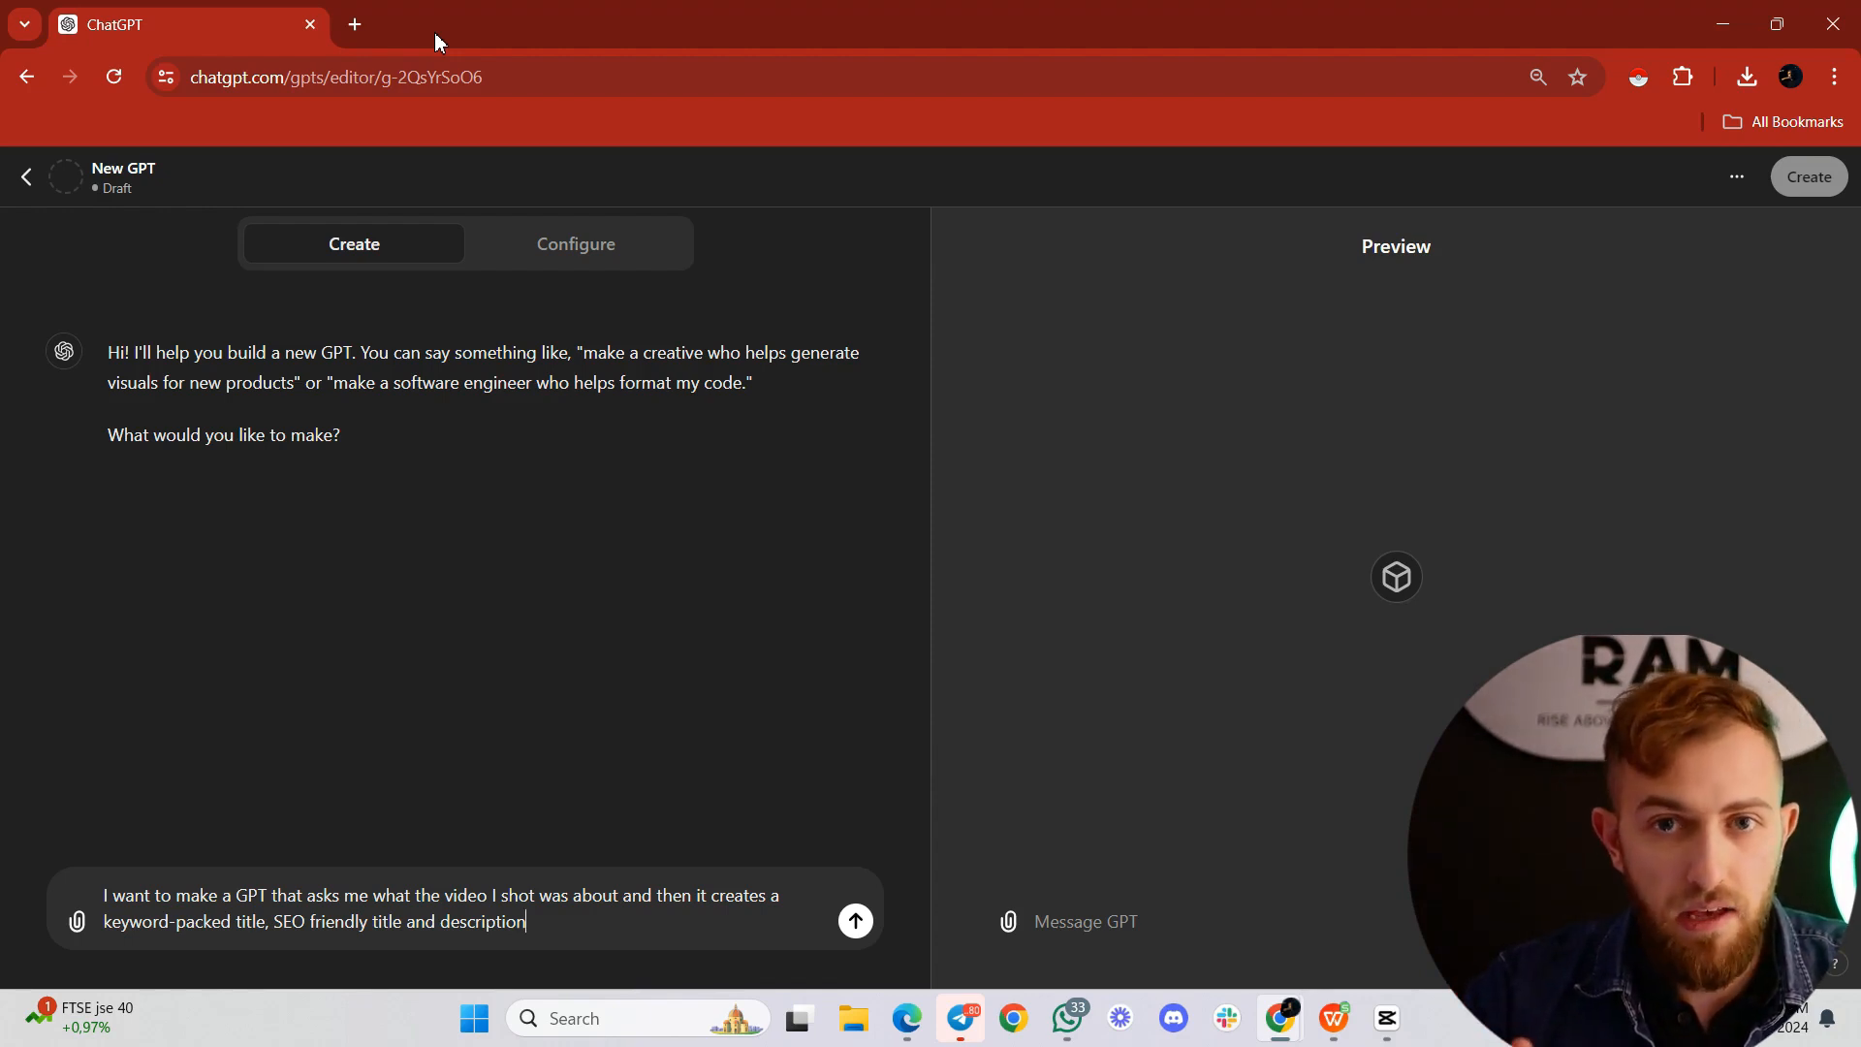
pyautogui.write('and tags fo')
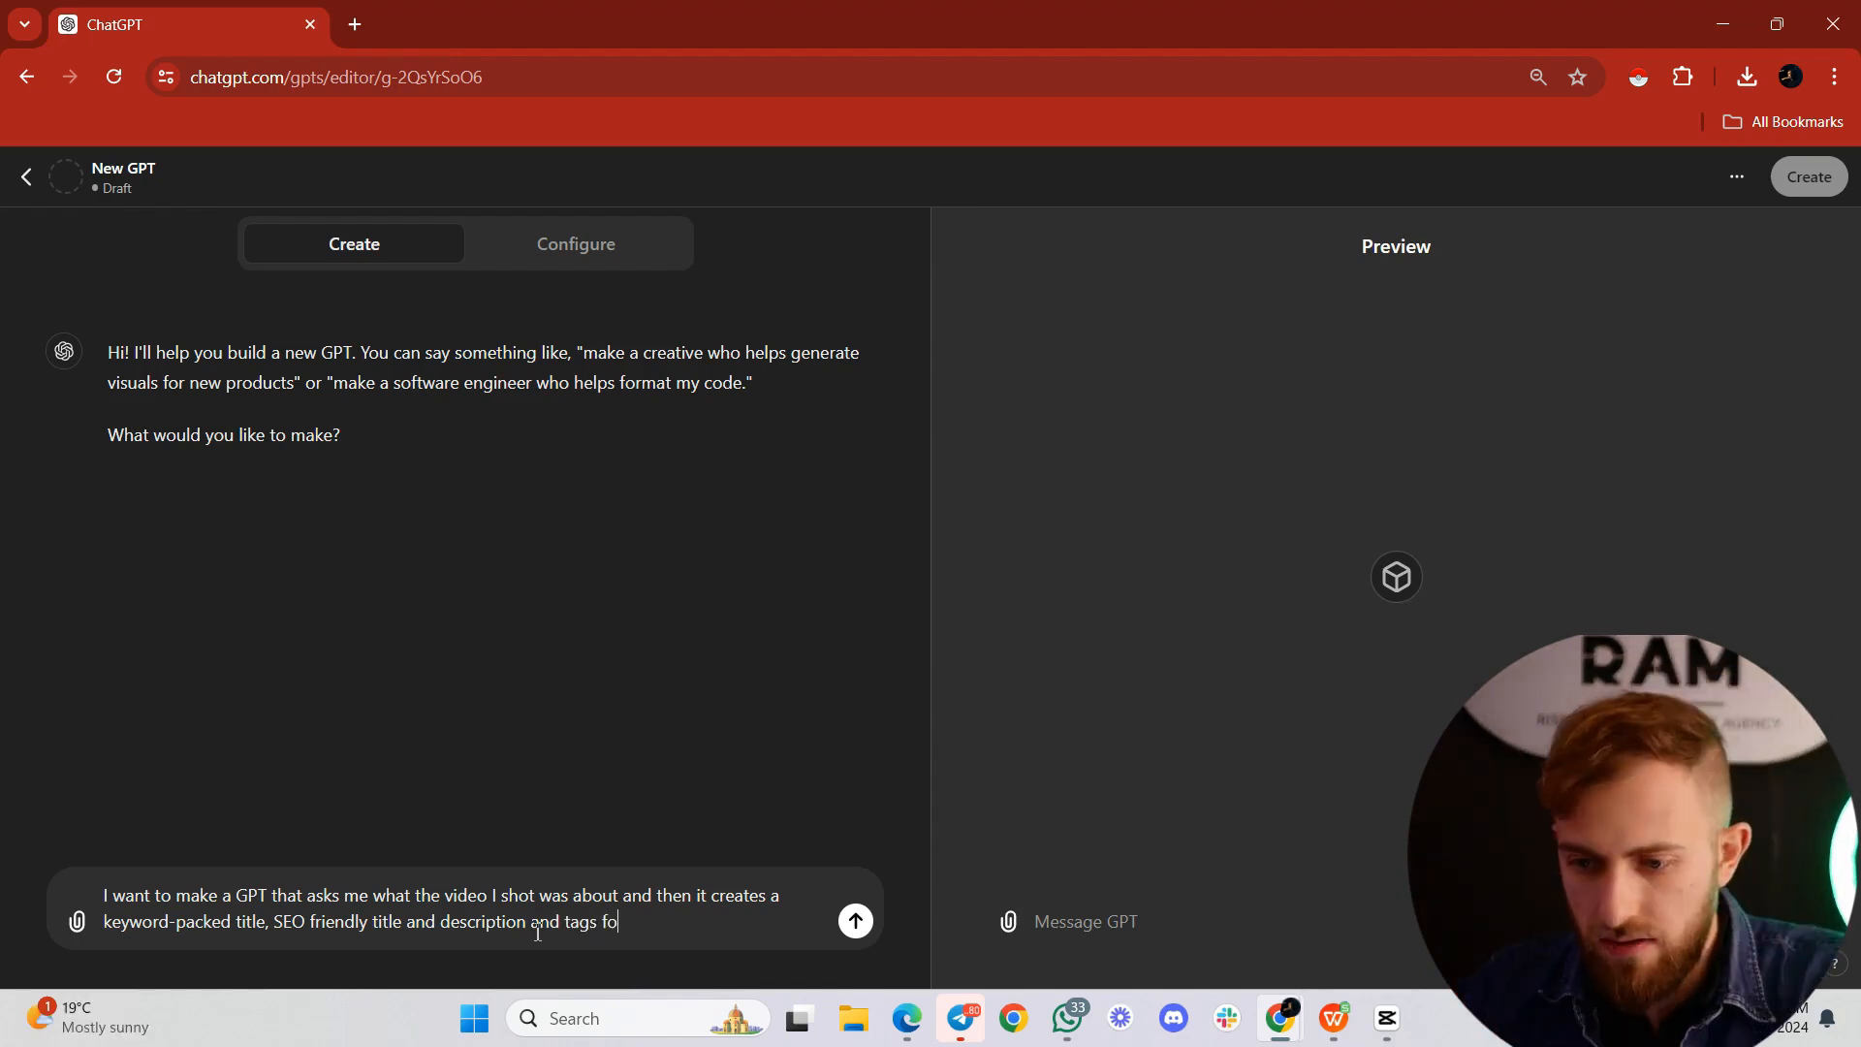
pyautogui.write('r YouTube. The purpo')
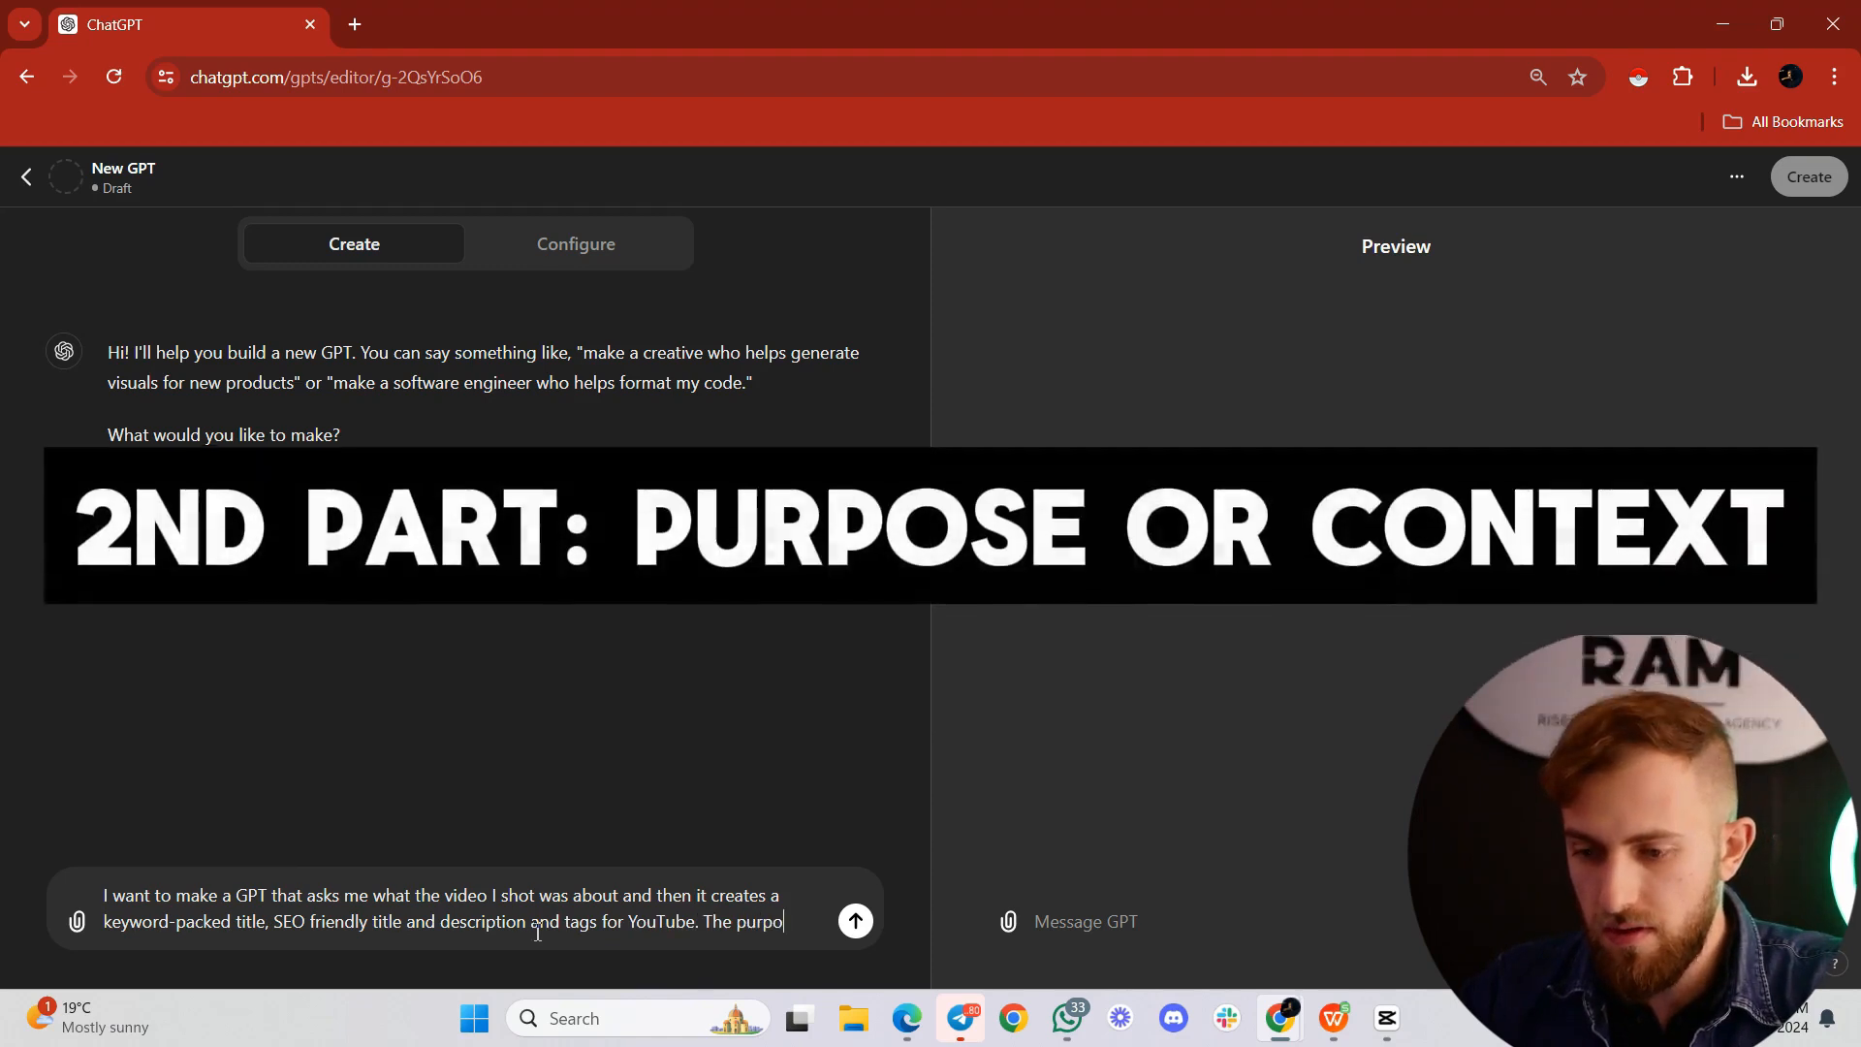
pyautogui.write('se of this GPT is ')
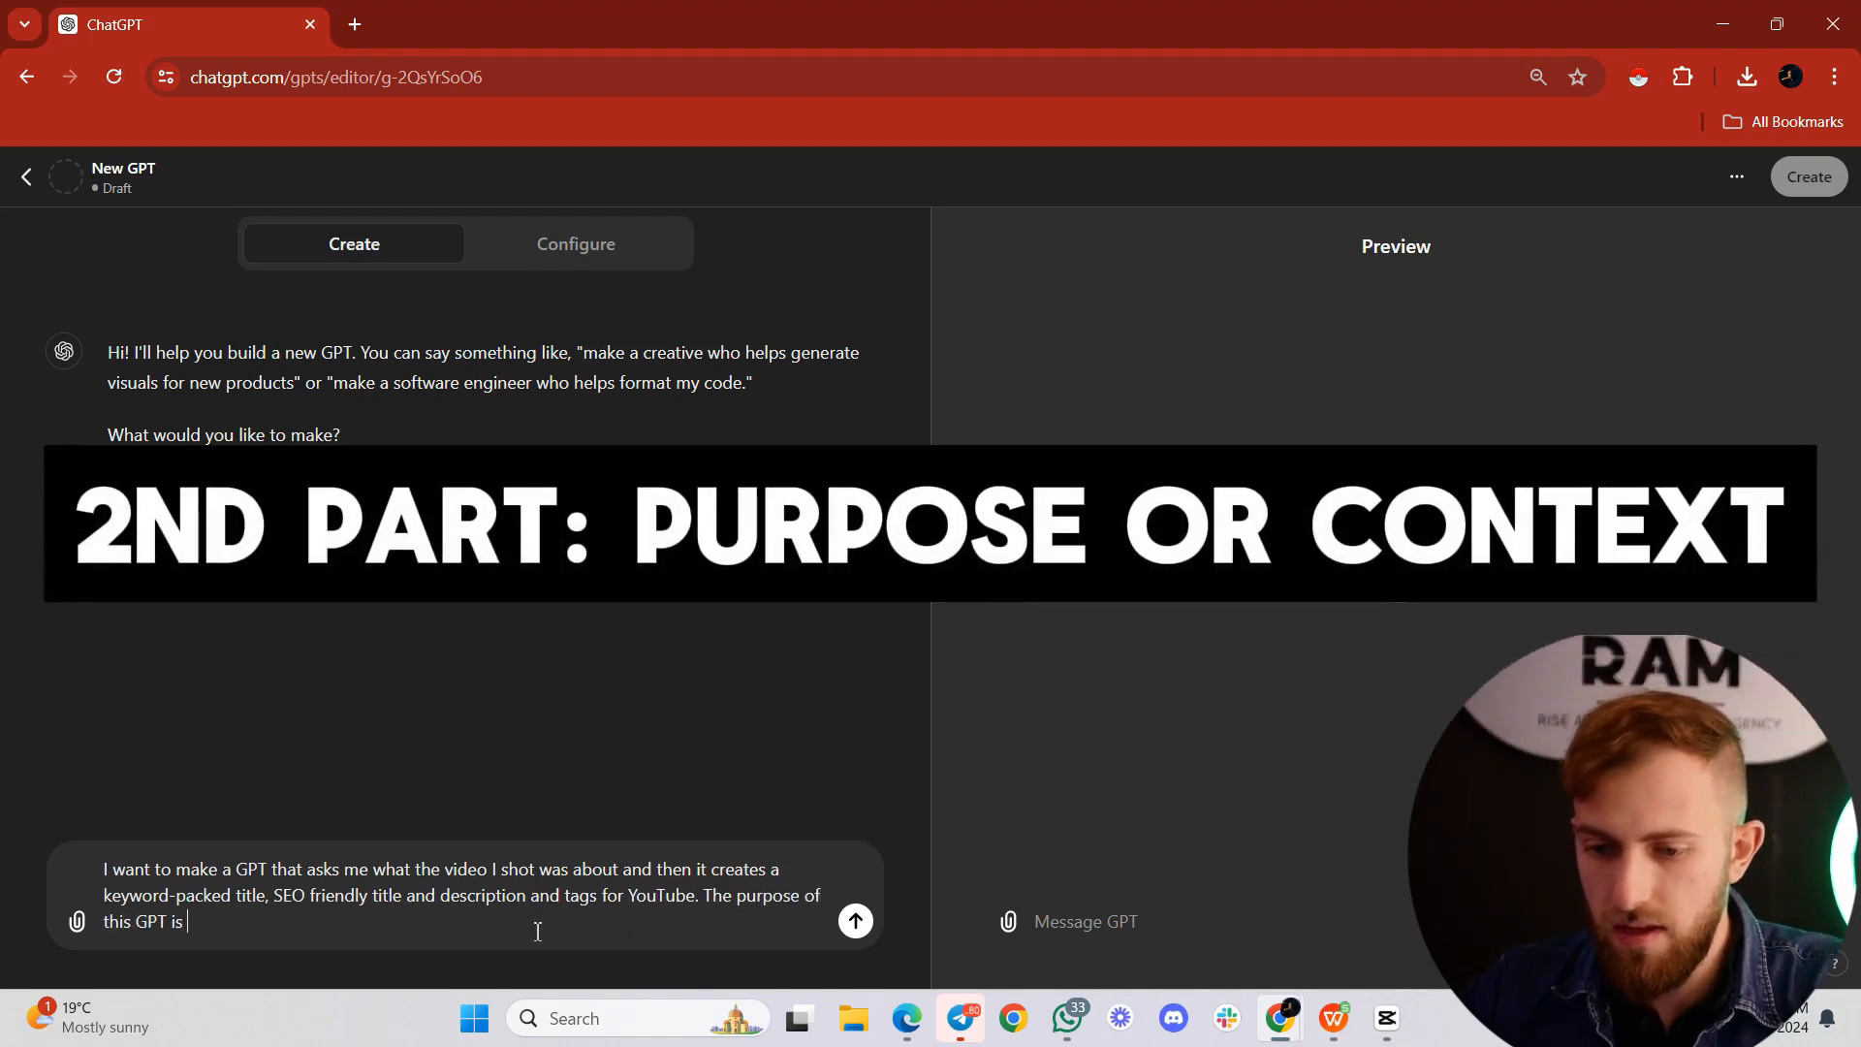
pyautogui.write('to create the above so that ')
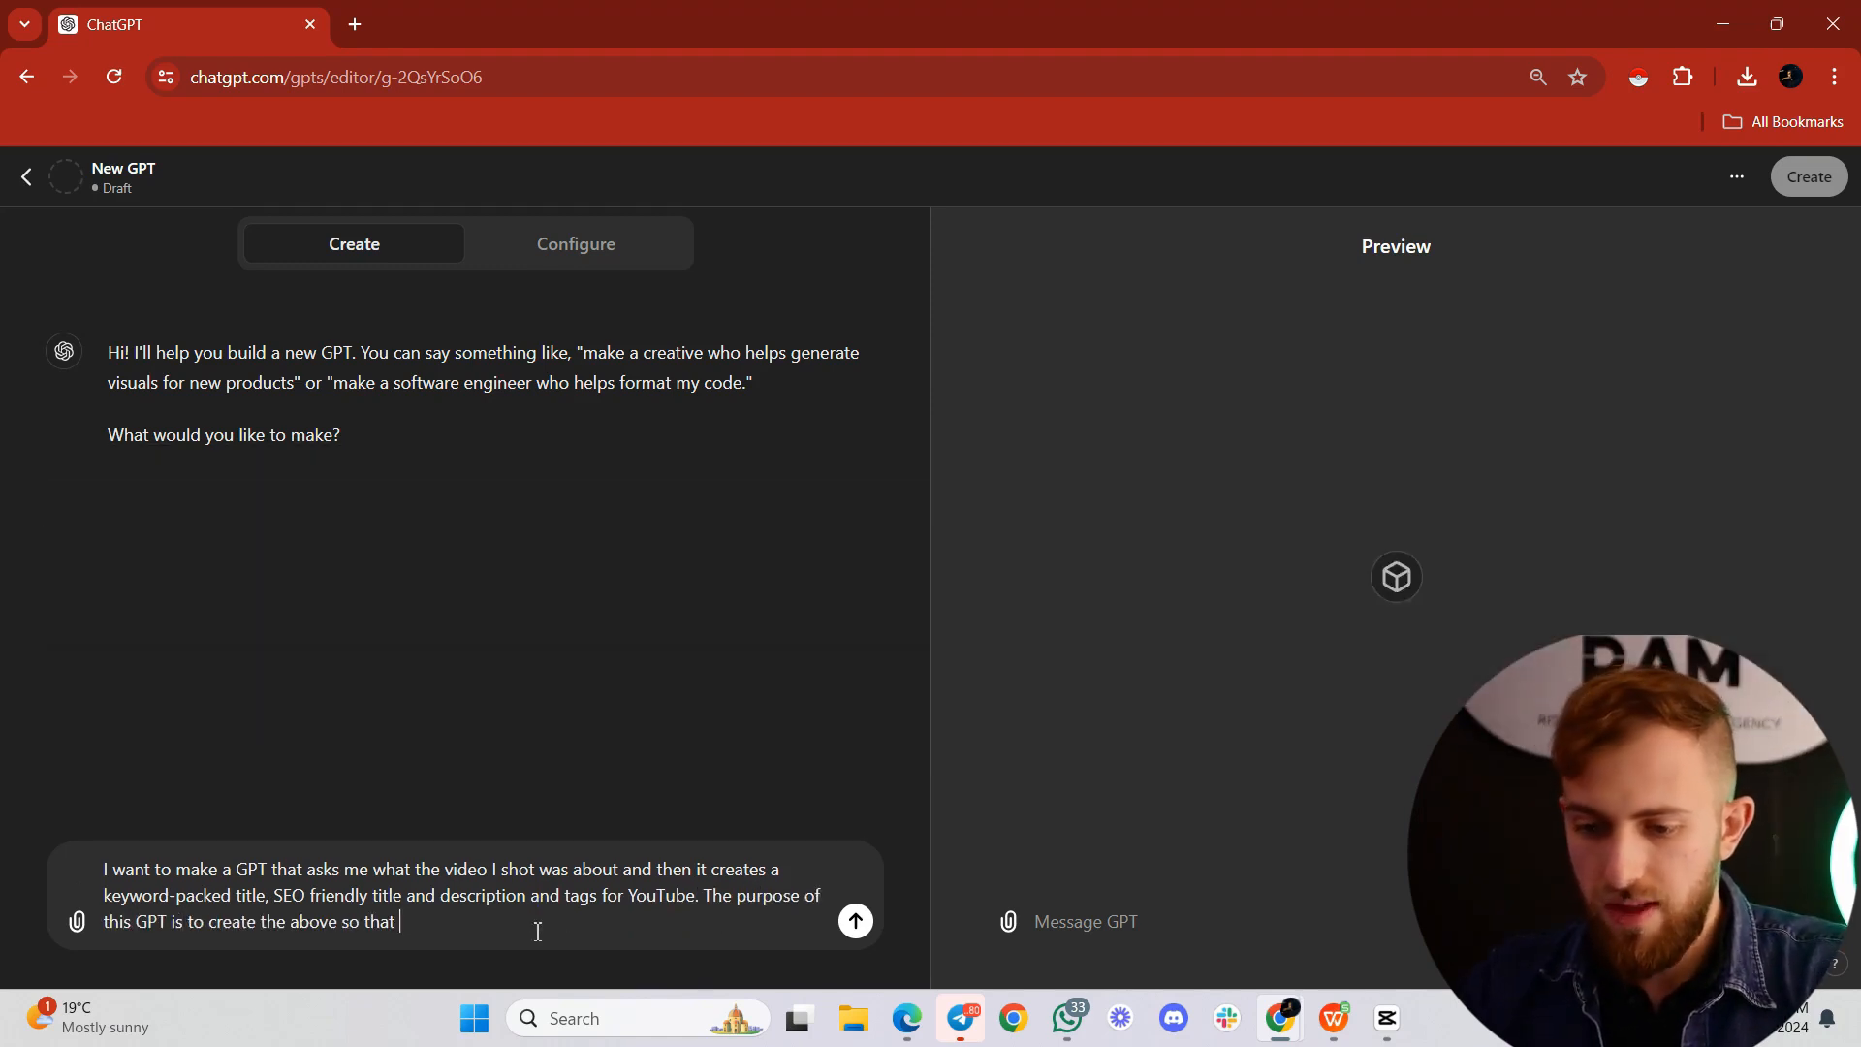
pyautogui.write('people can easily find my videos')
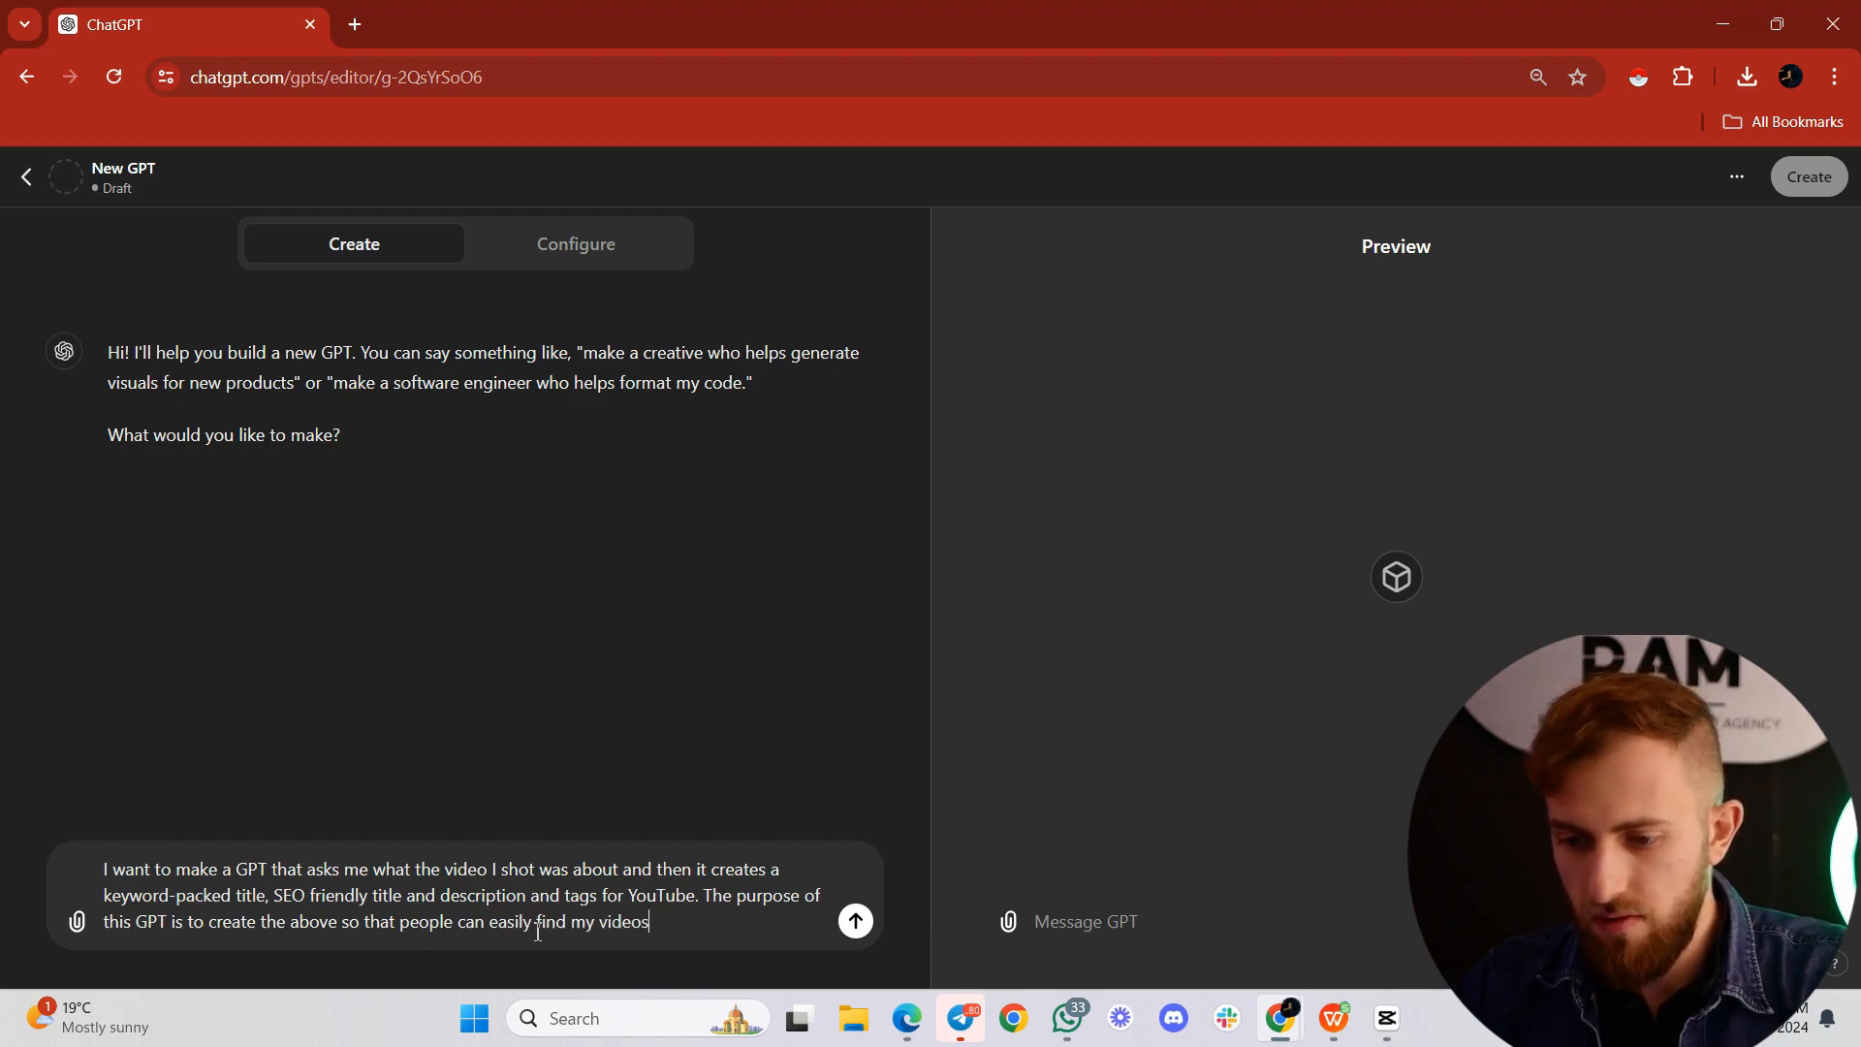
# Step: Add to the message that the purpose of this GPT is to create the above so that people can easily find my video
pyautogui.press('BackSpace')
pyautogui.write('.')
# Step: Add a new paragraph: "Separate the tags with commas so it's easy for me to copy-paste them."
pyautogui.hotkey('shift', 'Return')
pyautogui.write('Separate ')
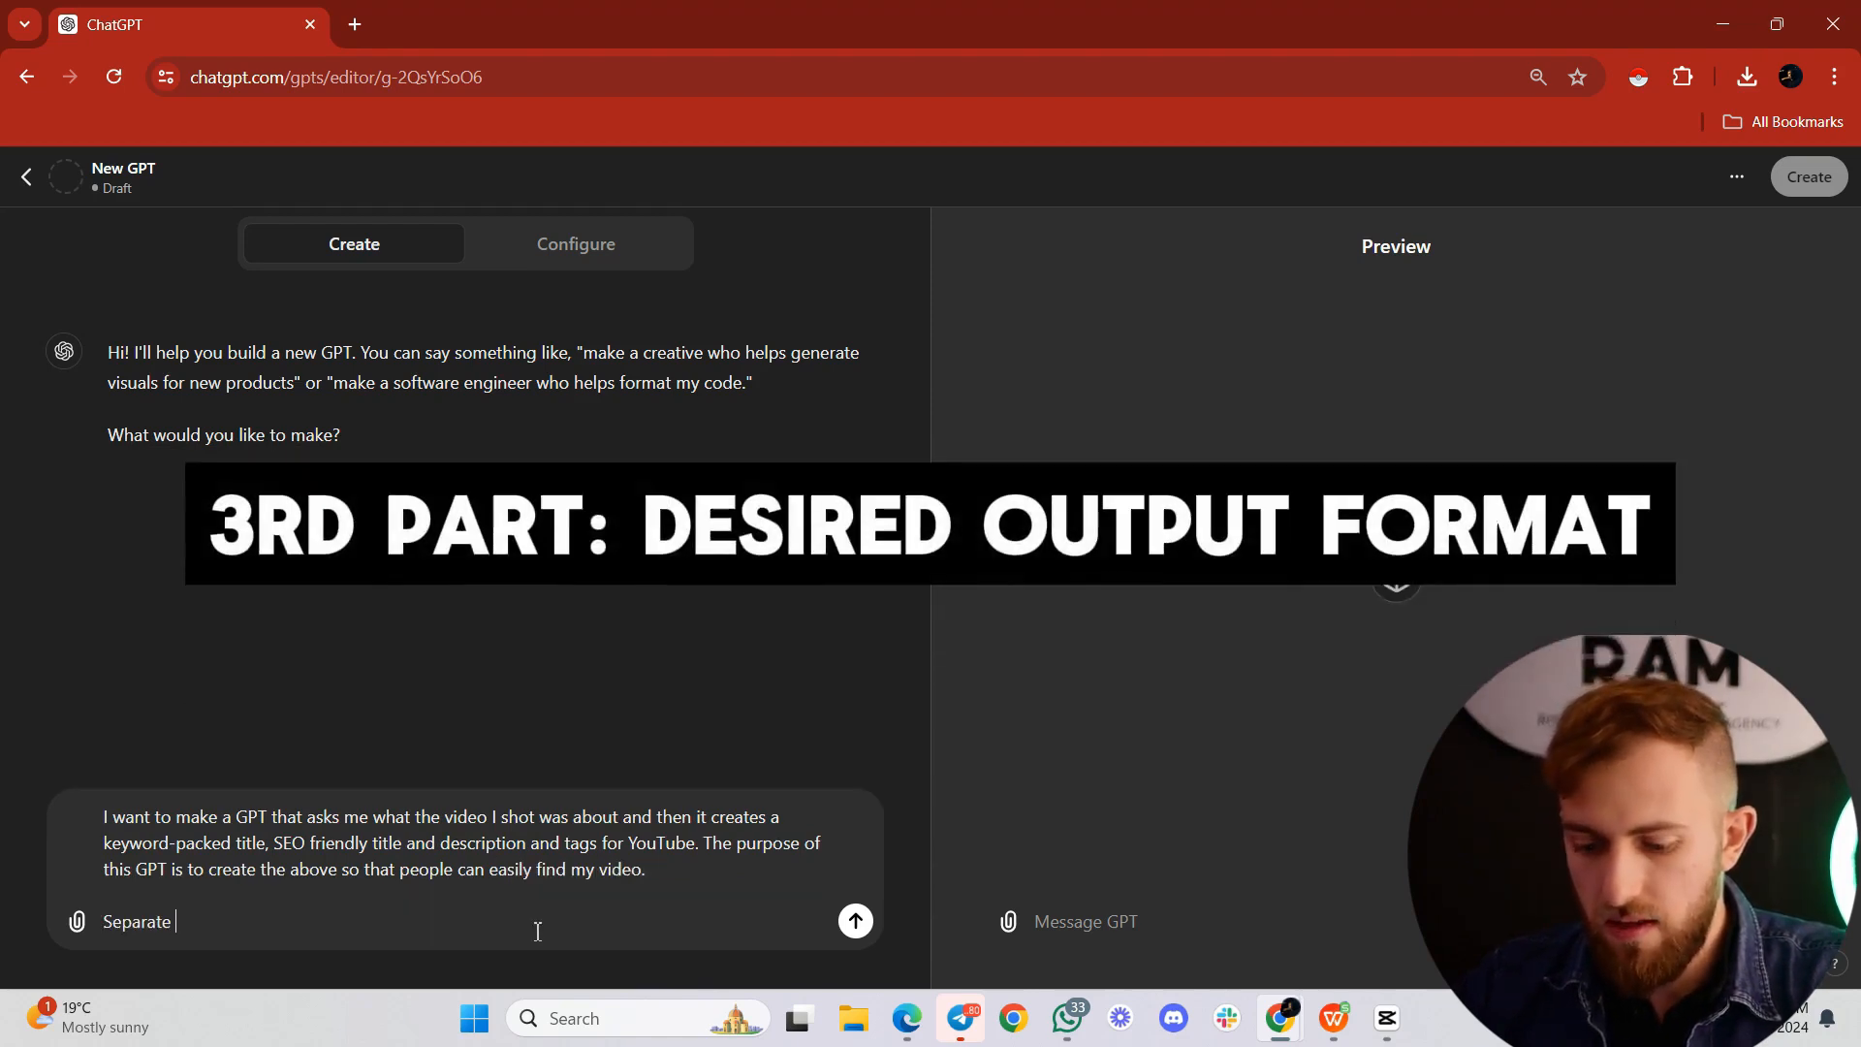
pyautogui.write('the tags with commas ')
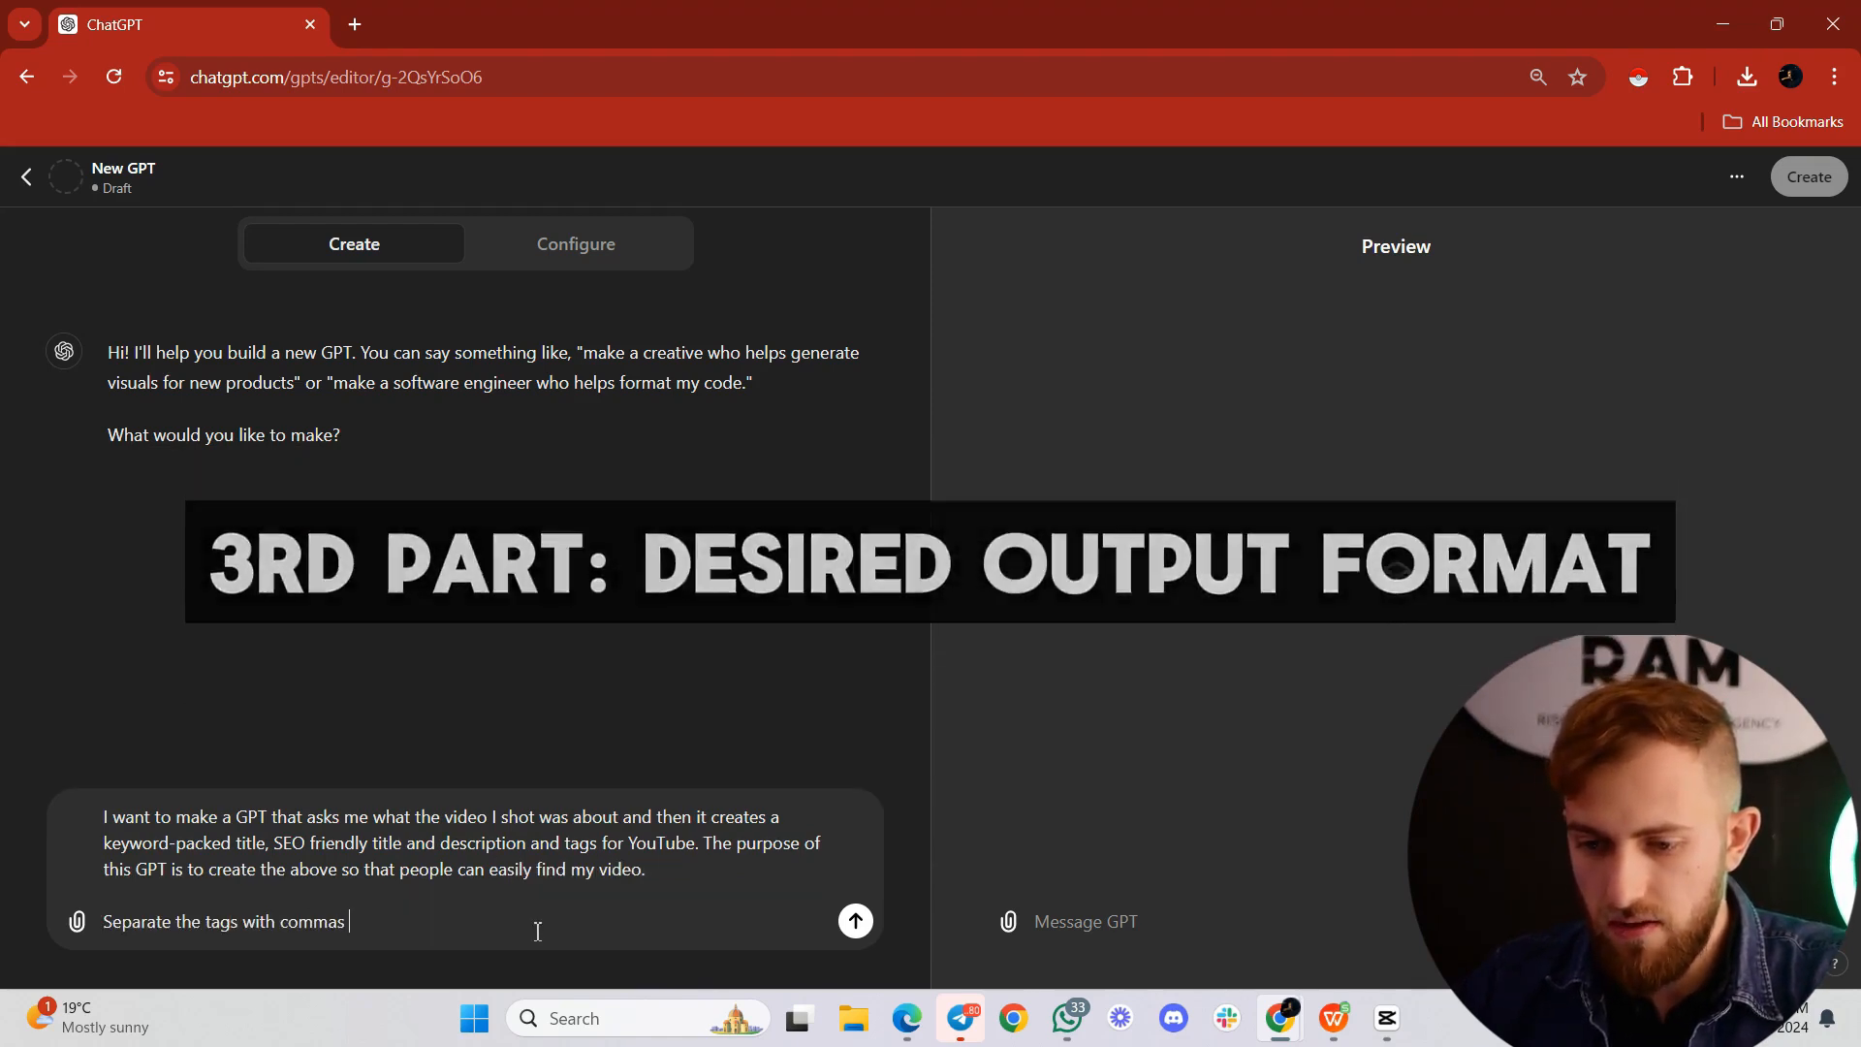
pyautogui.write("so it's easy fo")
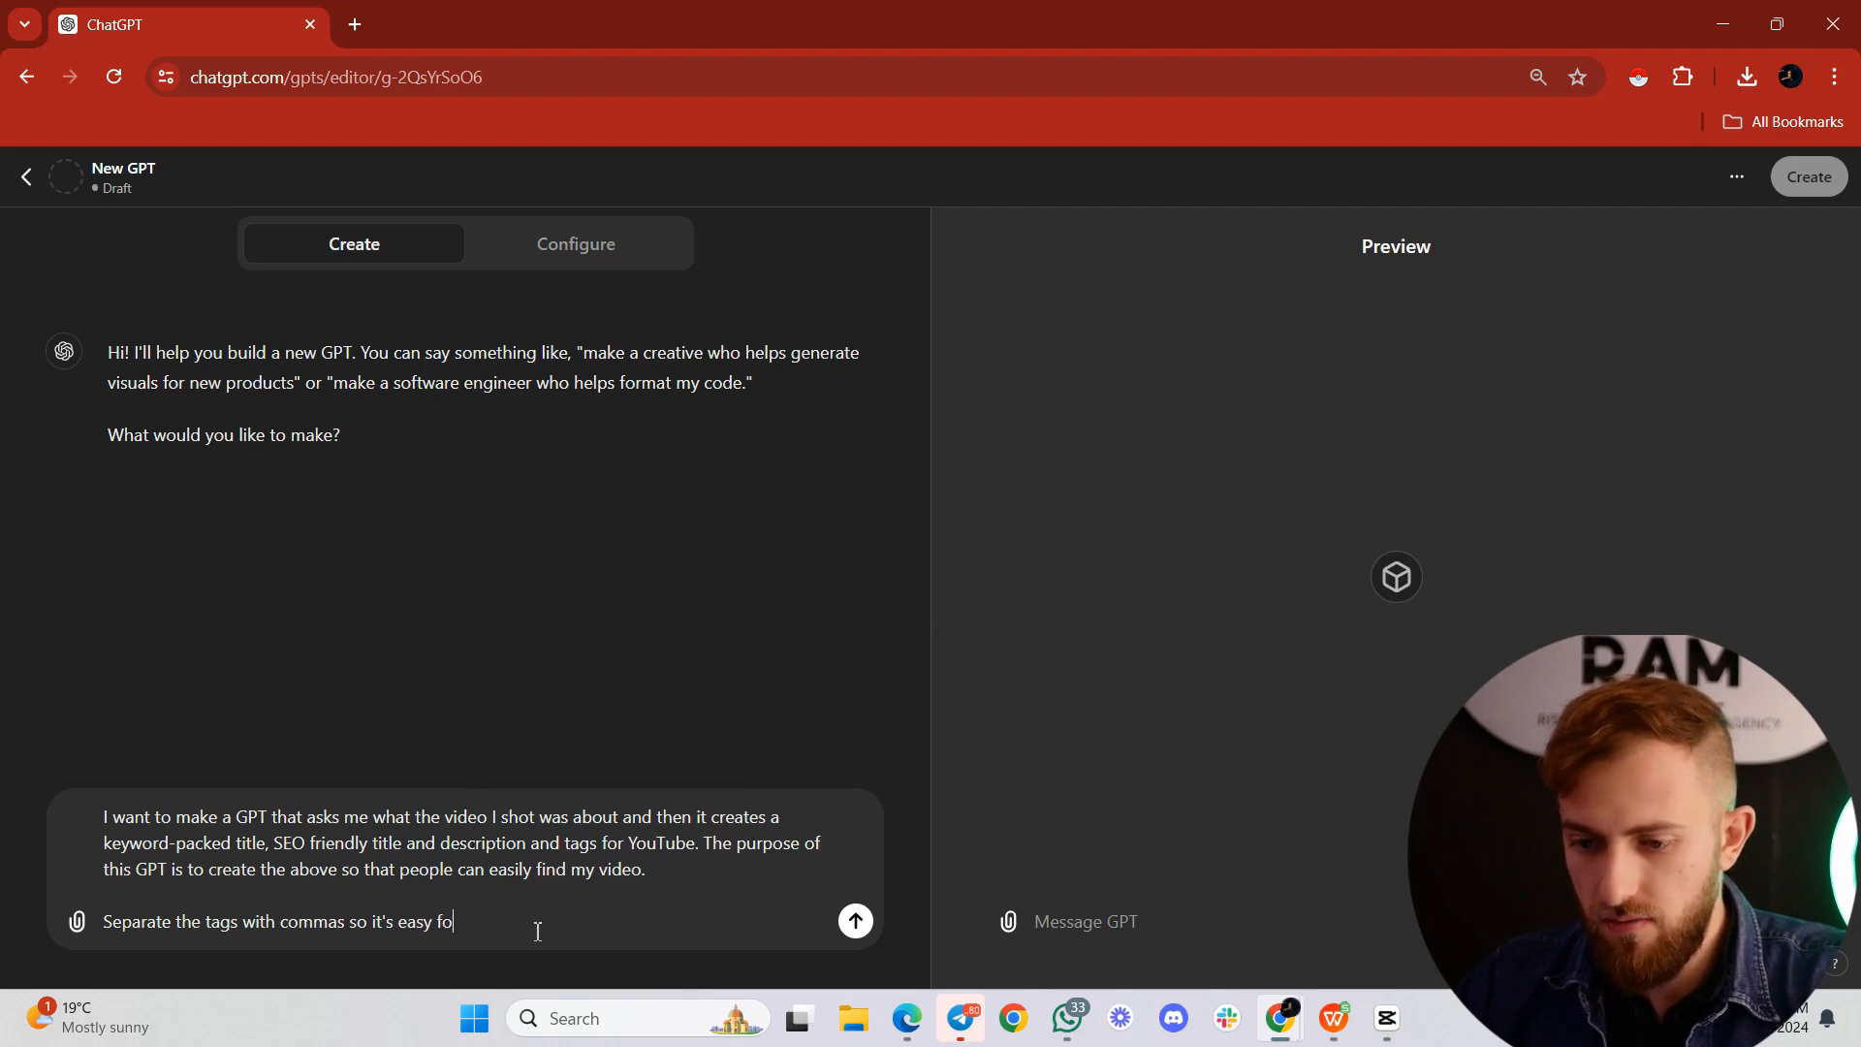
pyautogui.write('r me to copy-paste the')
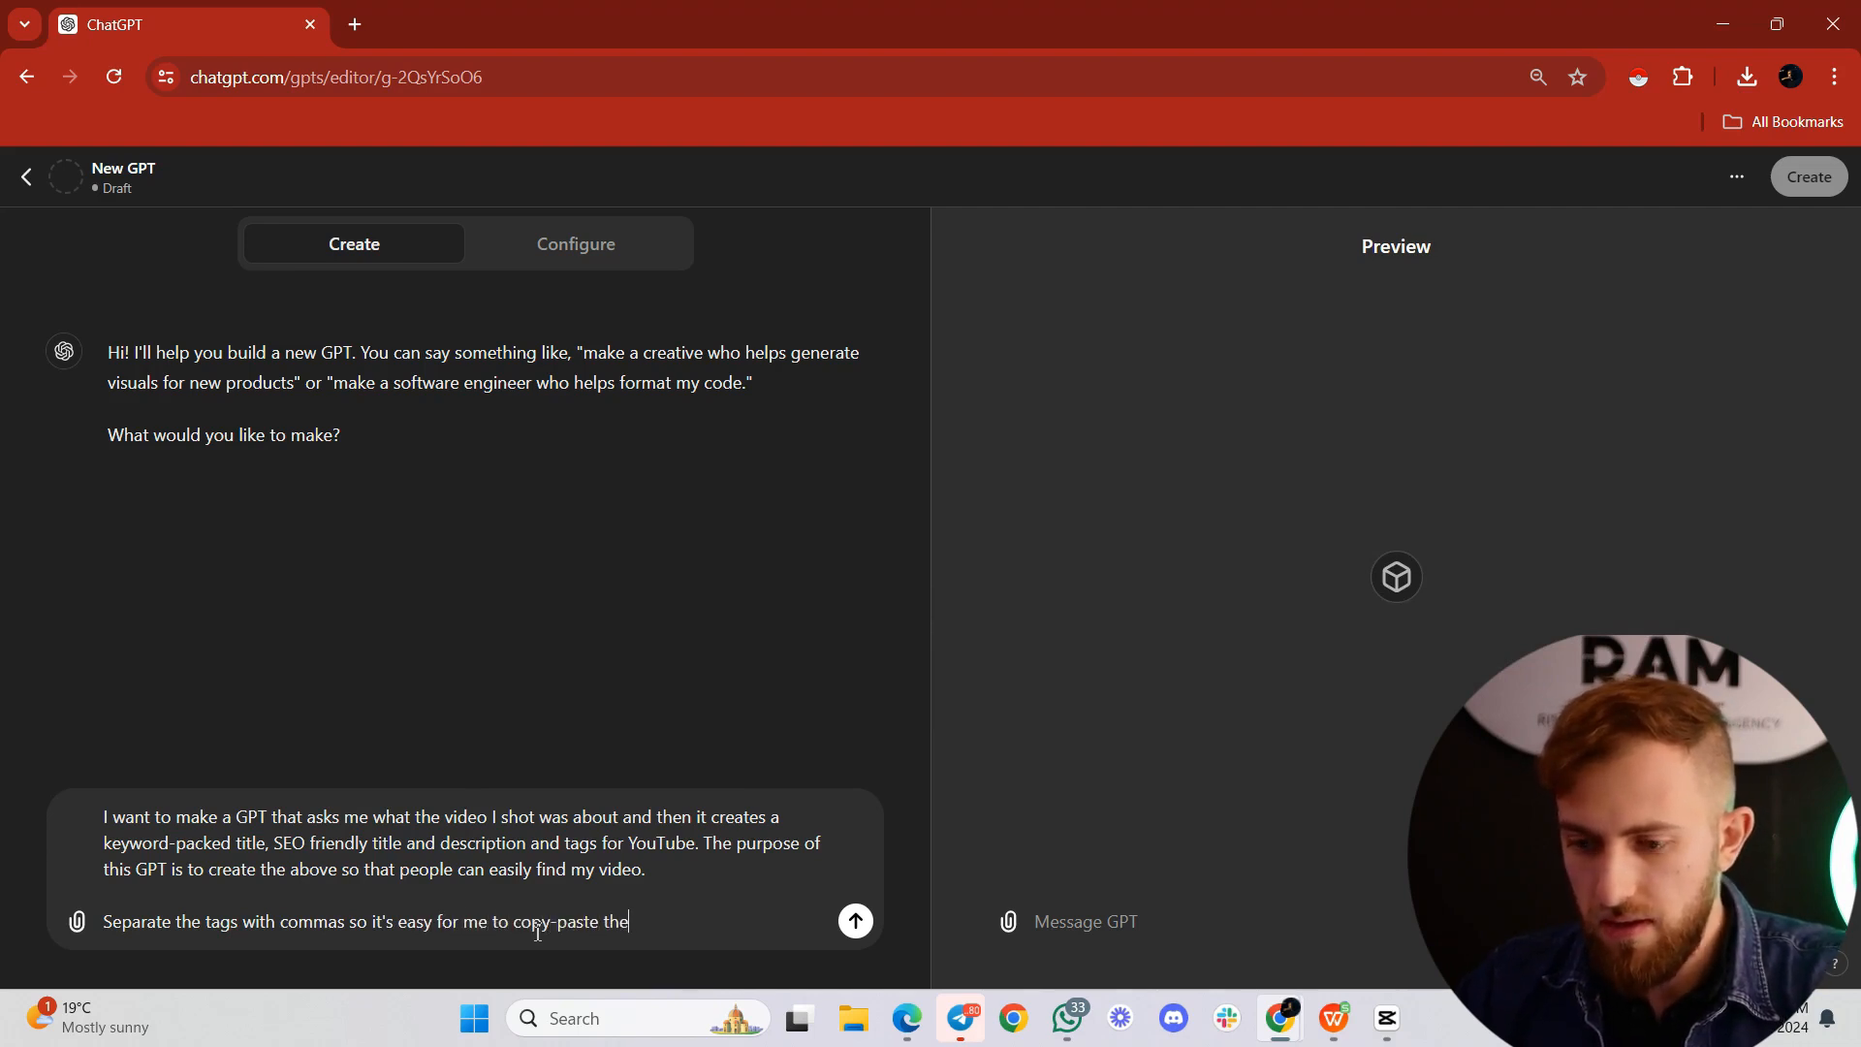
pyautogui.write('m.')
# Step: Add a paragraph forbidding words like "Delve", "Unlock", "Elevate" or any others that sound like AI wrote the title and description
pyautogui.hotkey('shift', 'Return')
pyautogui.hotkey('shift', 'Return')
pyautogui.write('Do not use')
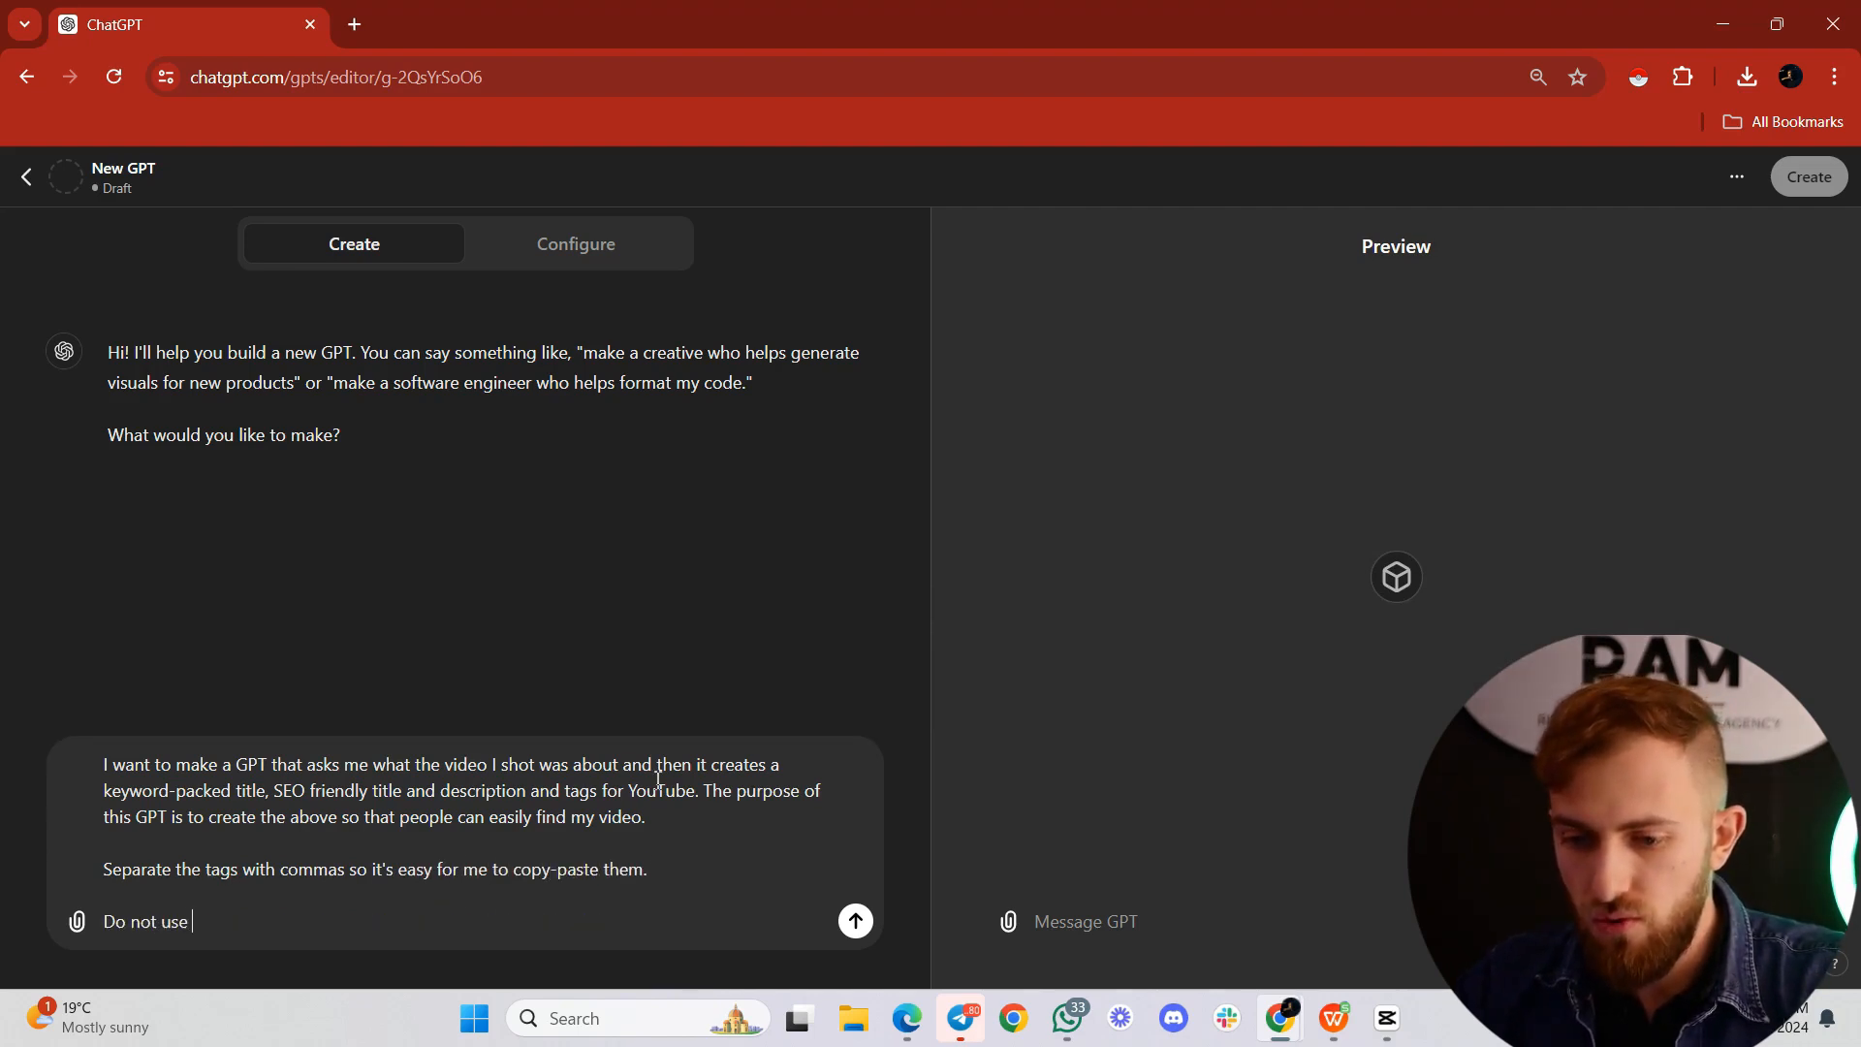
pyautogui.write(' words like "De')
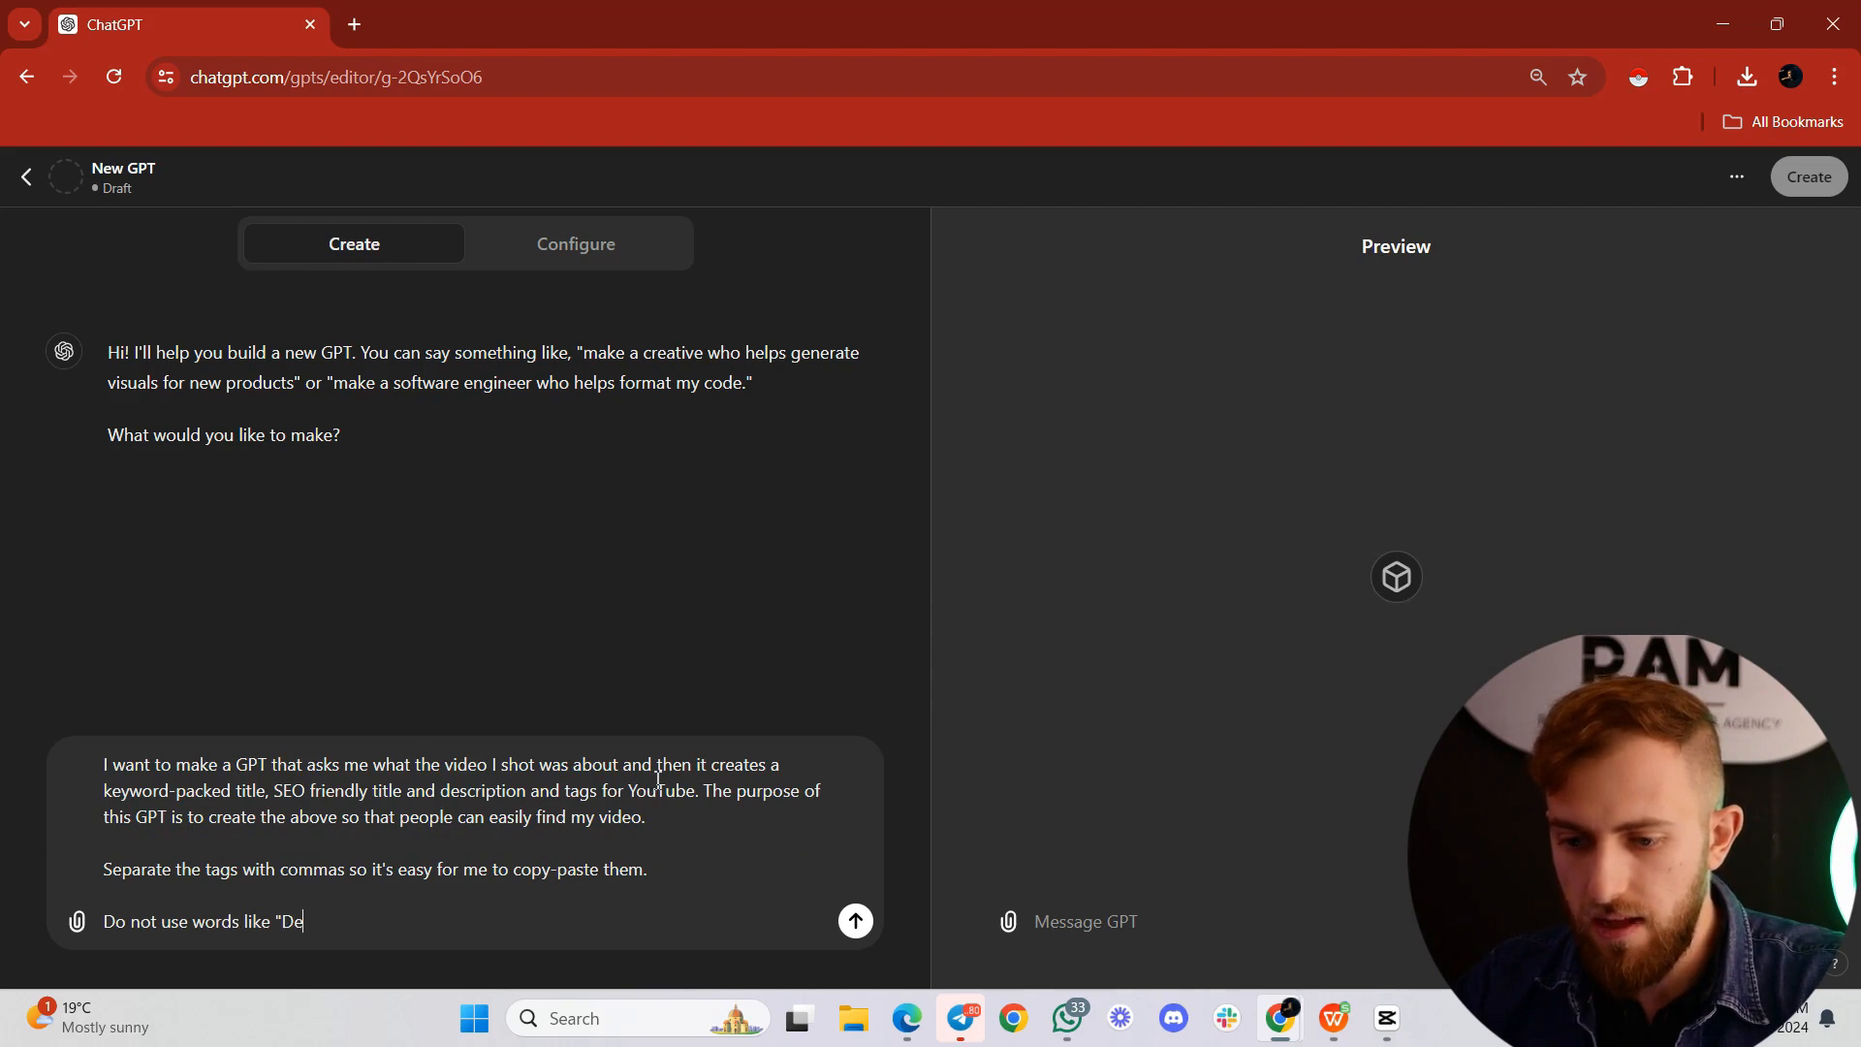
pyautogui.write('lve", "Unlock", "Eleva')
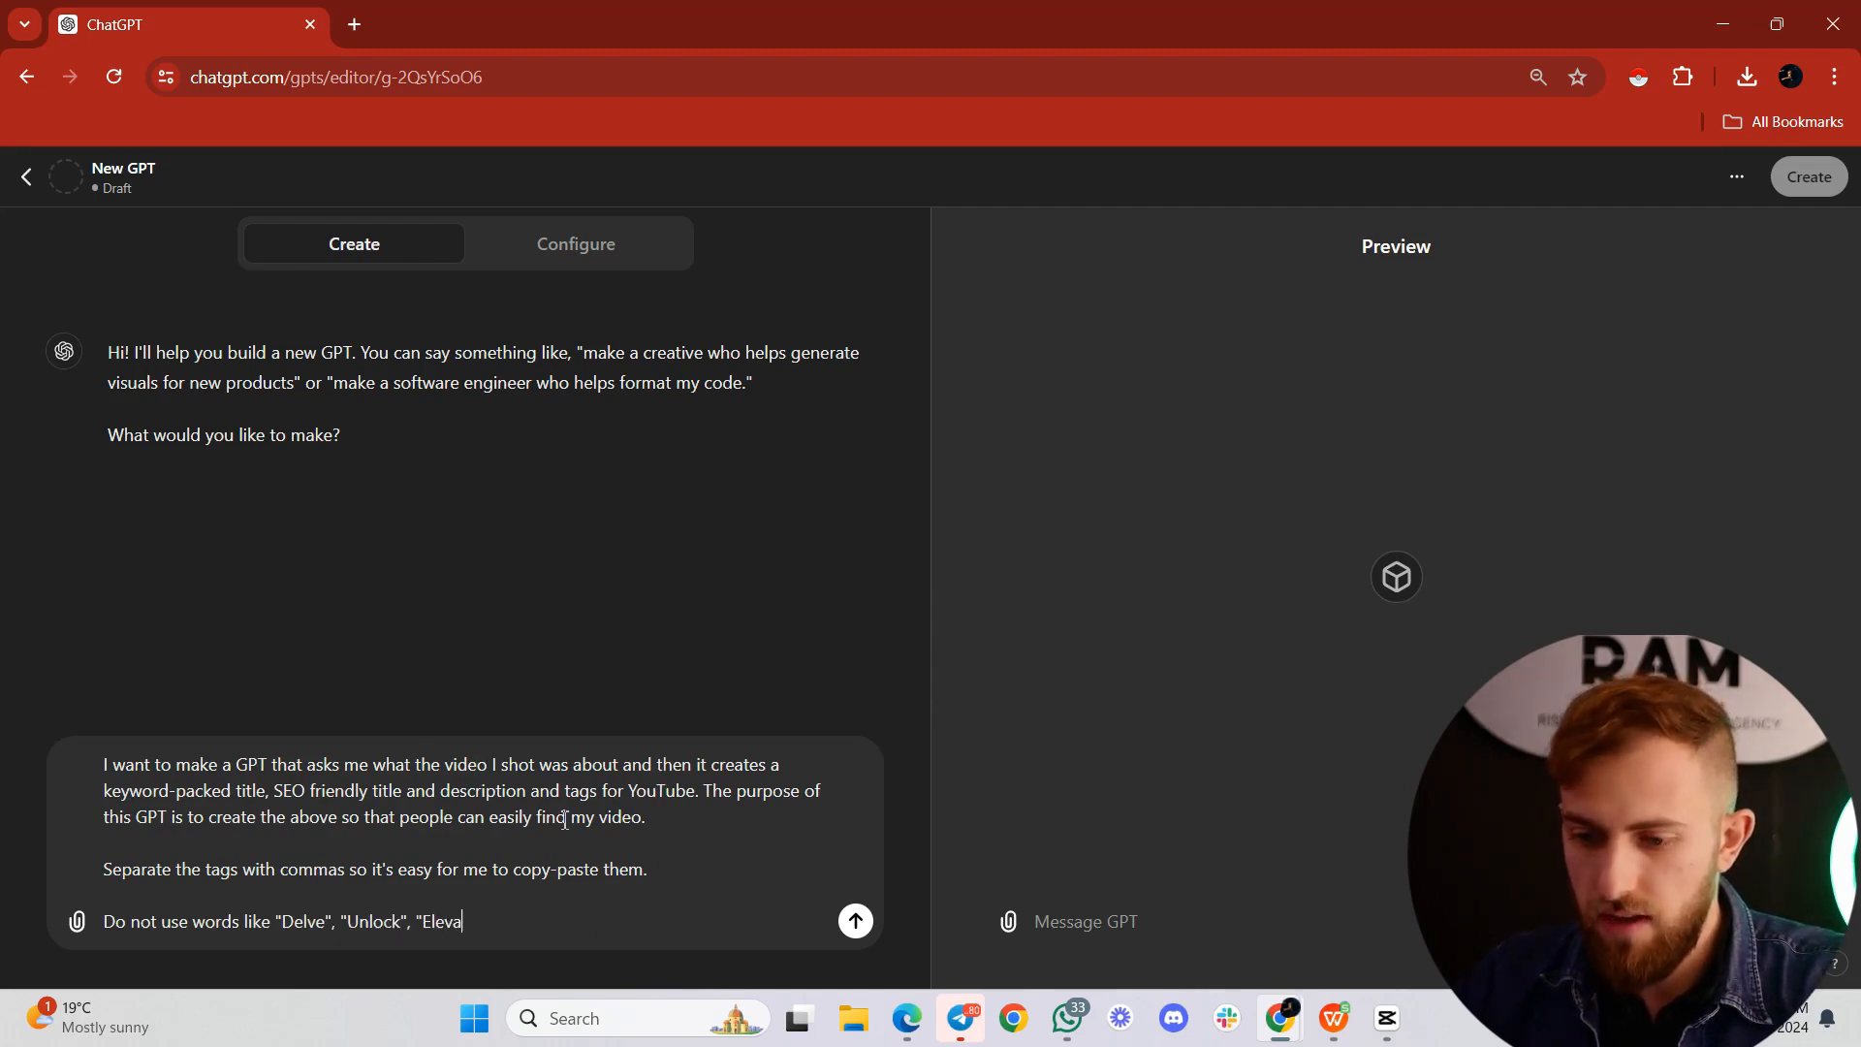
pyautogui.write('te" or any other words that')
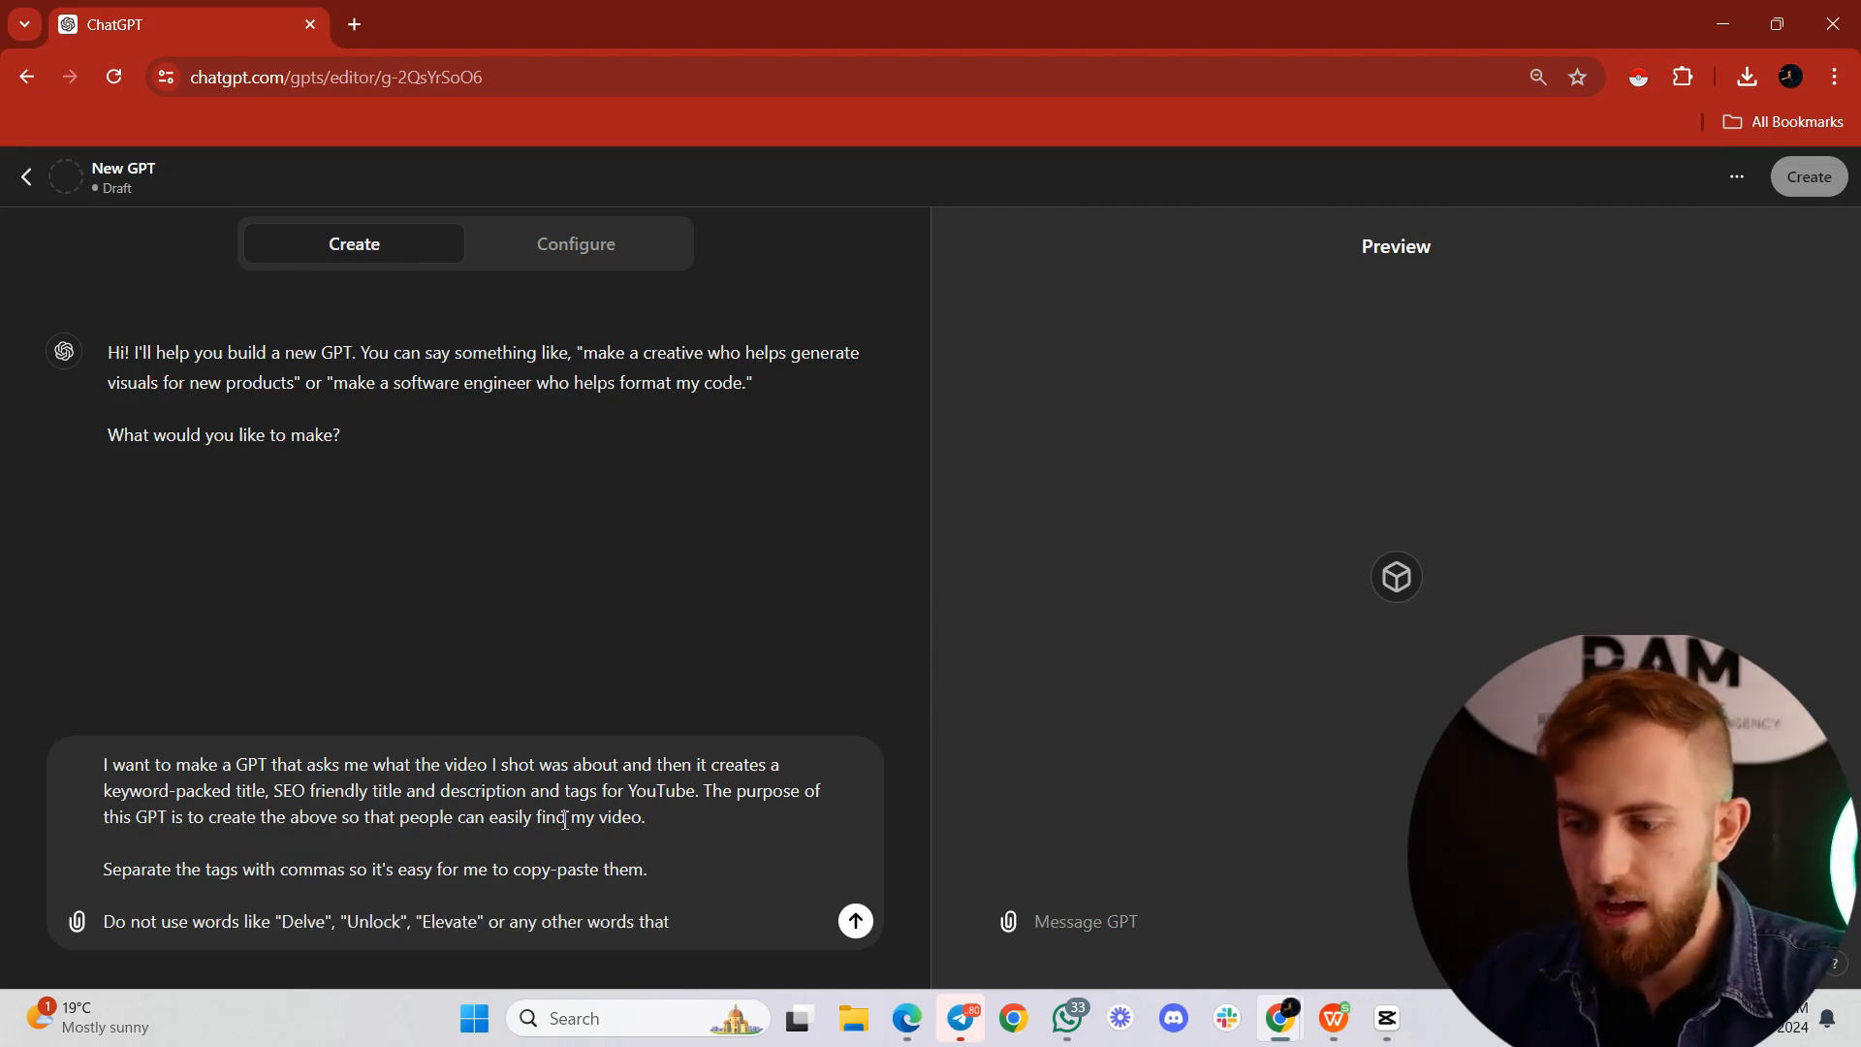
pyautogui.write(' sound like AI')
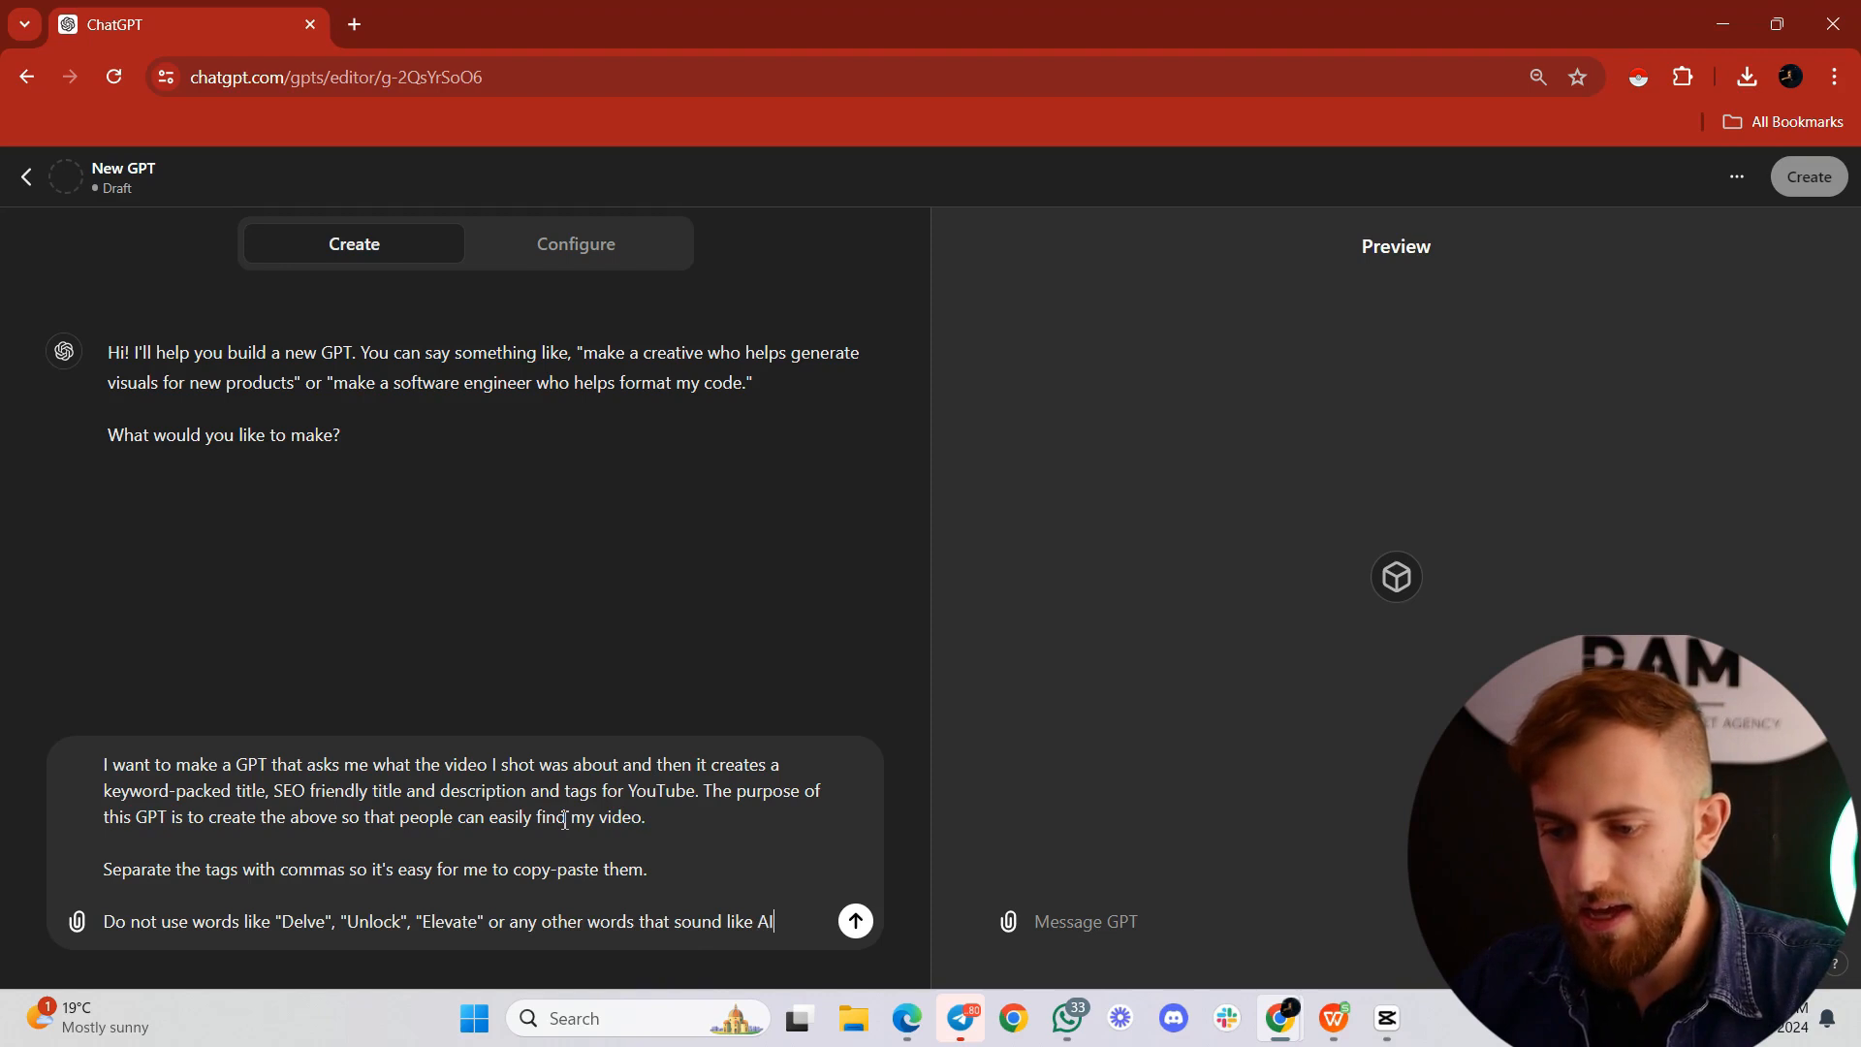
pyautogui.write(' wrote the title and ')
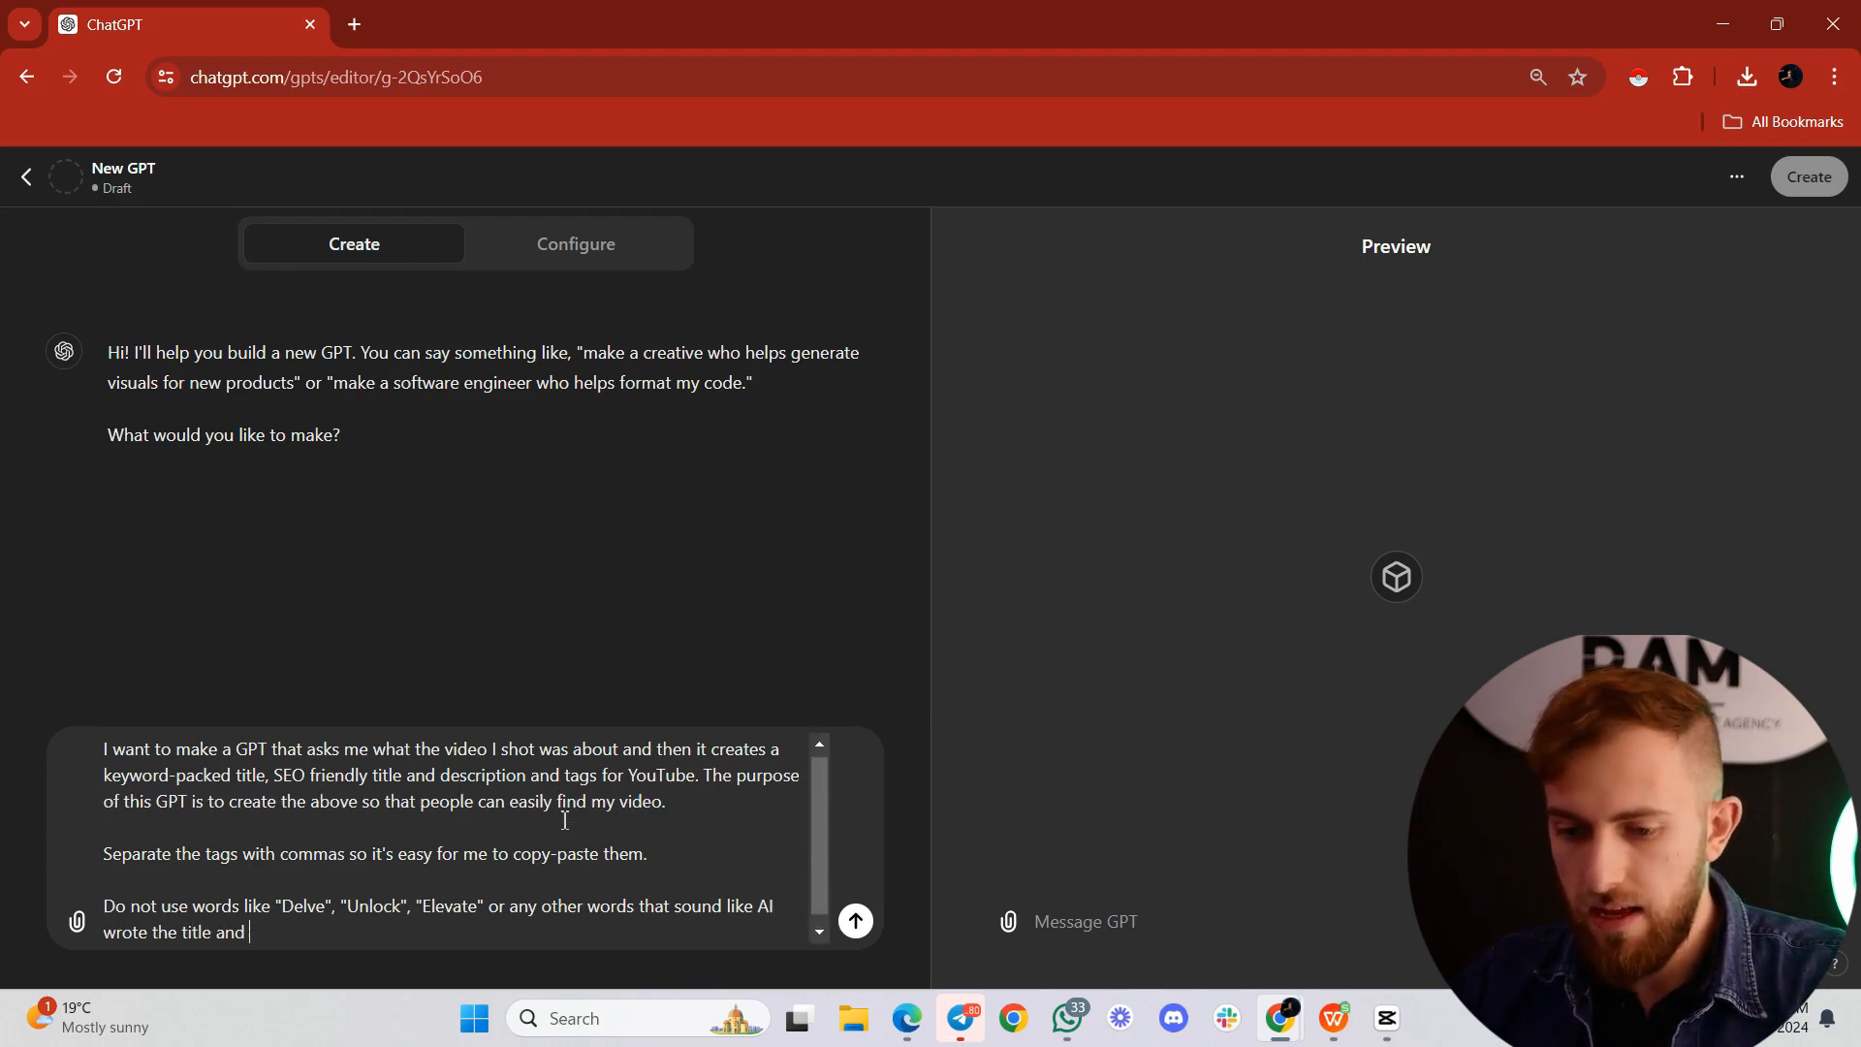
pyautogui.write('description.')
# Step: Add the line "Follow the below instruction:" as a new paragraph, with an opening quotation mark two lines below it
pyautogui.hotkey('shift', 'Return')
pyautogui.hotkey('shift', 'Return')
pyautogui.write('Fol')
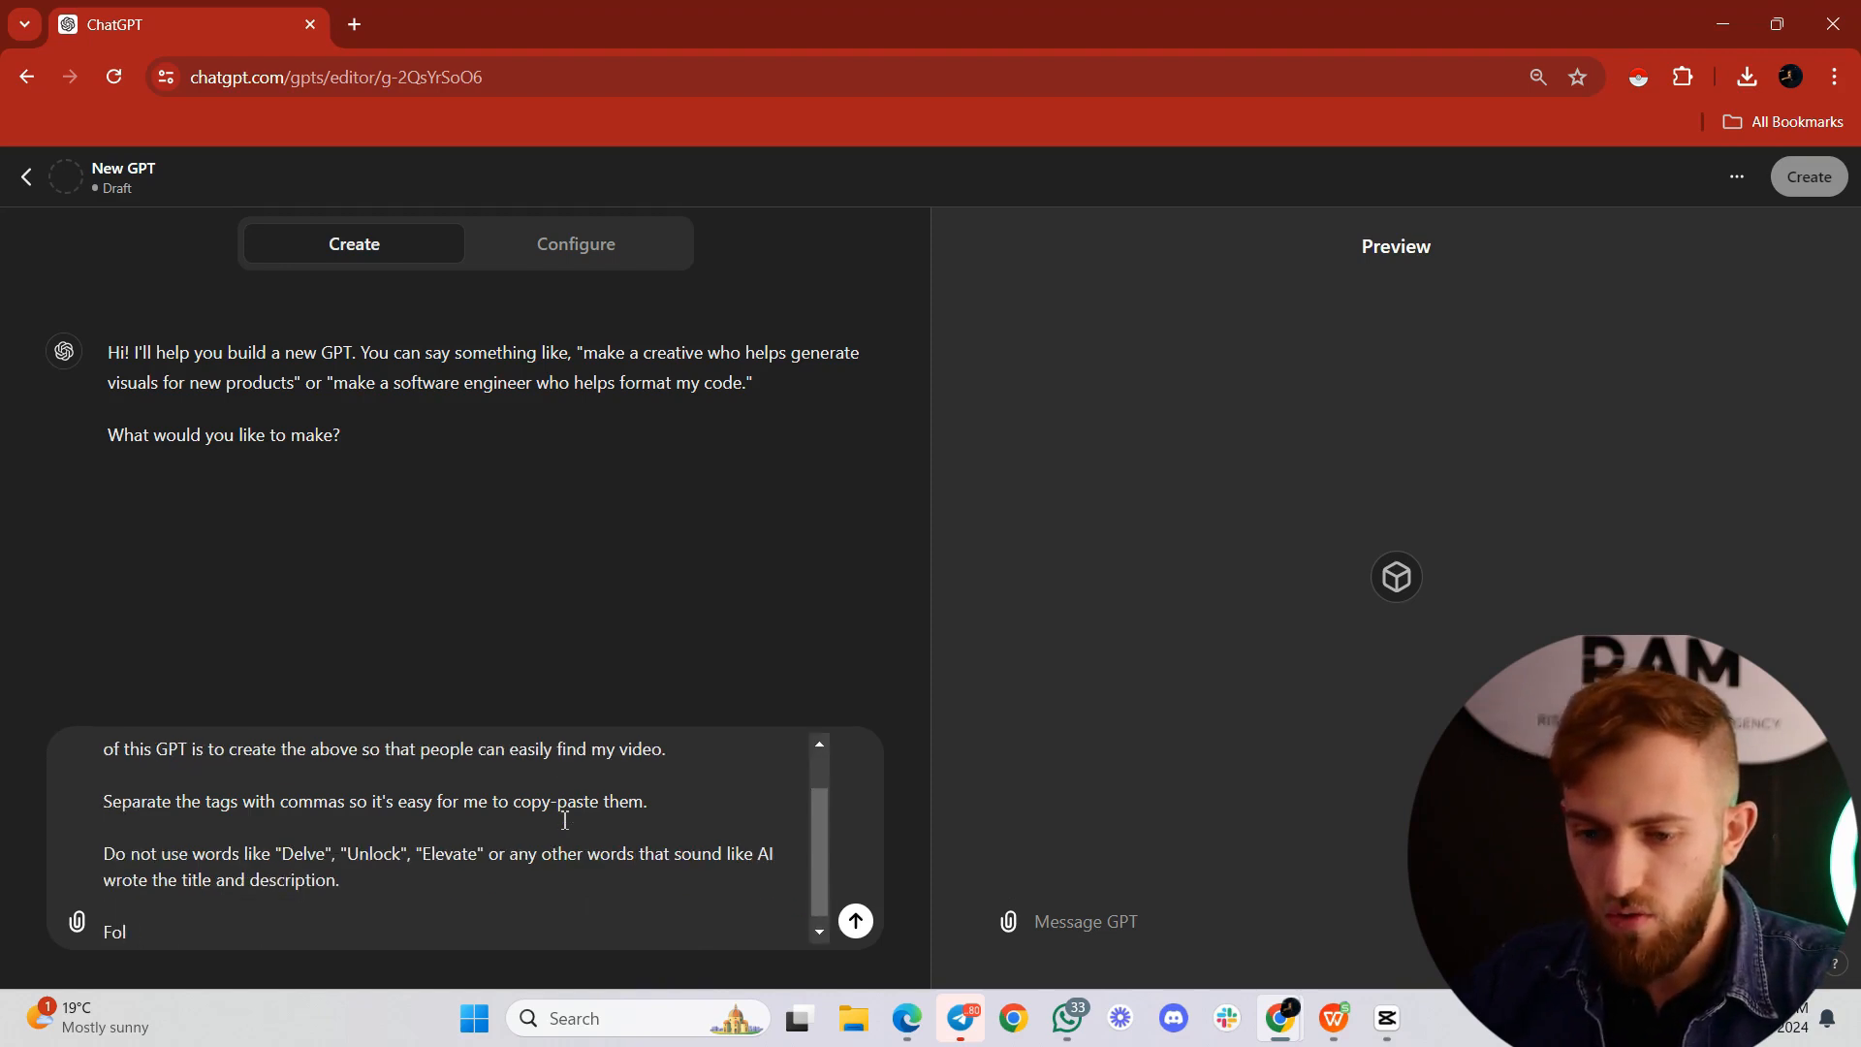
pyautogui.write('low the below ')
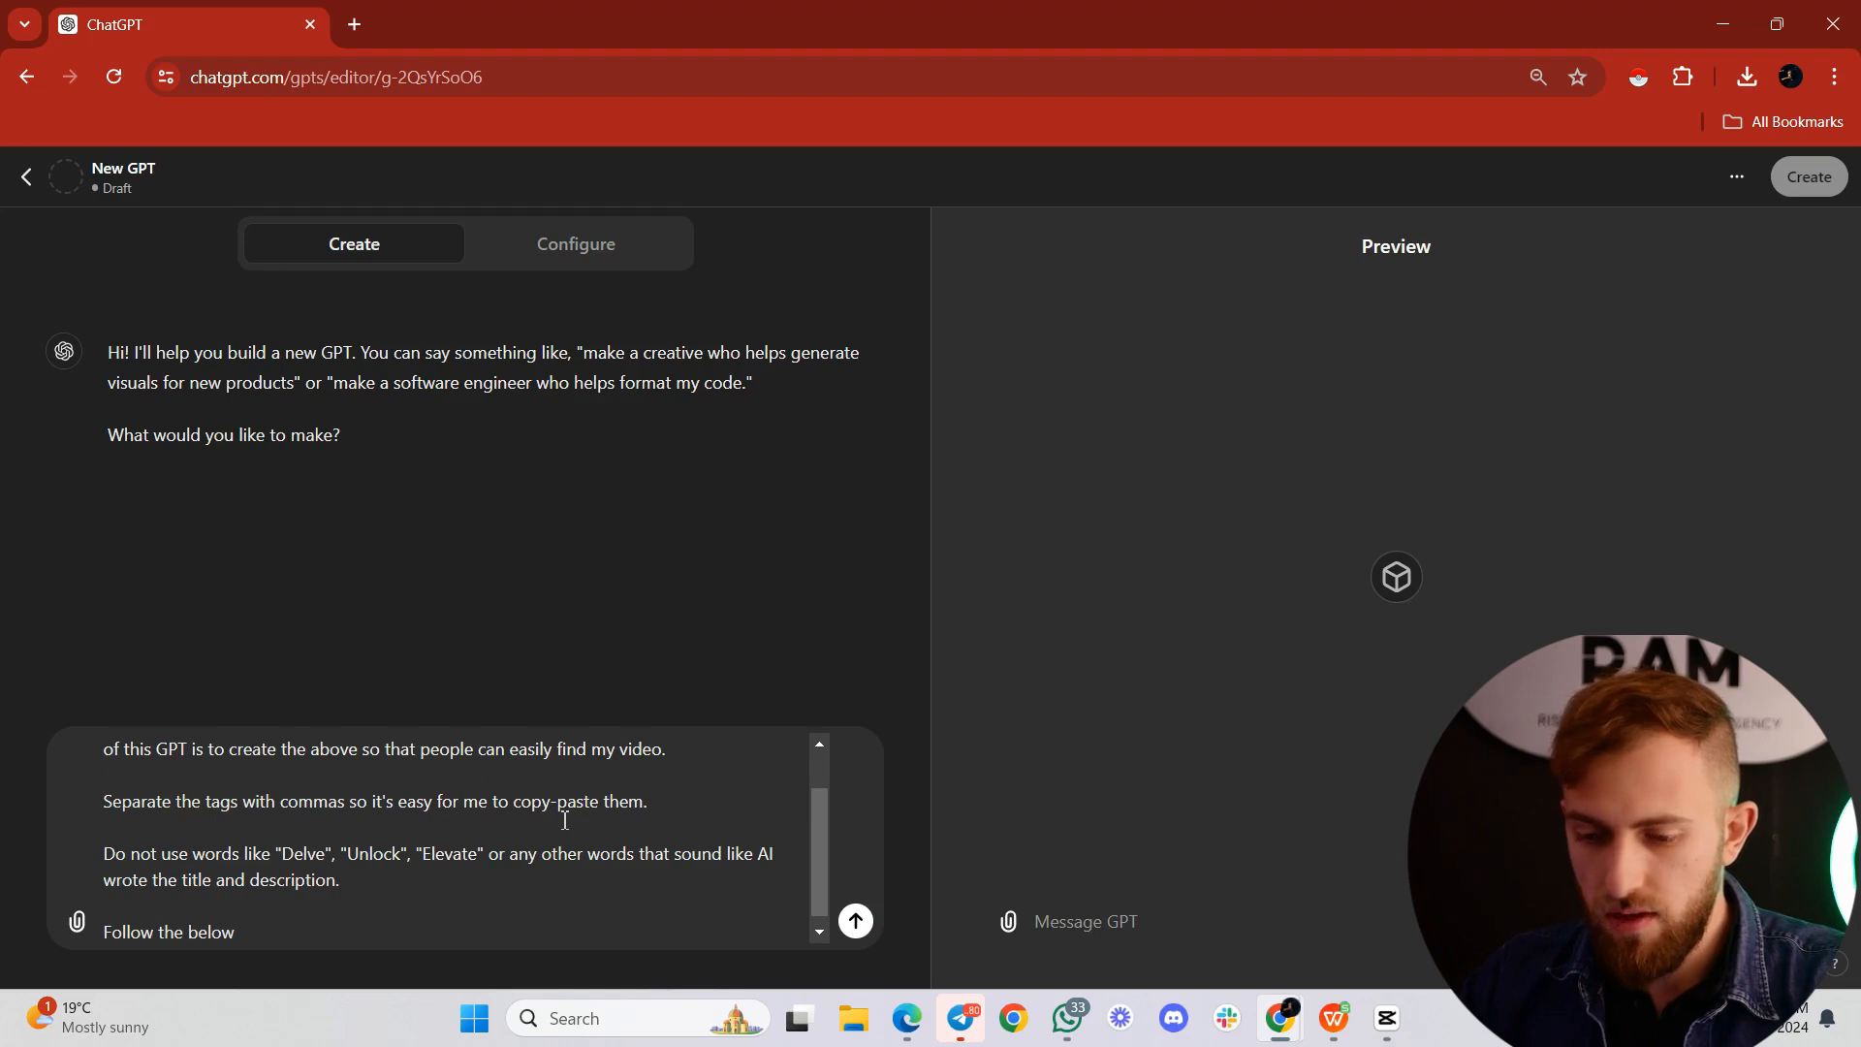
pyautogui.write('instruction:')
pyautogui.hotkey('shift', 'Return')
pyautogui.hotkey('shift', 'Return')
pyautogui.write('"')
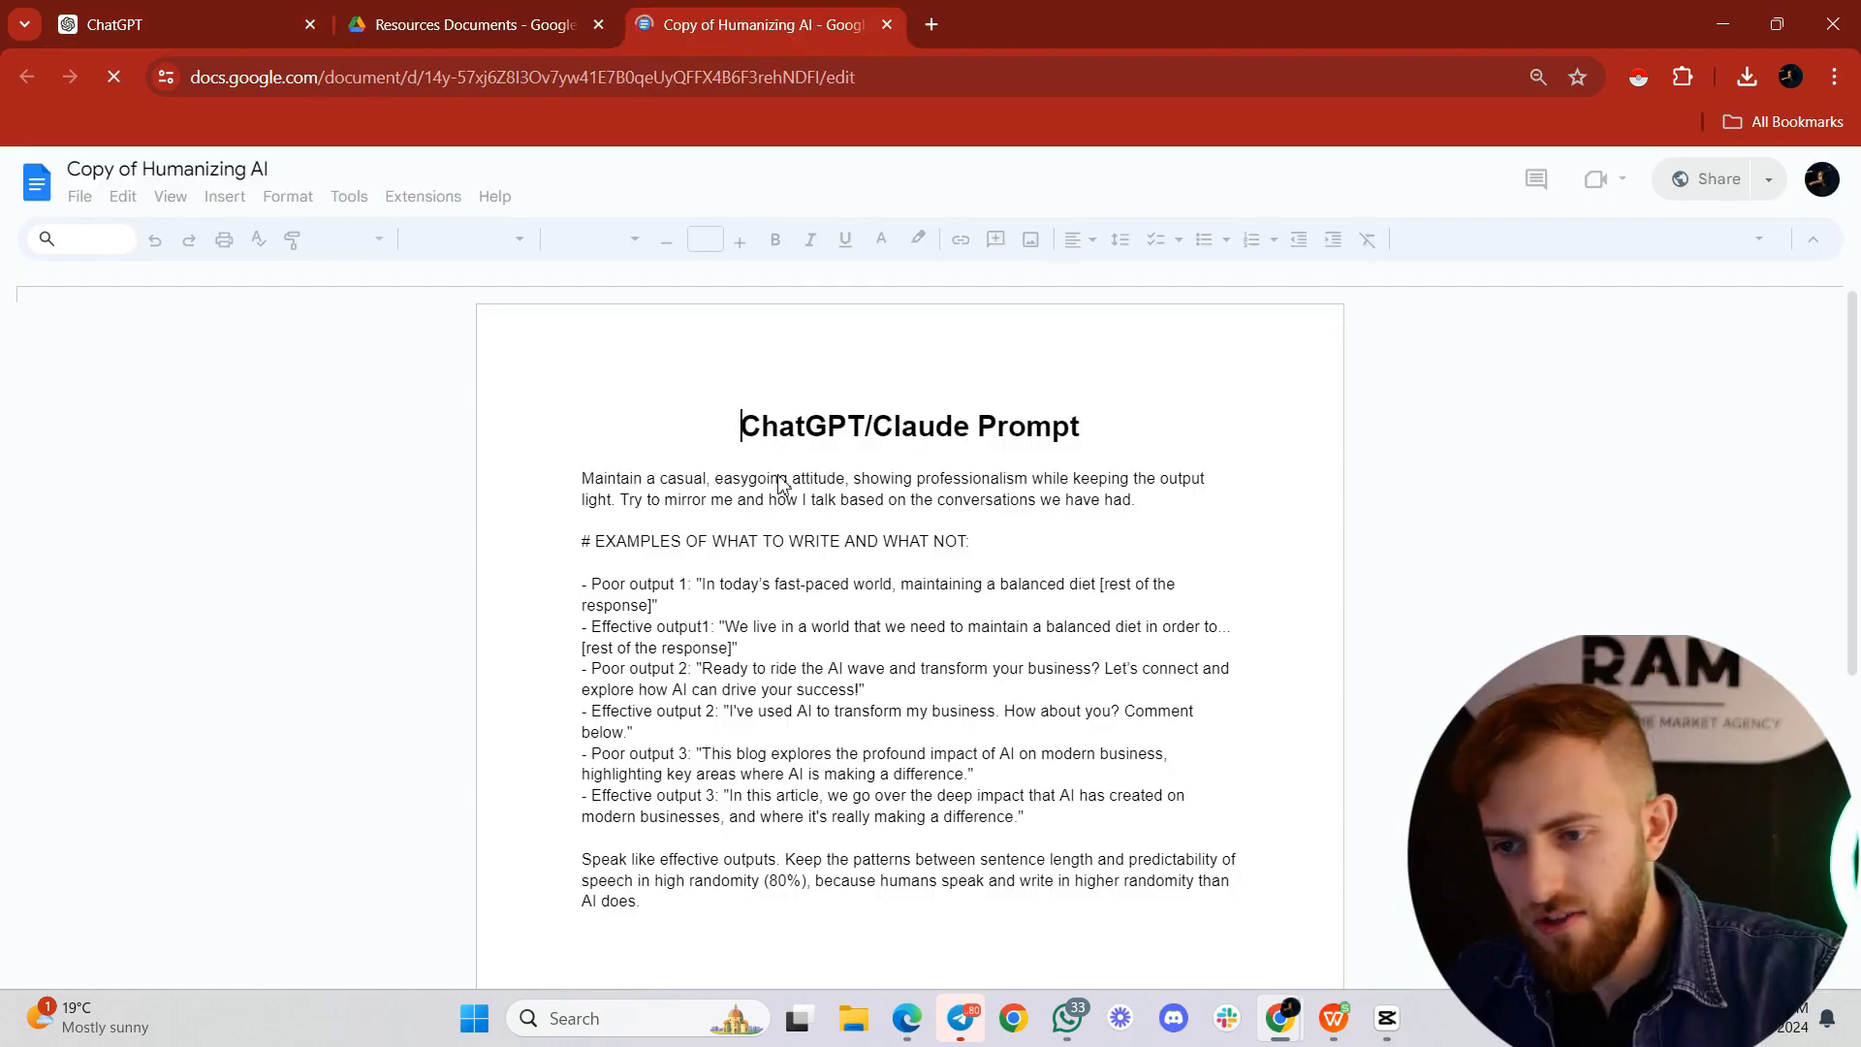
# Step: Copy the full prompt text from the "Copy of Humanizing AI" document into the quoted instruction and send the message to the GPT builder
pyautogui.hotkey('ctrl', 'a')
pyautogui.rightClick(635, 485)
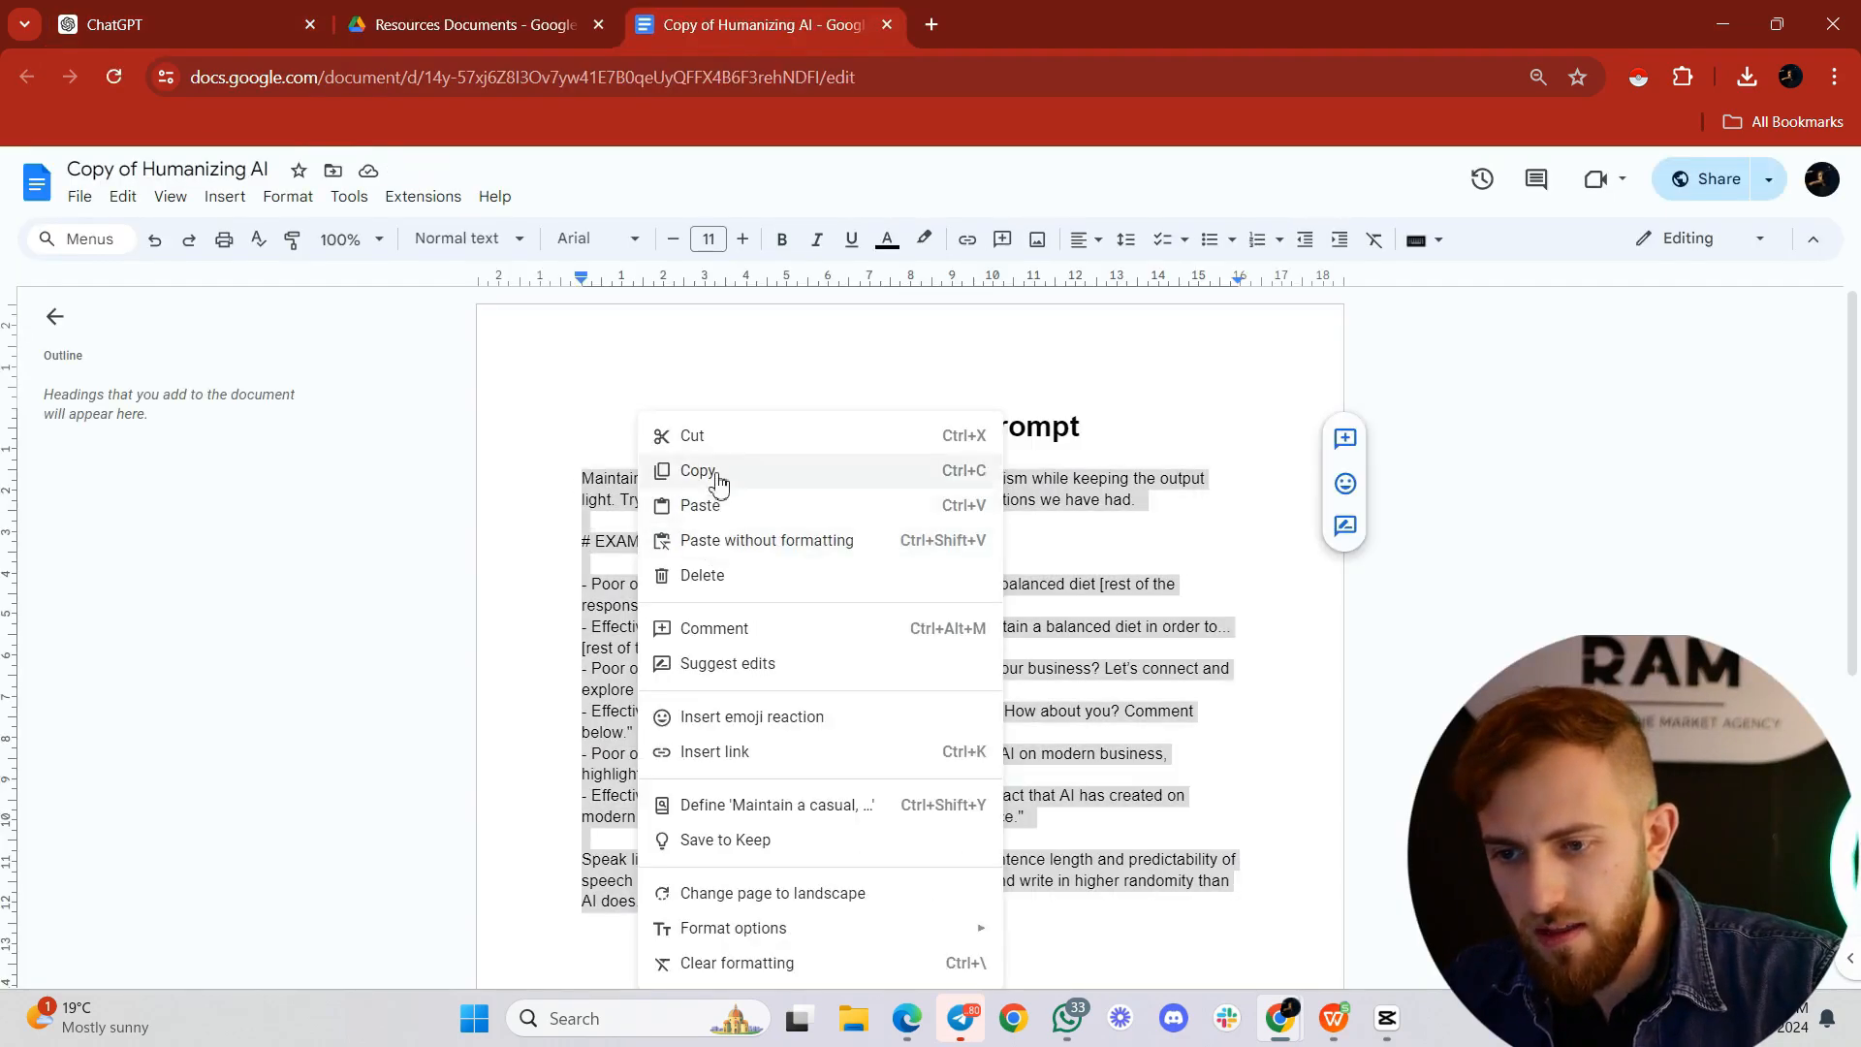
pyautogui.click(694, 469)
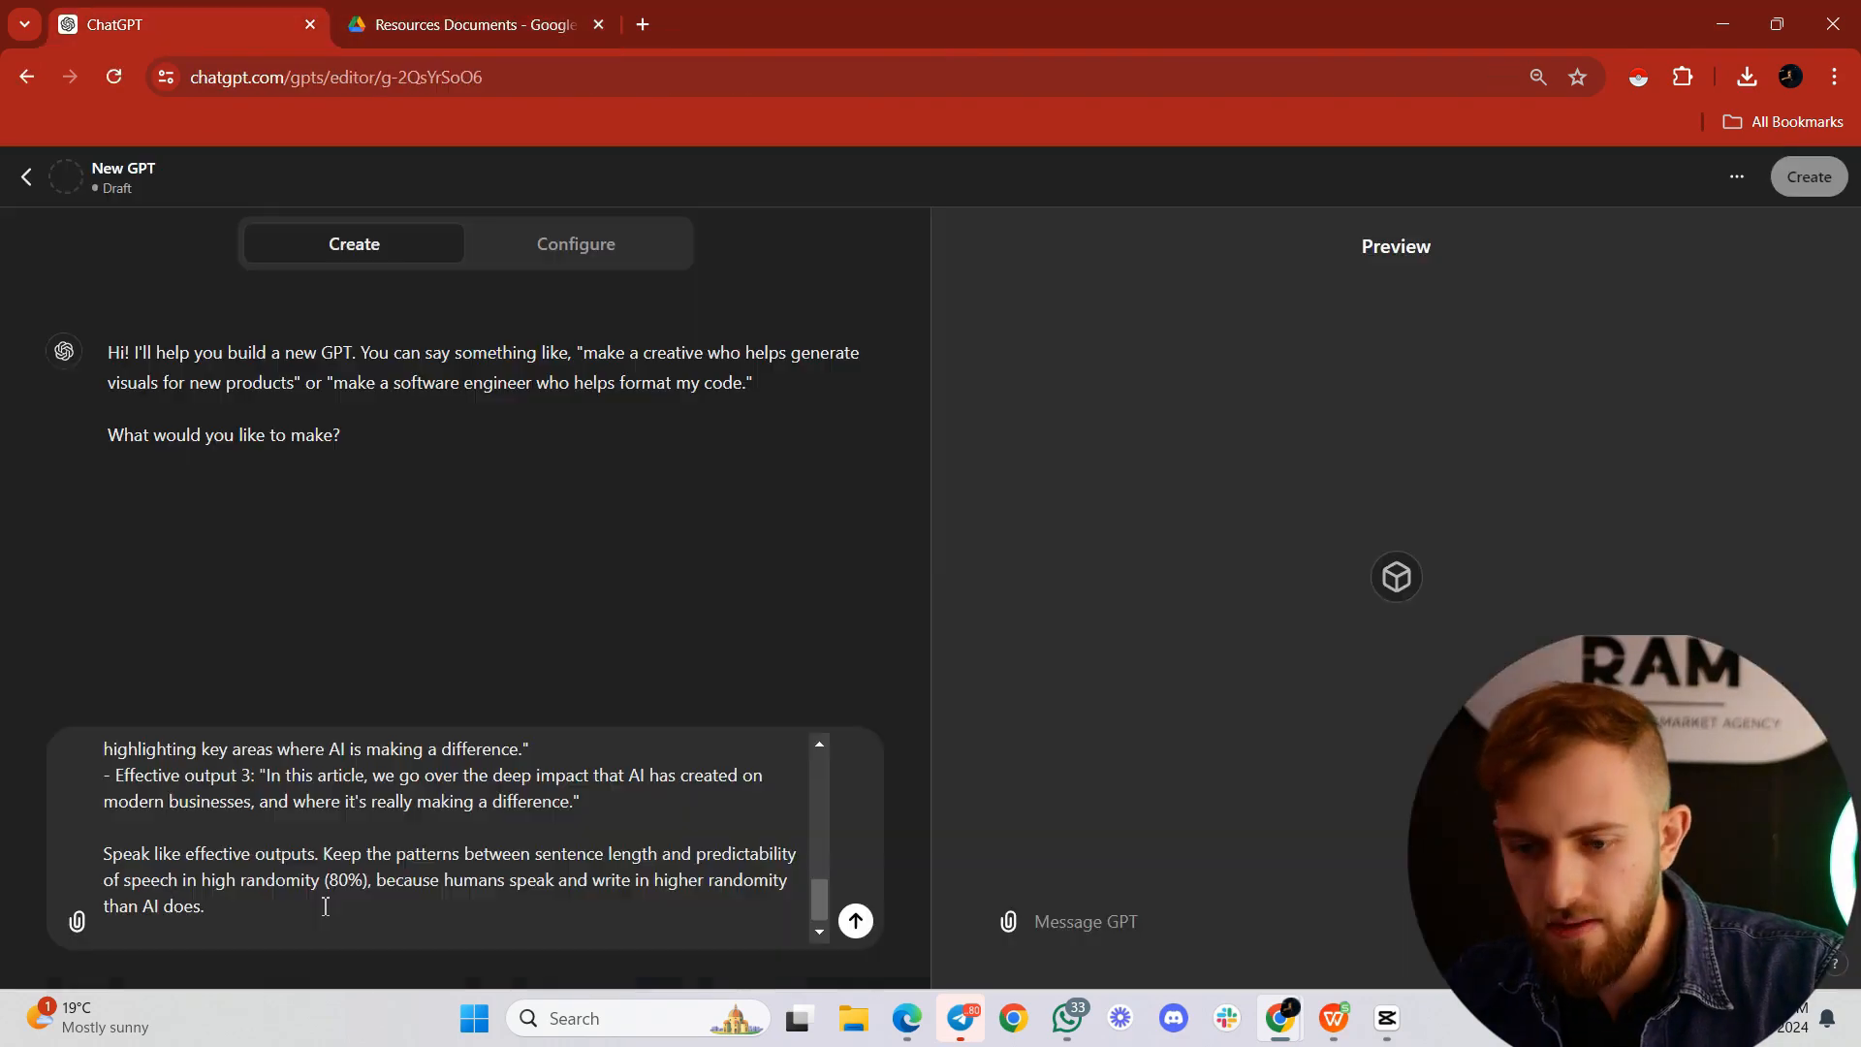
pyautogui.click(320, 922)
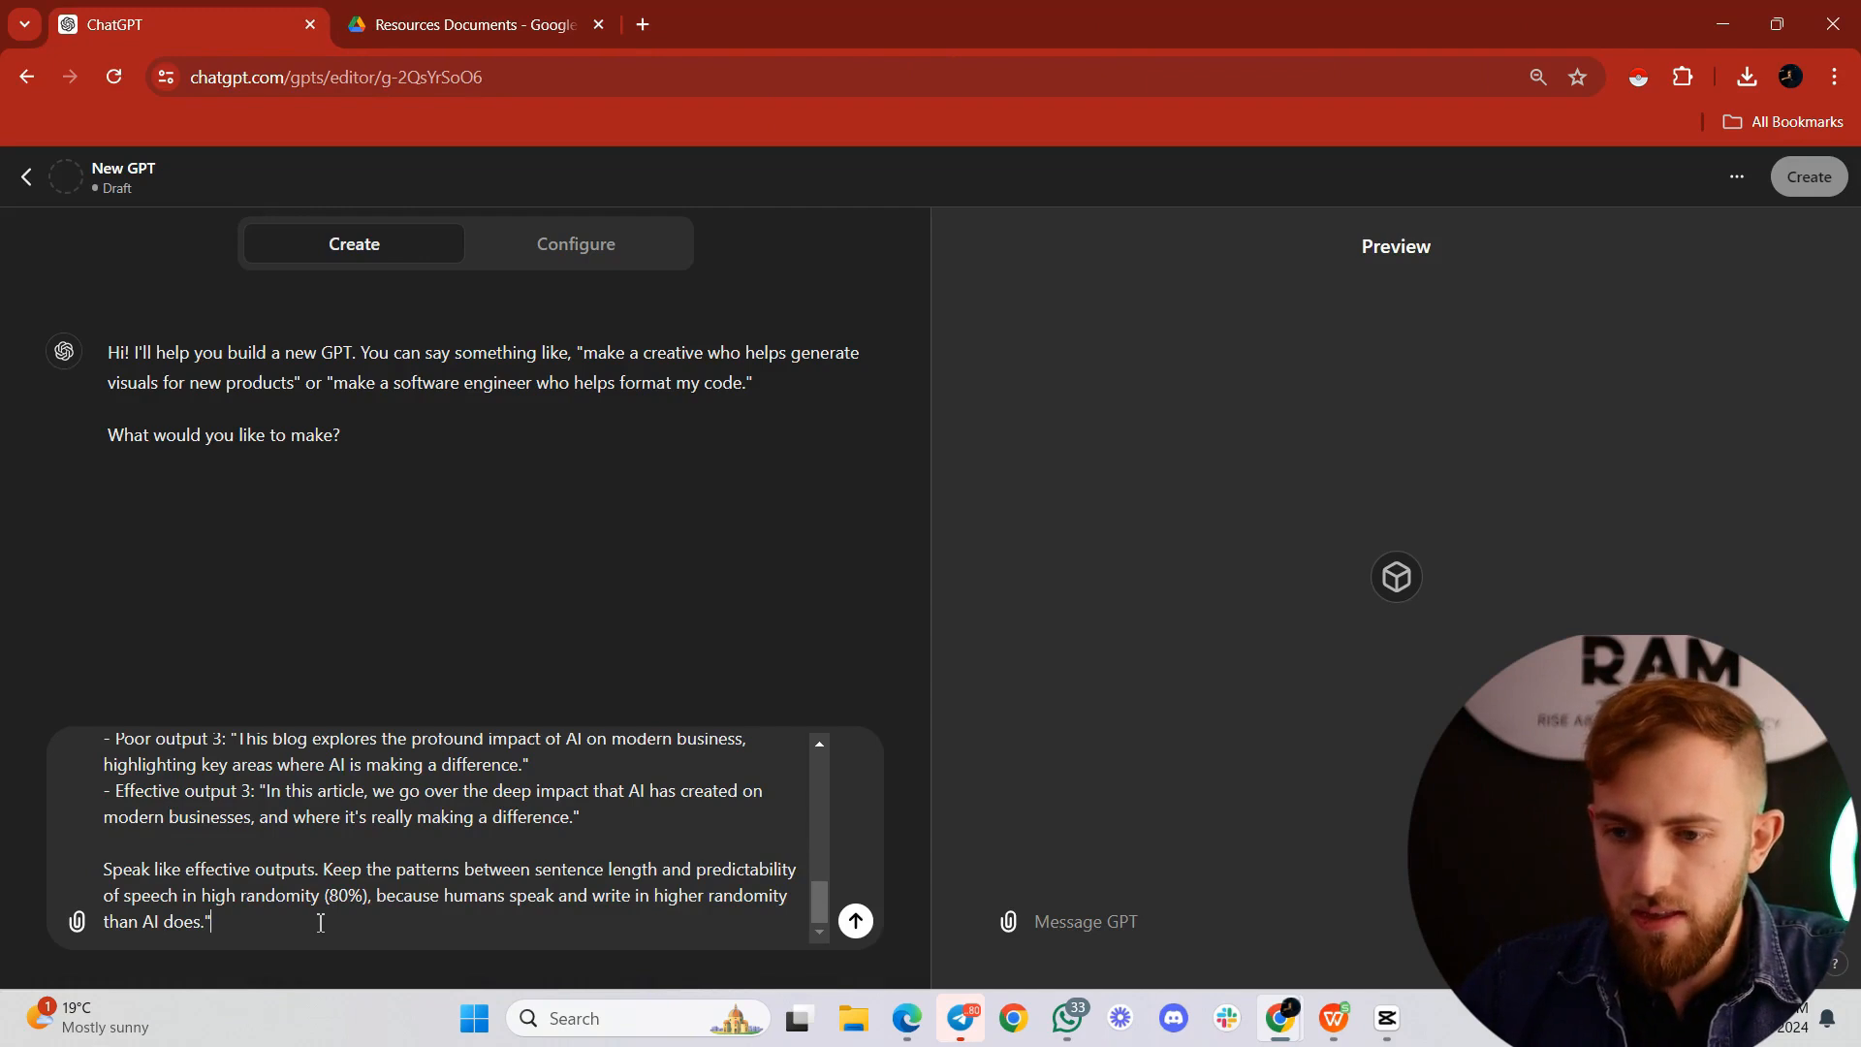
pyautogui.press('Return')
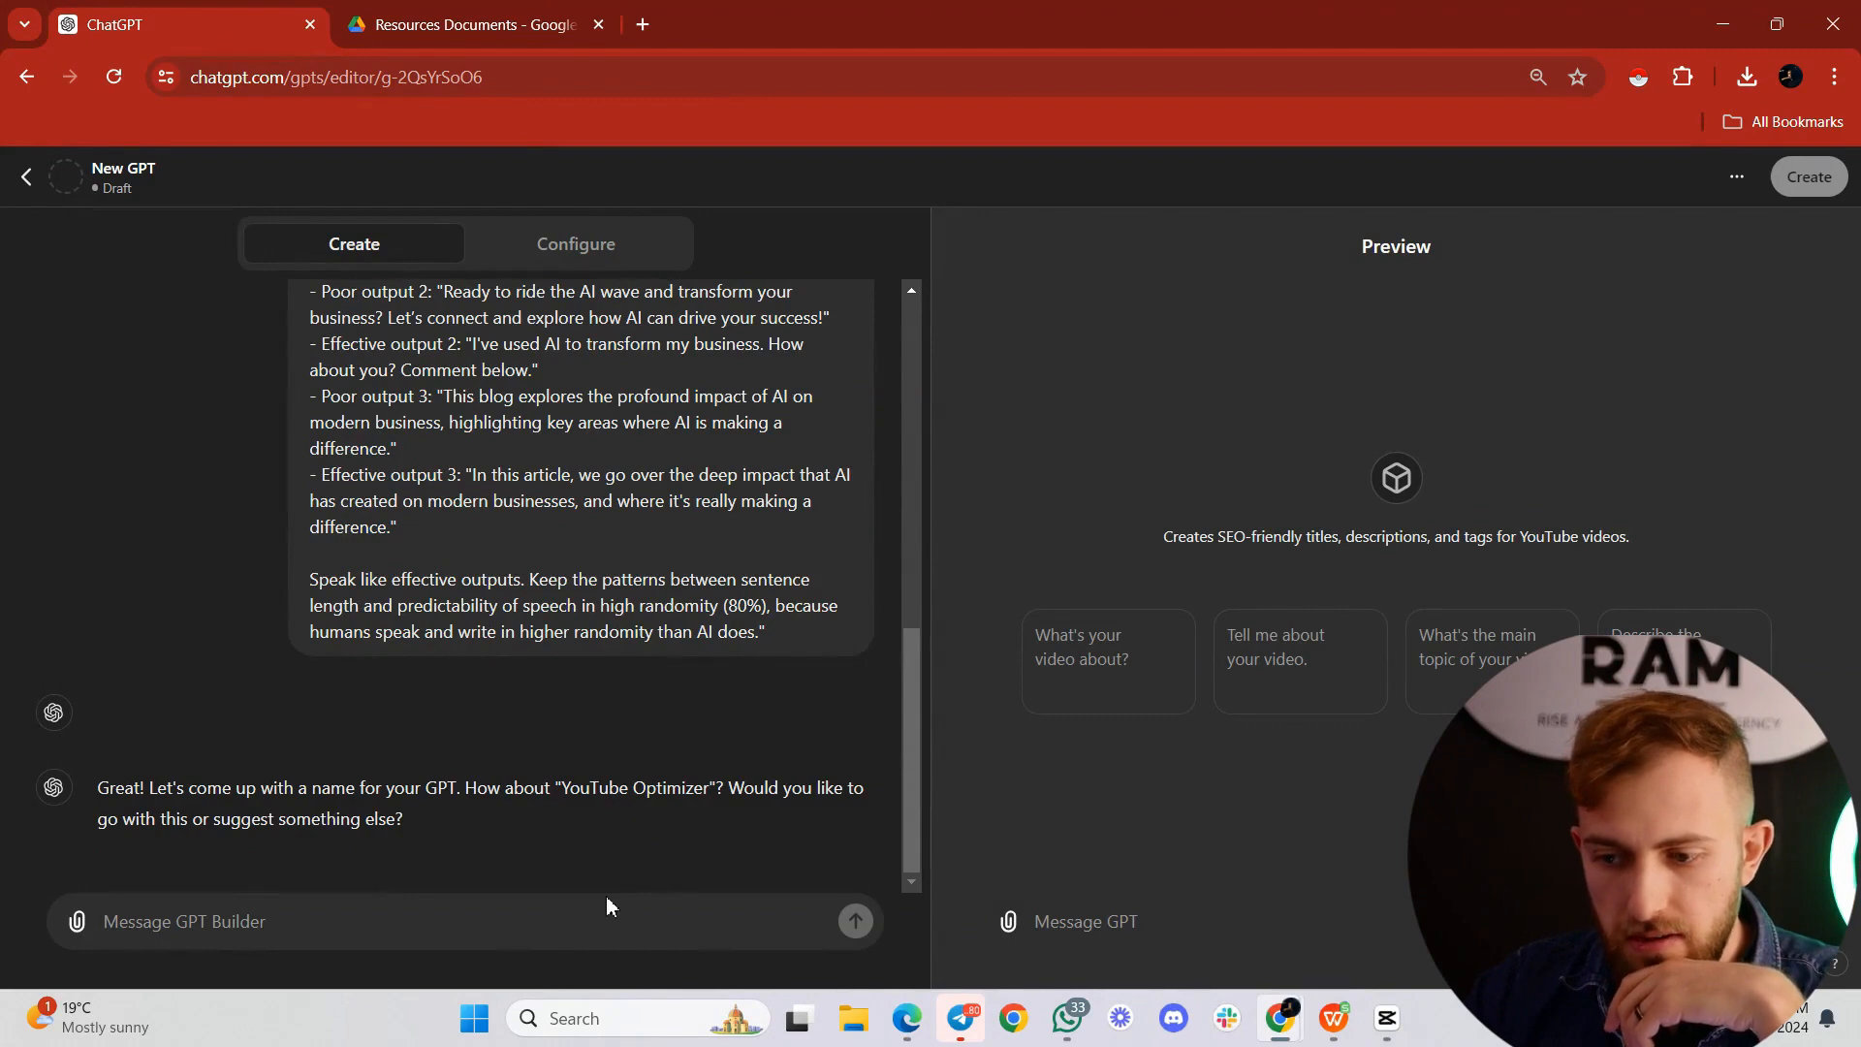
# Step: Decline the suggested name with "no, another one" and name the GPT "YT Video SEO Buddy"
pyautogui.write('no, another one')
pyautogui.press('Return')
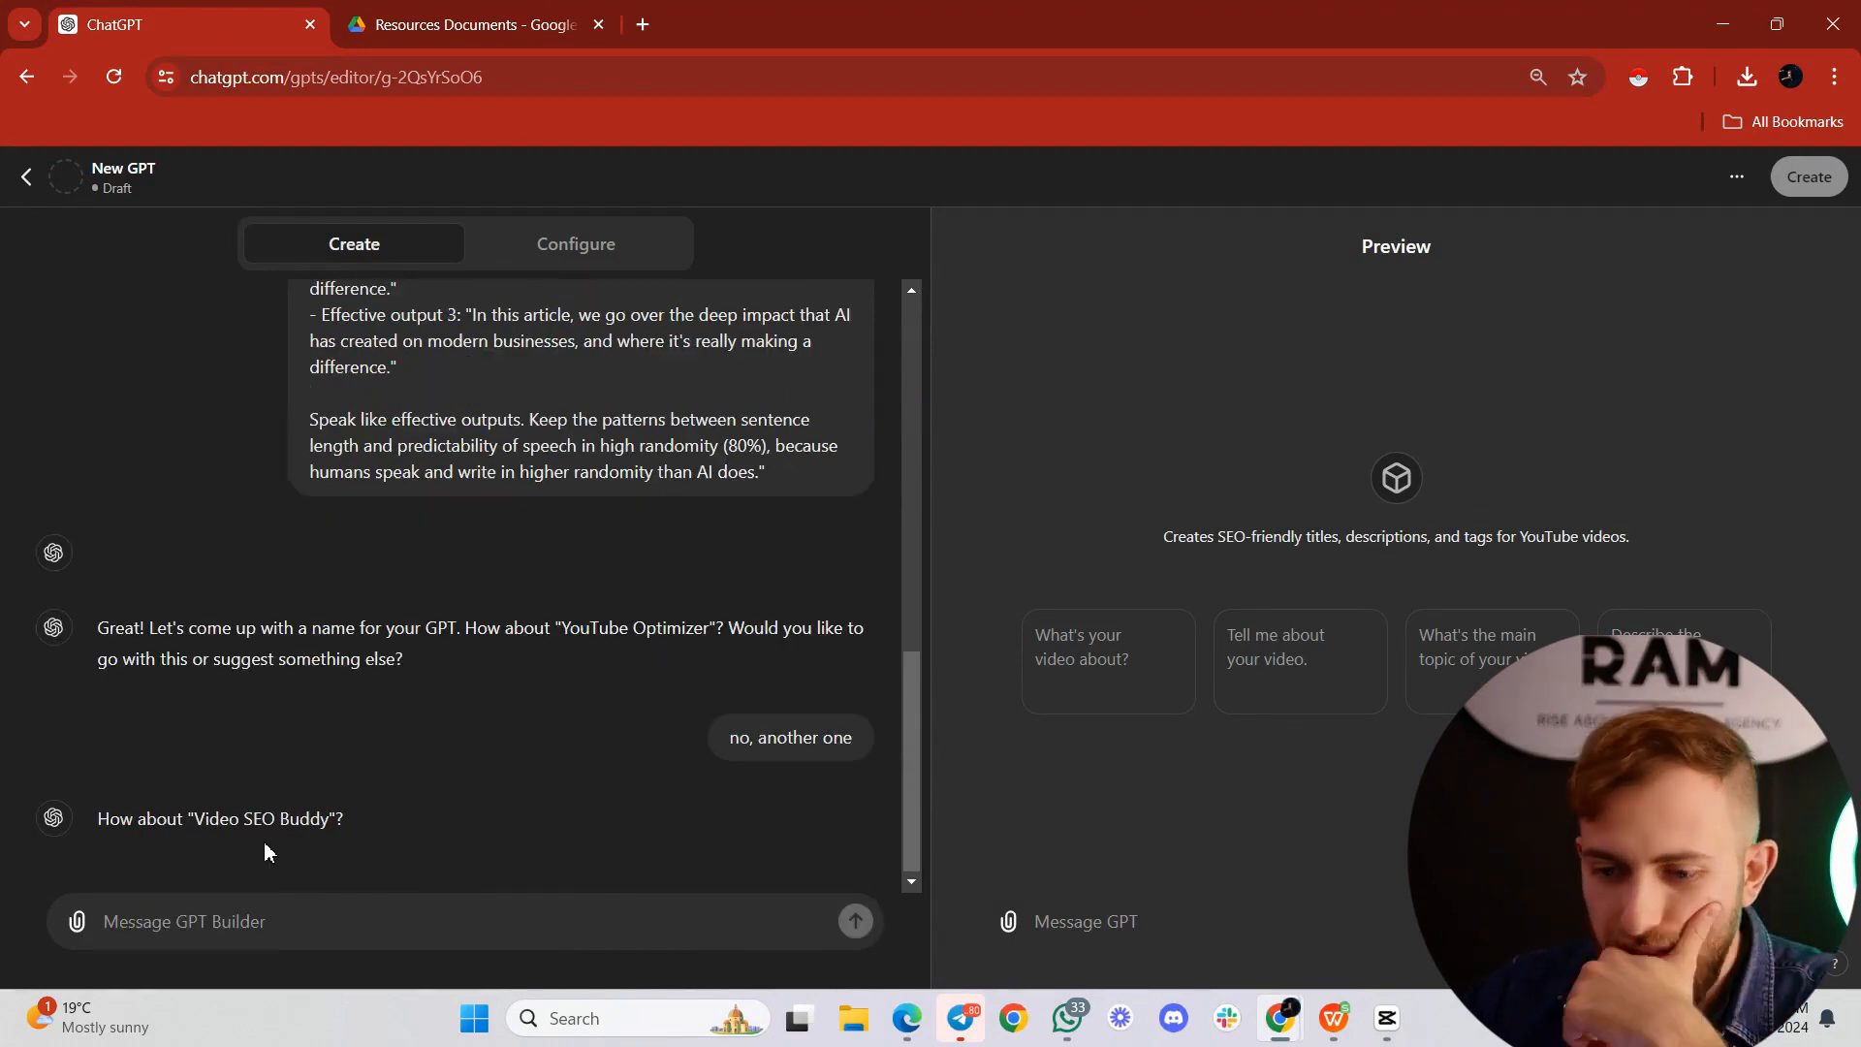
pyautogui.write('YT Video SE')
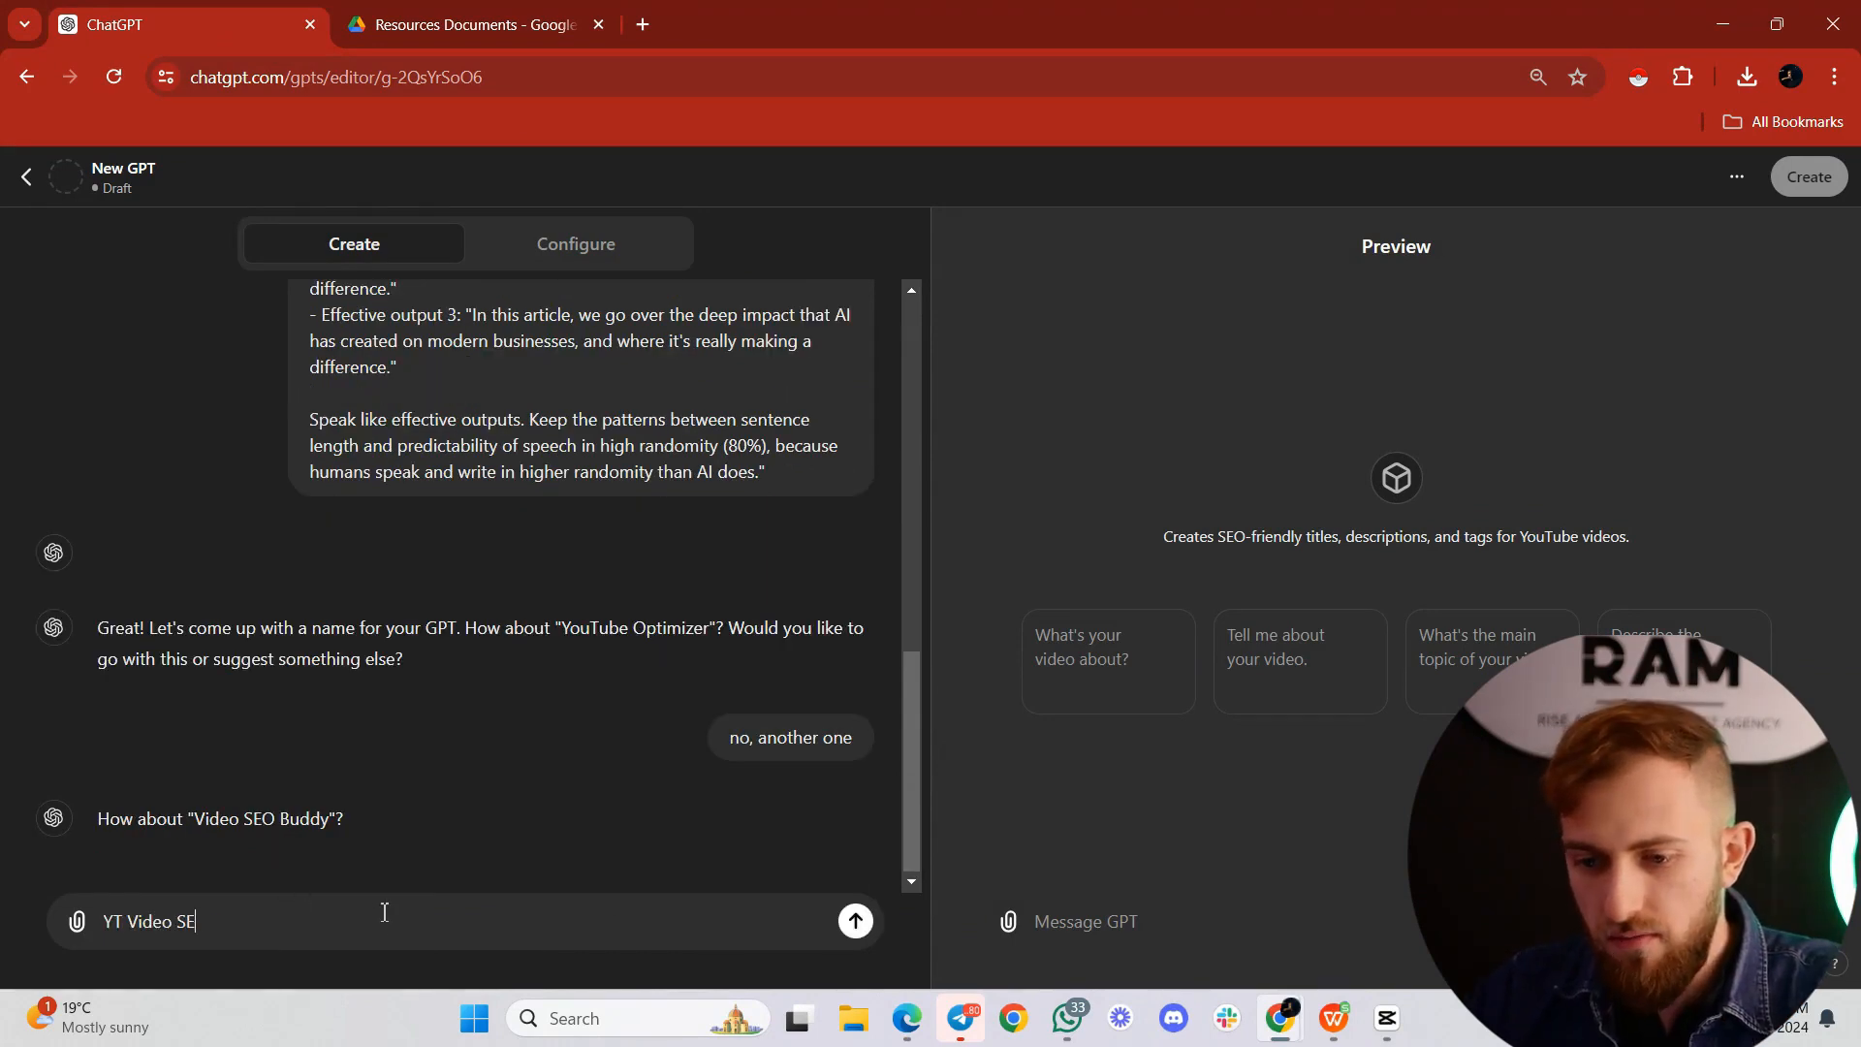
pyautogui.write('O Buddy')
pyautogui.press('Return')
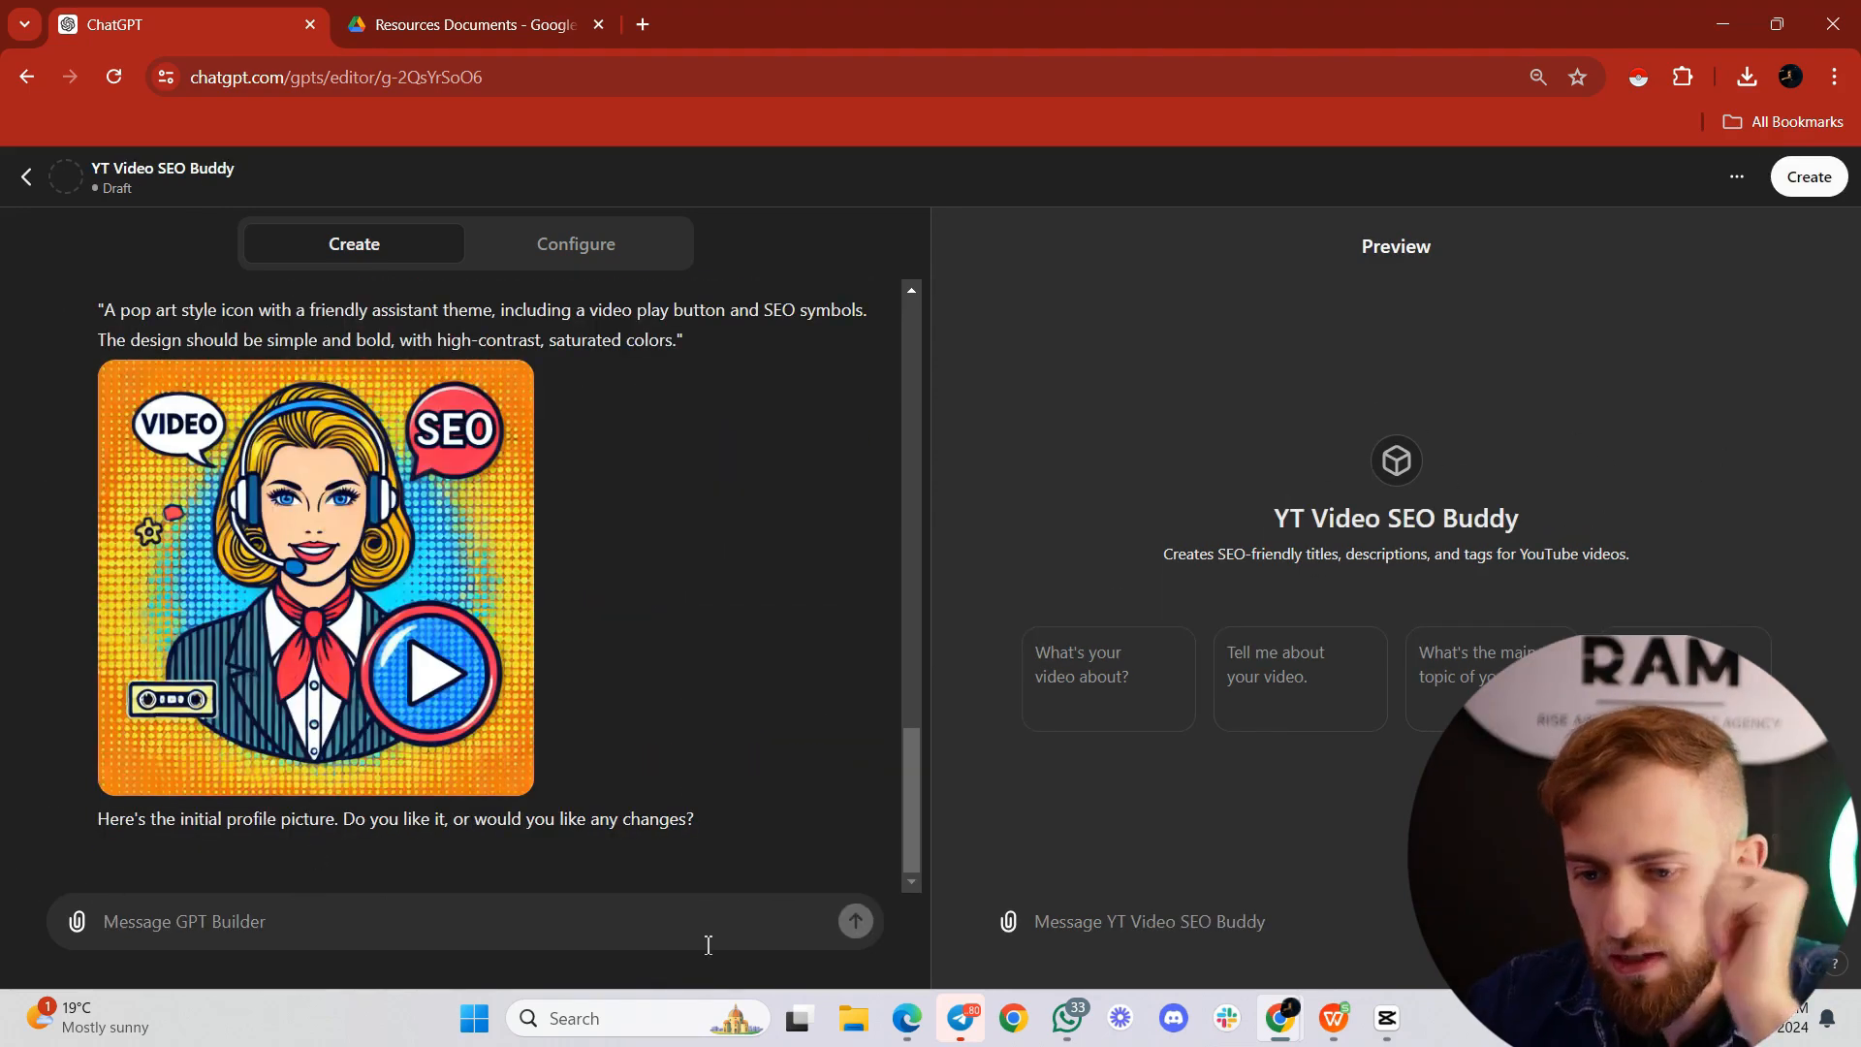
# Step: Reject the pop art and nature-inspired profile pictures with "nope" and accept the futuristic robot one with "yes i like this"
pyautogui.write('nope')
pyautogui.press('Return')
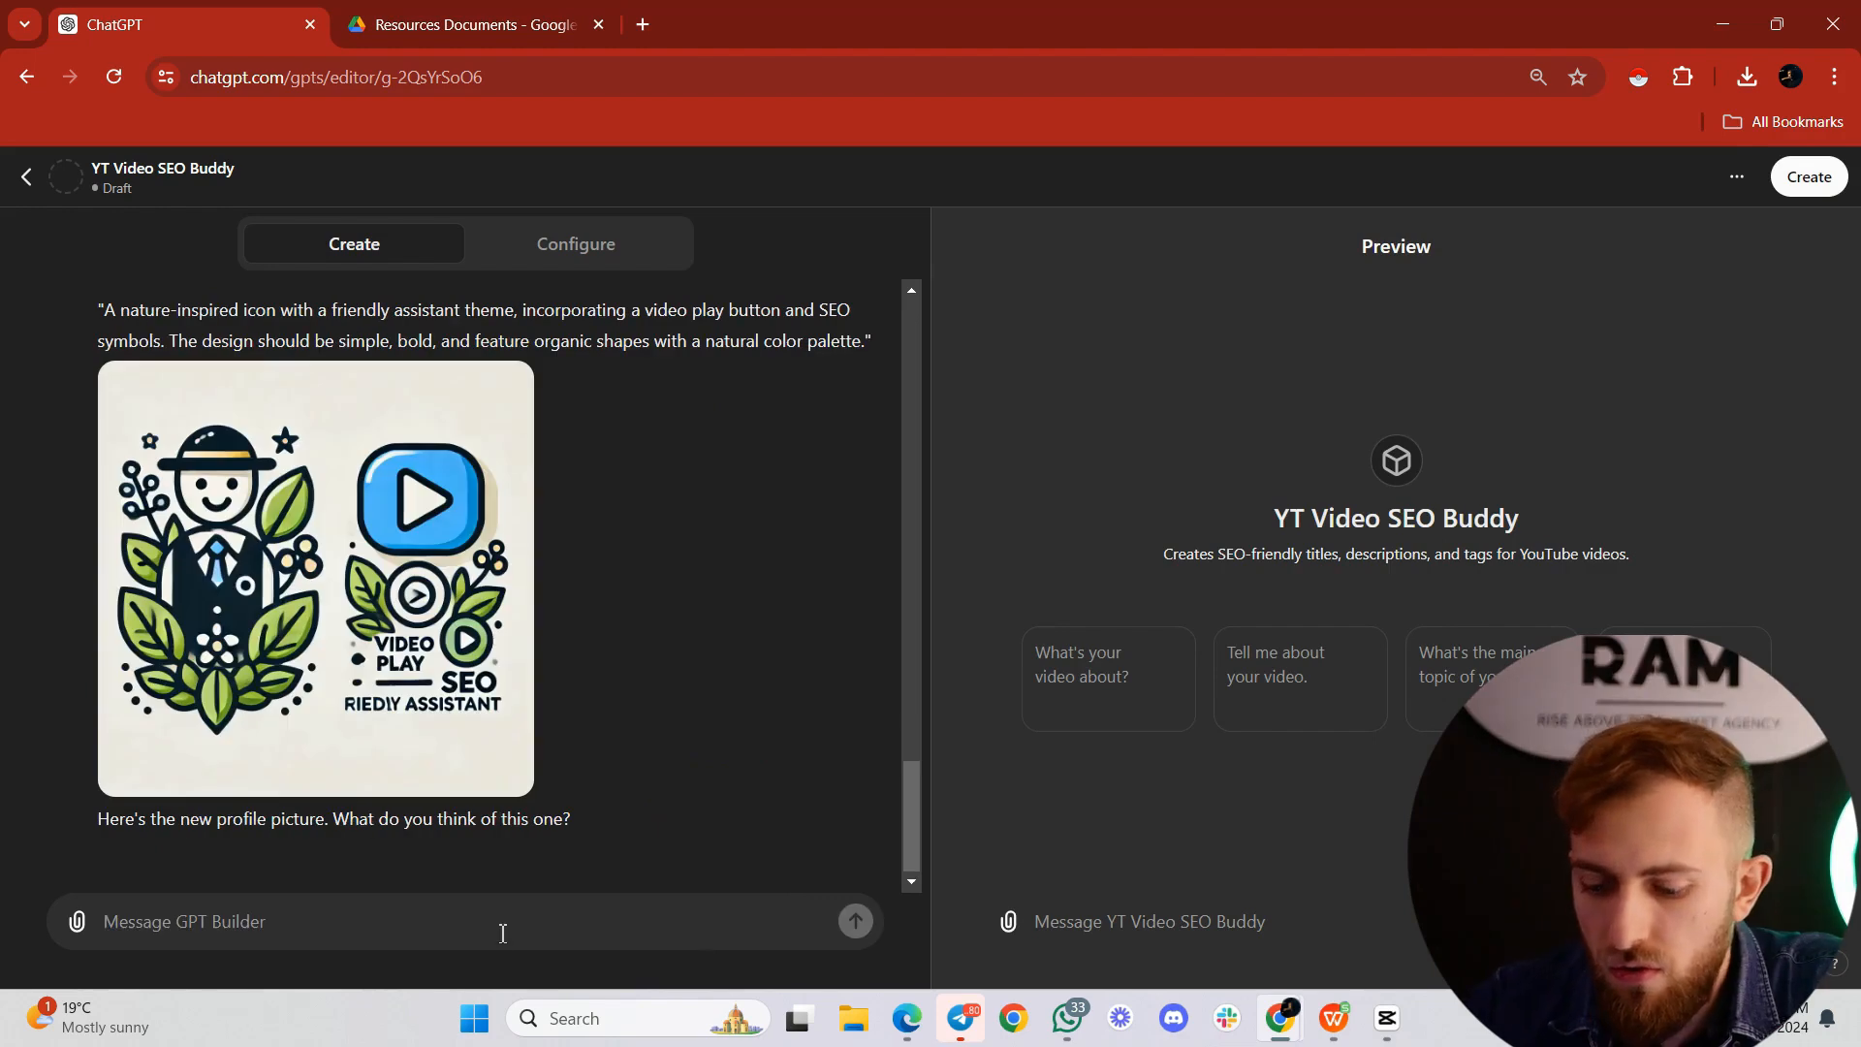
pyautogui.write('nope')
pyautogui.press('Return')
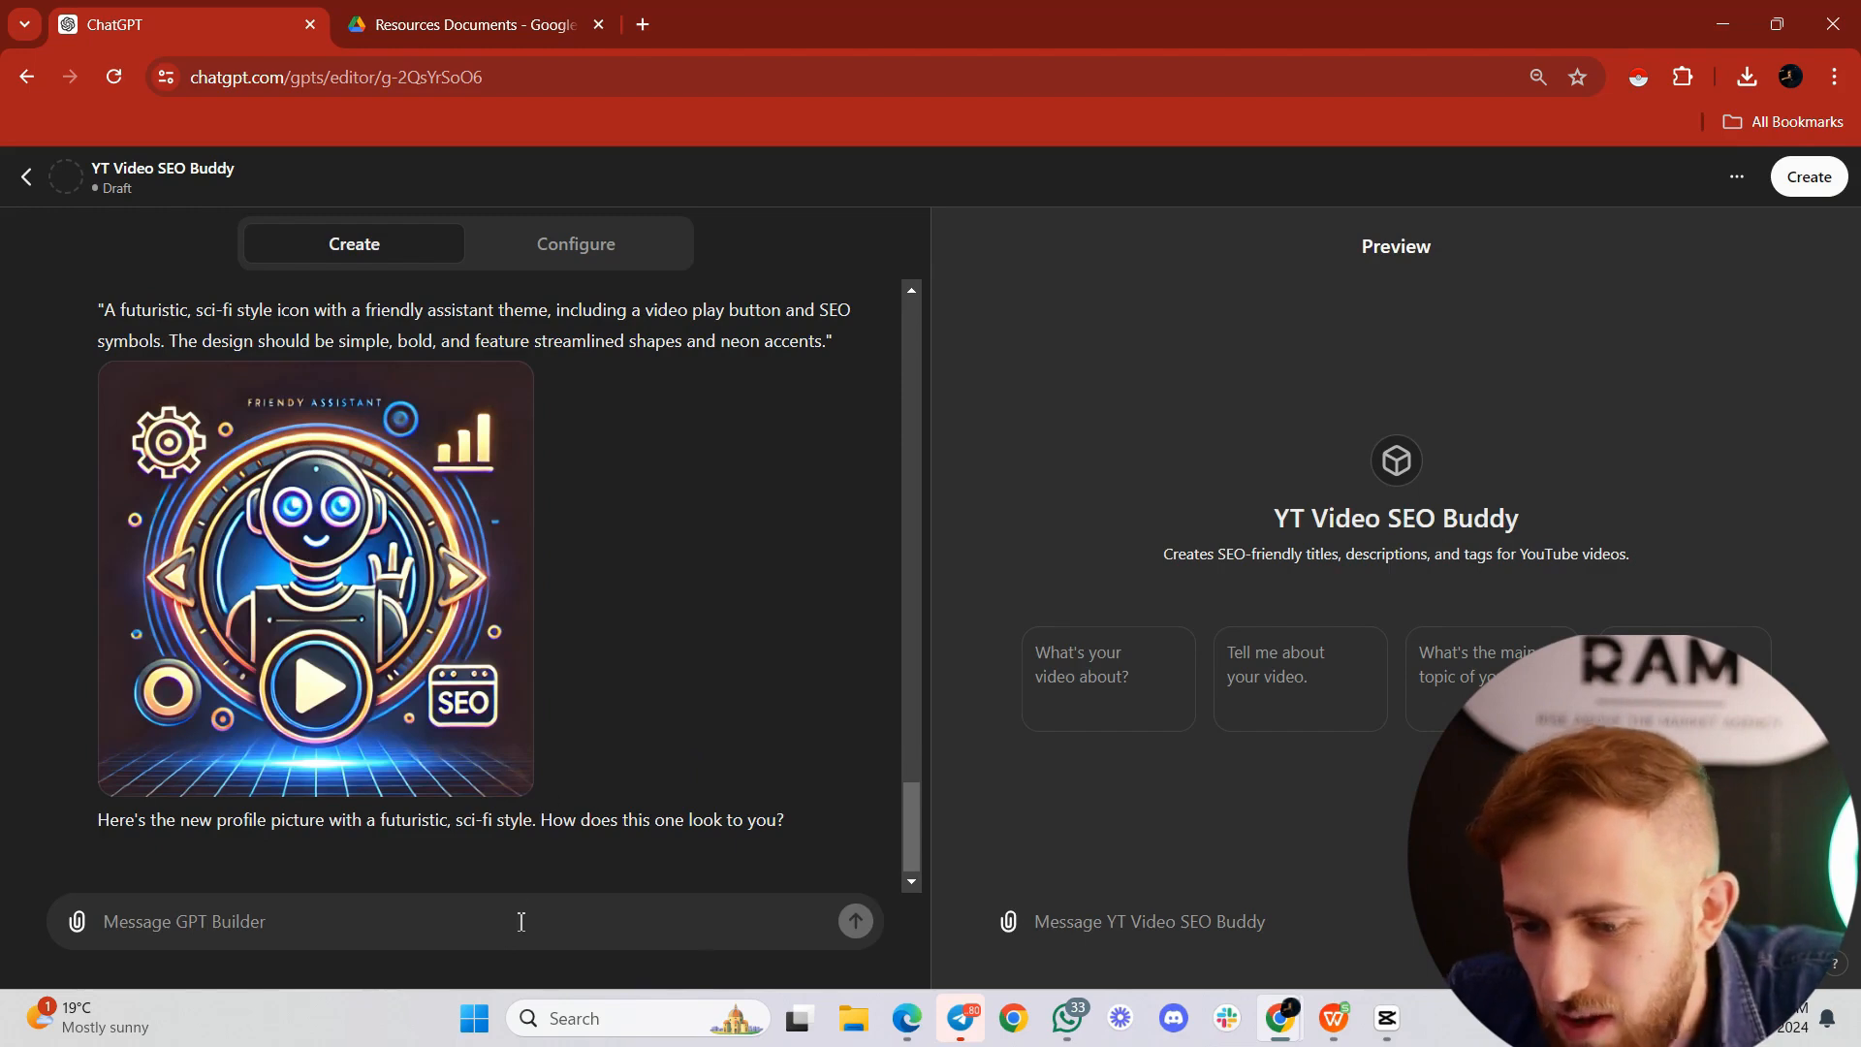
pyautogui.write('yes I like this')
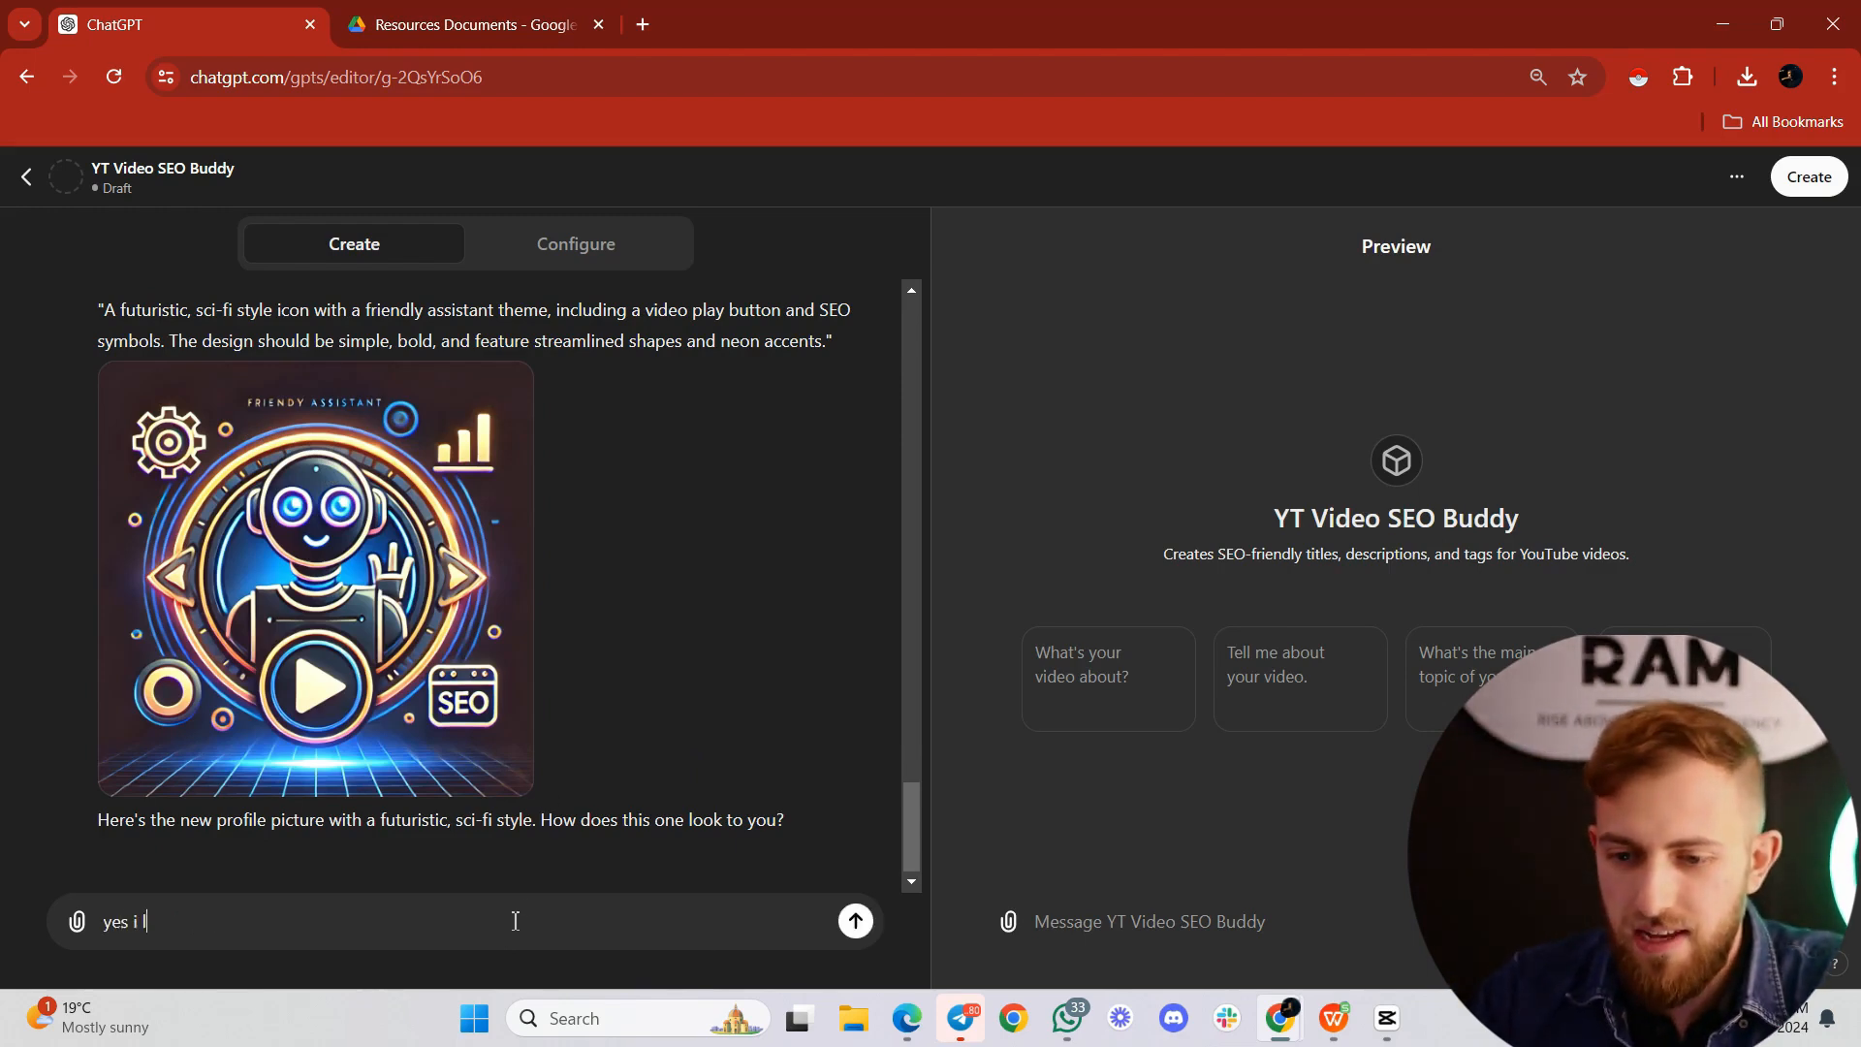
pyautogui.press('Return')
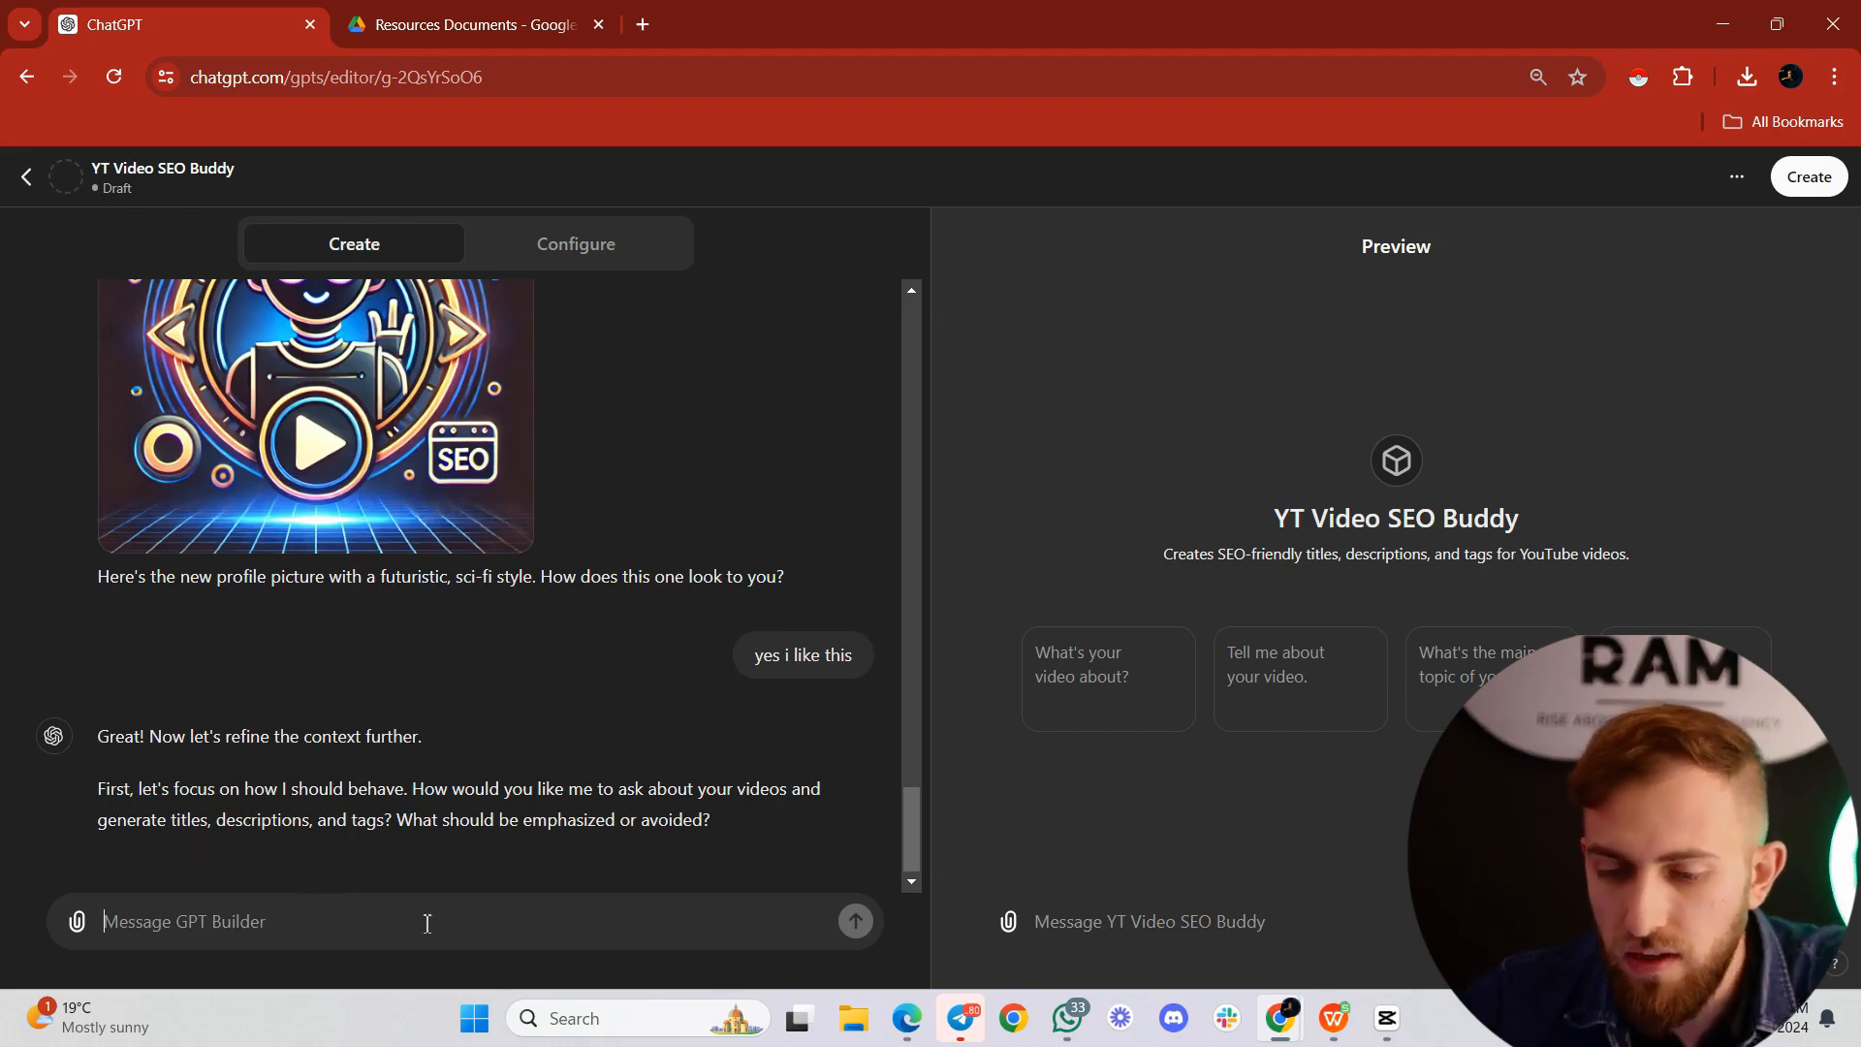
# Step: Begin the behaviour reply with "You should ask me 2 questions:" and, below it, 1st question is "What is your video about?"
pyautogui.write('You')
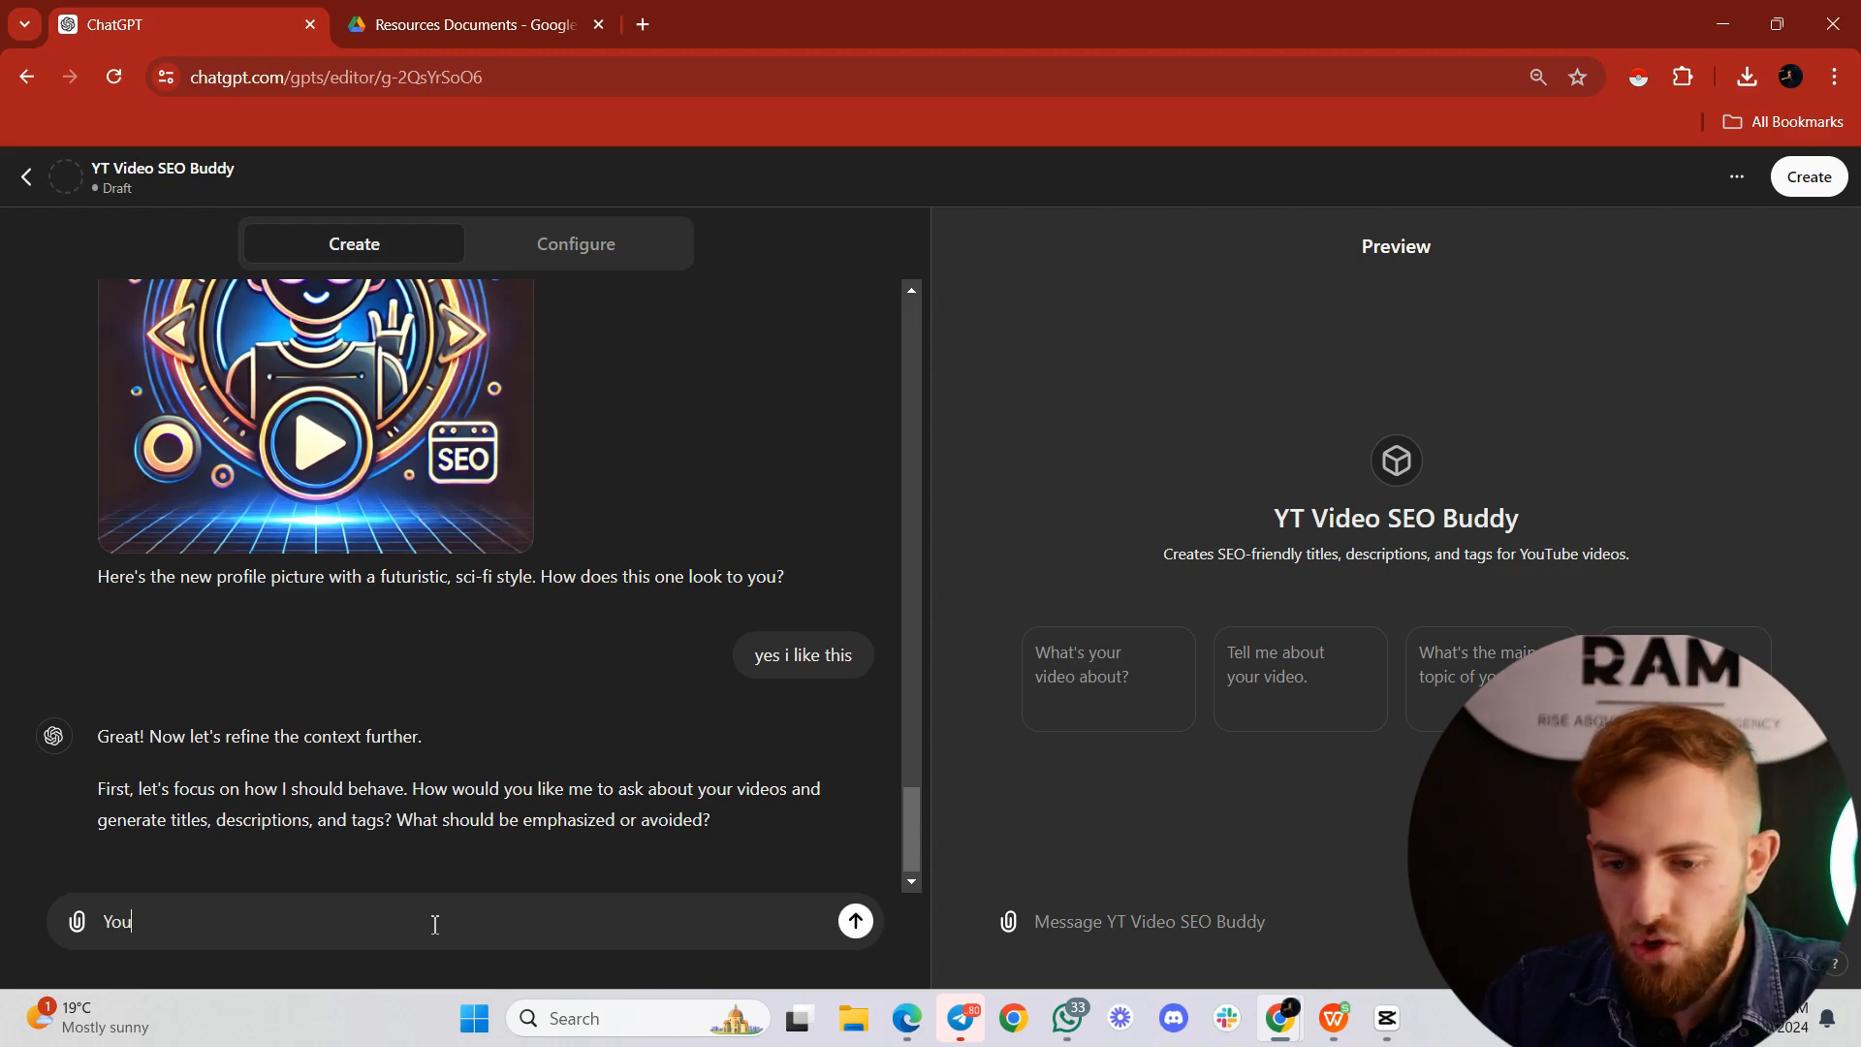
pyautogui.write(' should ask me 2 questions:')
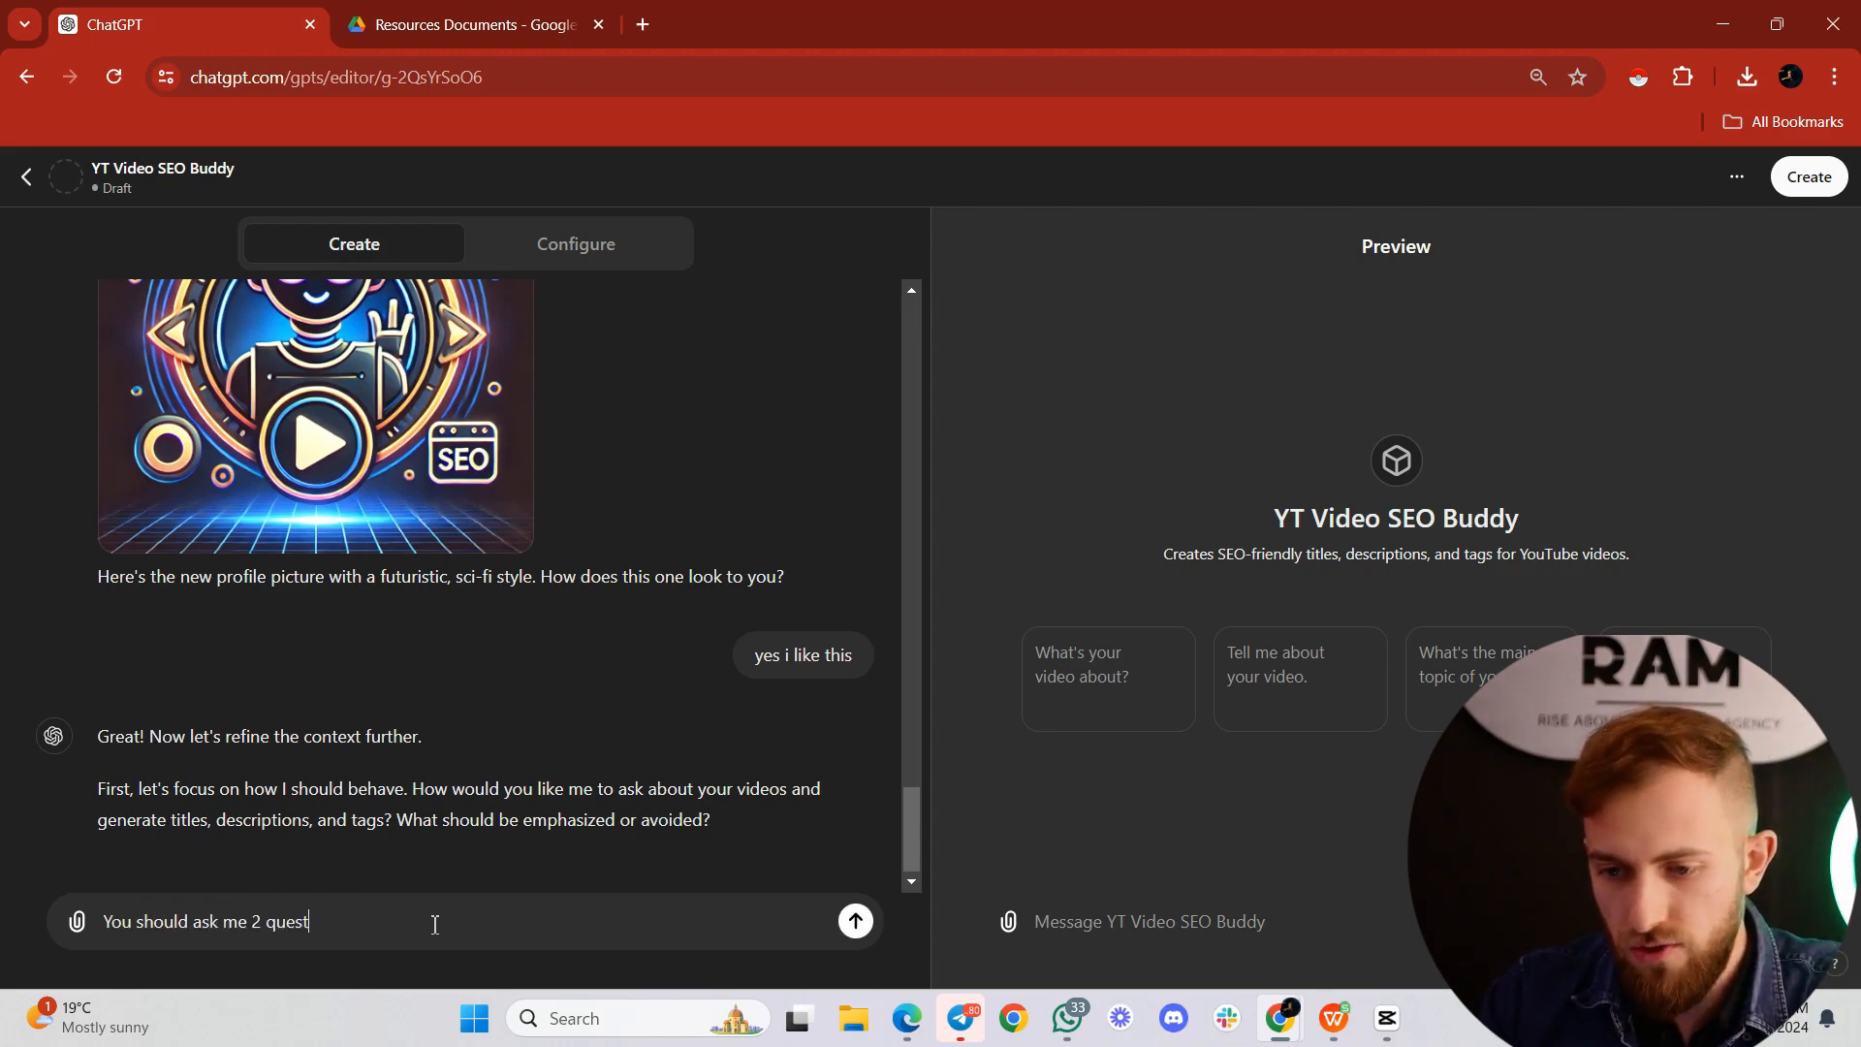
pyautogui.hotkey('shift', 'Return')
pyautogui.write('1st question is "What ')
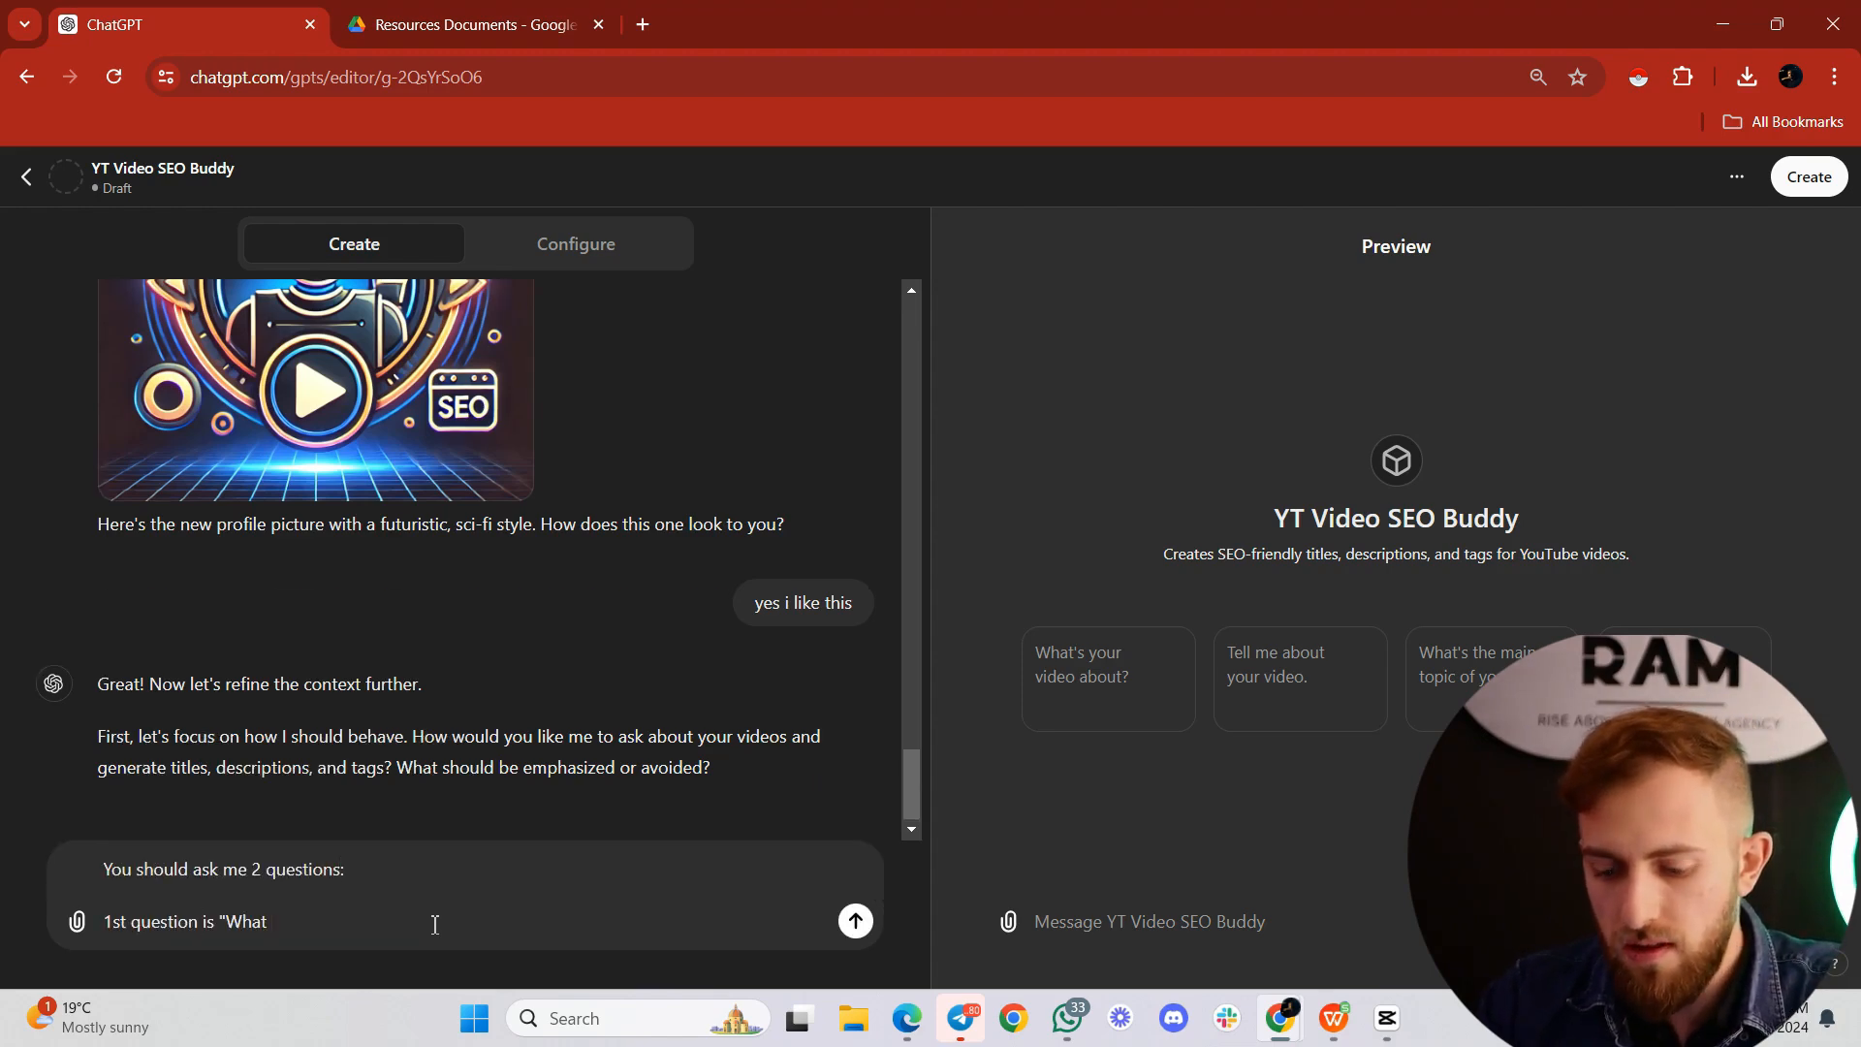
pyautogui.write('is your video abo')
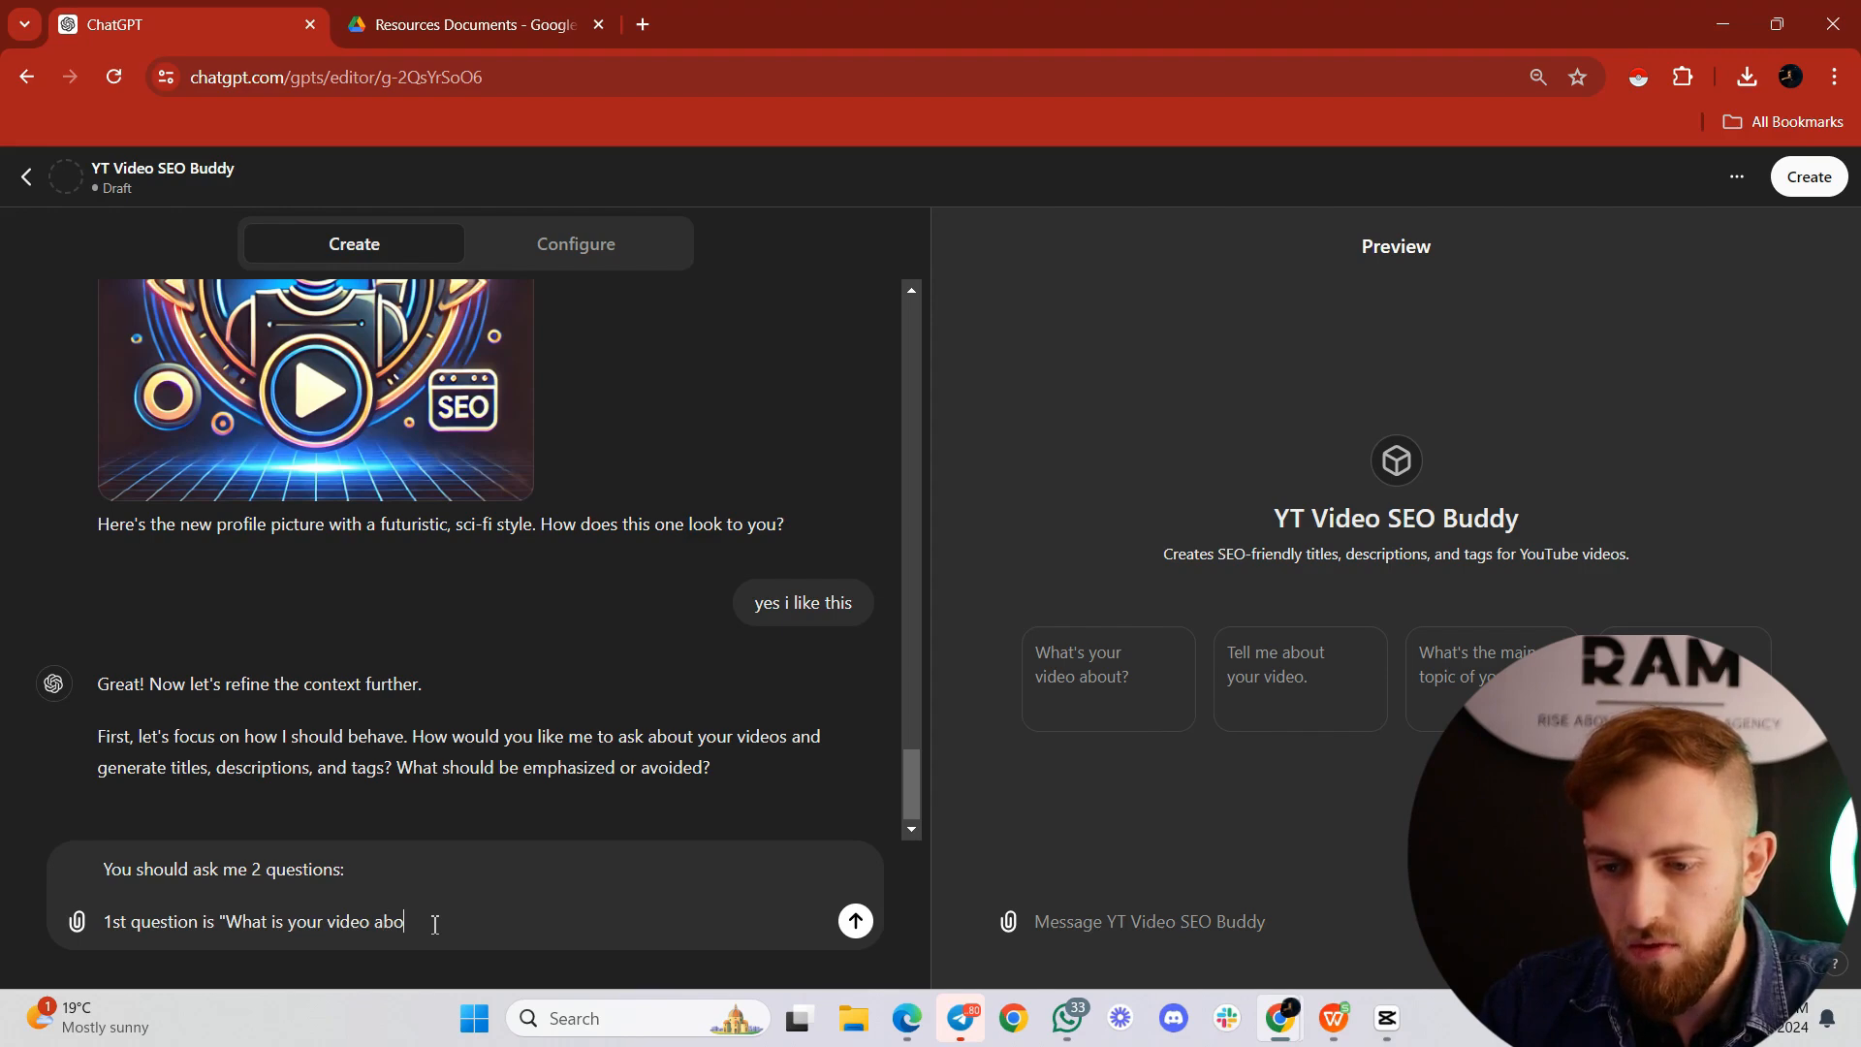
pyautogui.write('ut?"')
# Step: Add the line: 2nd question is "Any other detail that should be included in the title, description that makes the video unique?"
pyautogui.hotkey('shift', 'Return')
pyautogui.write('2nd question is')
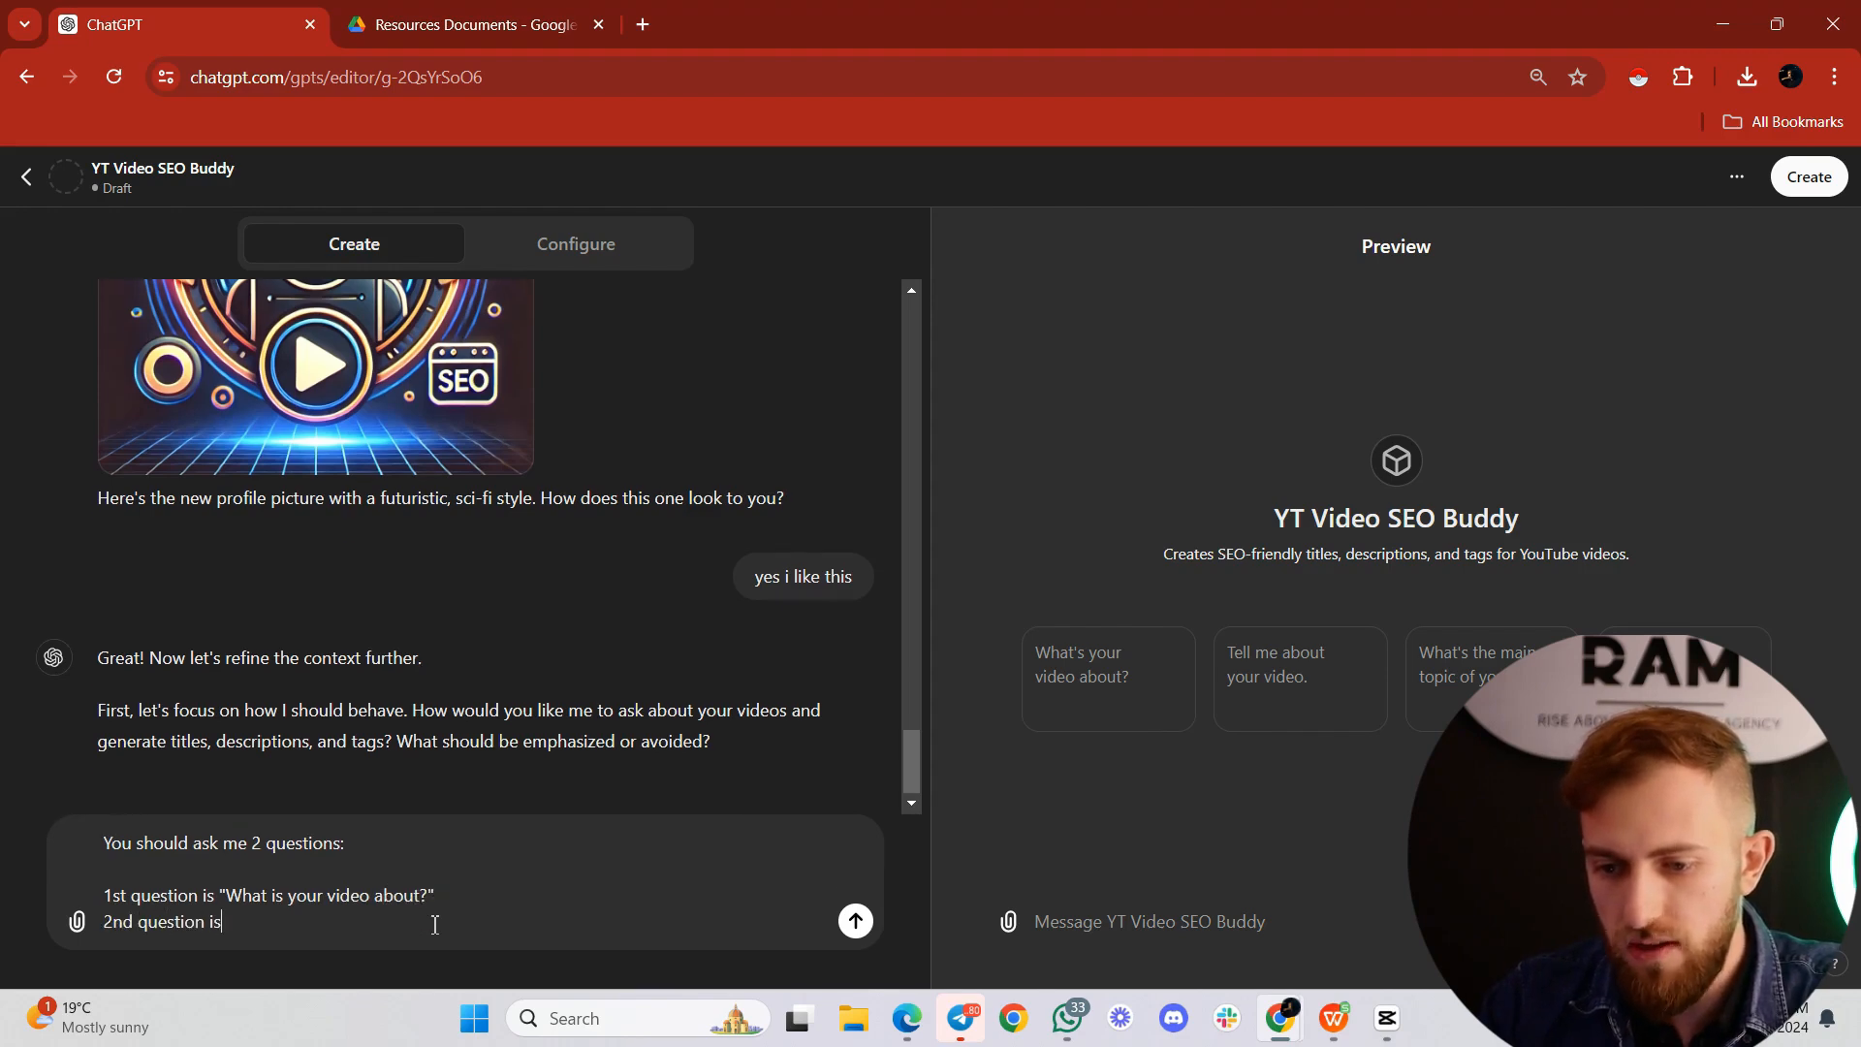
pyautogui.write(' "Any other det')
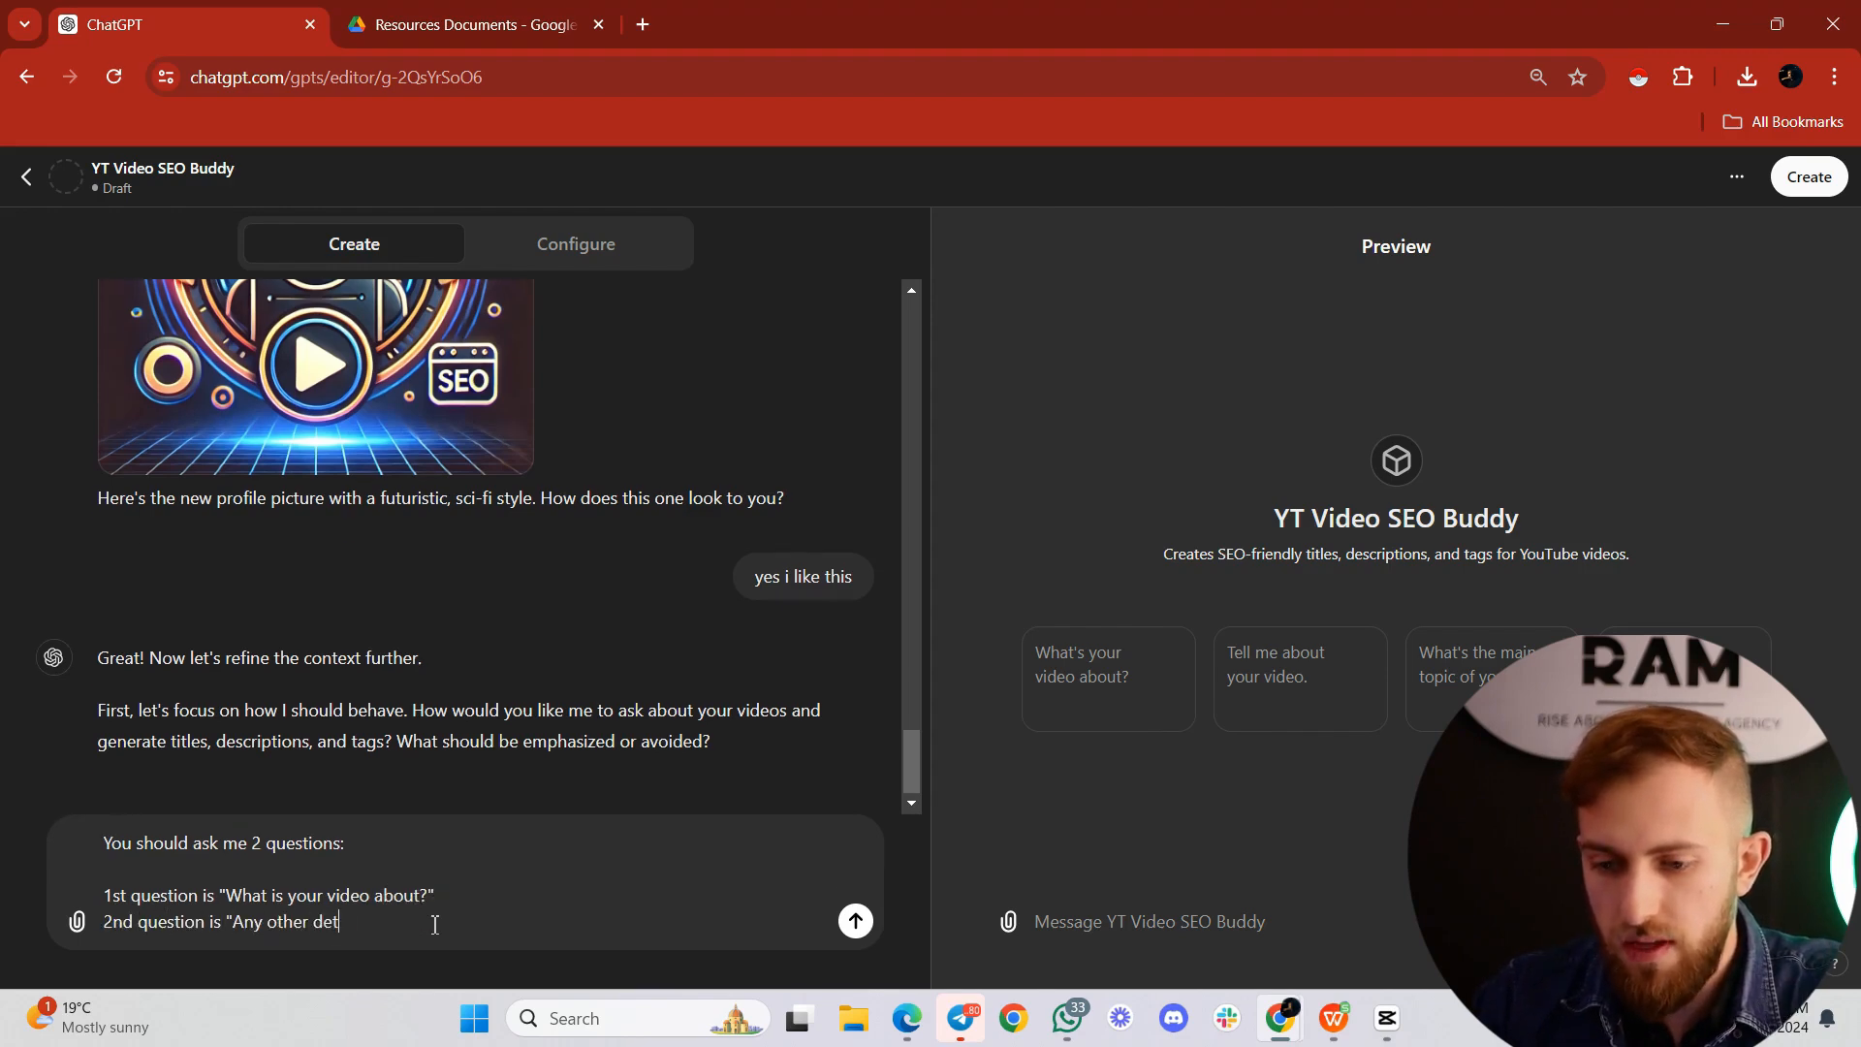
pyautogui.write('ail that should be in')
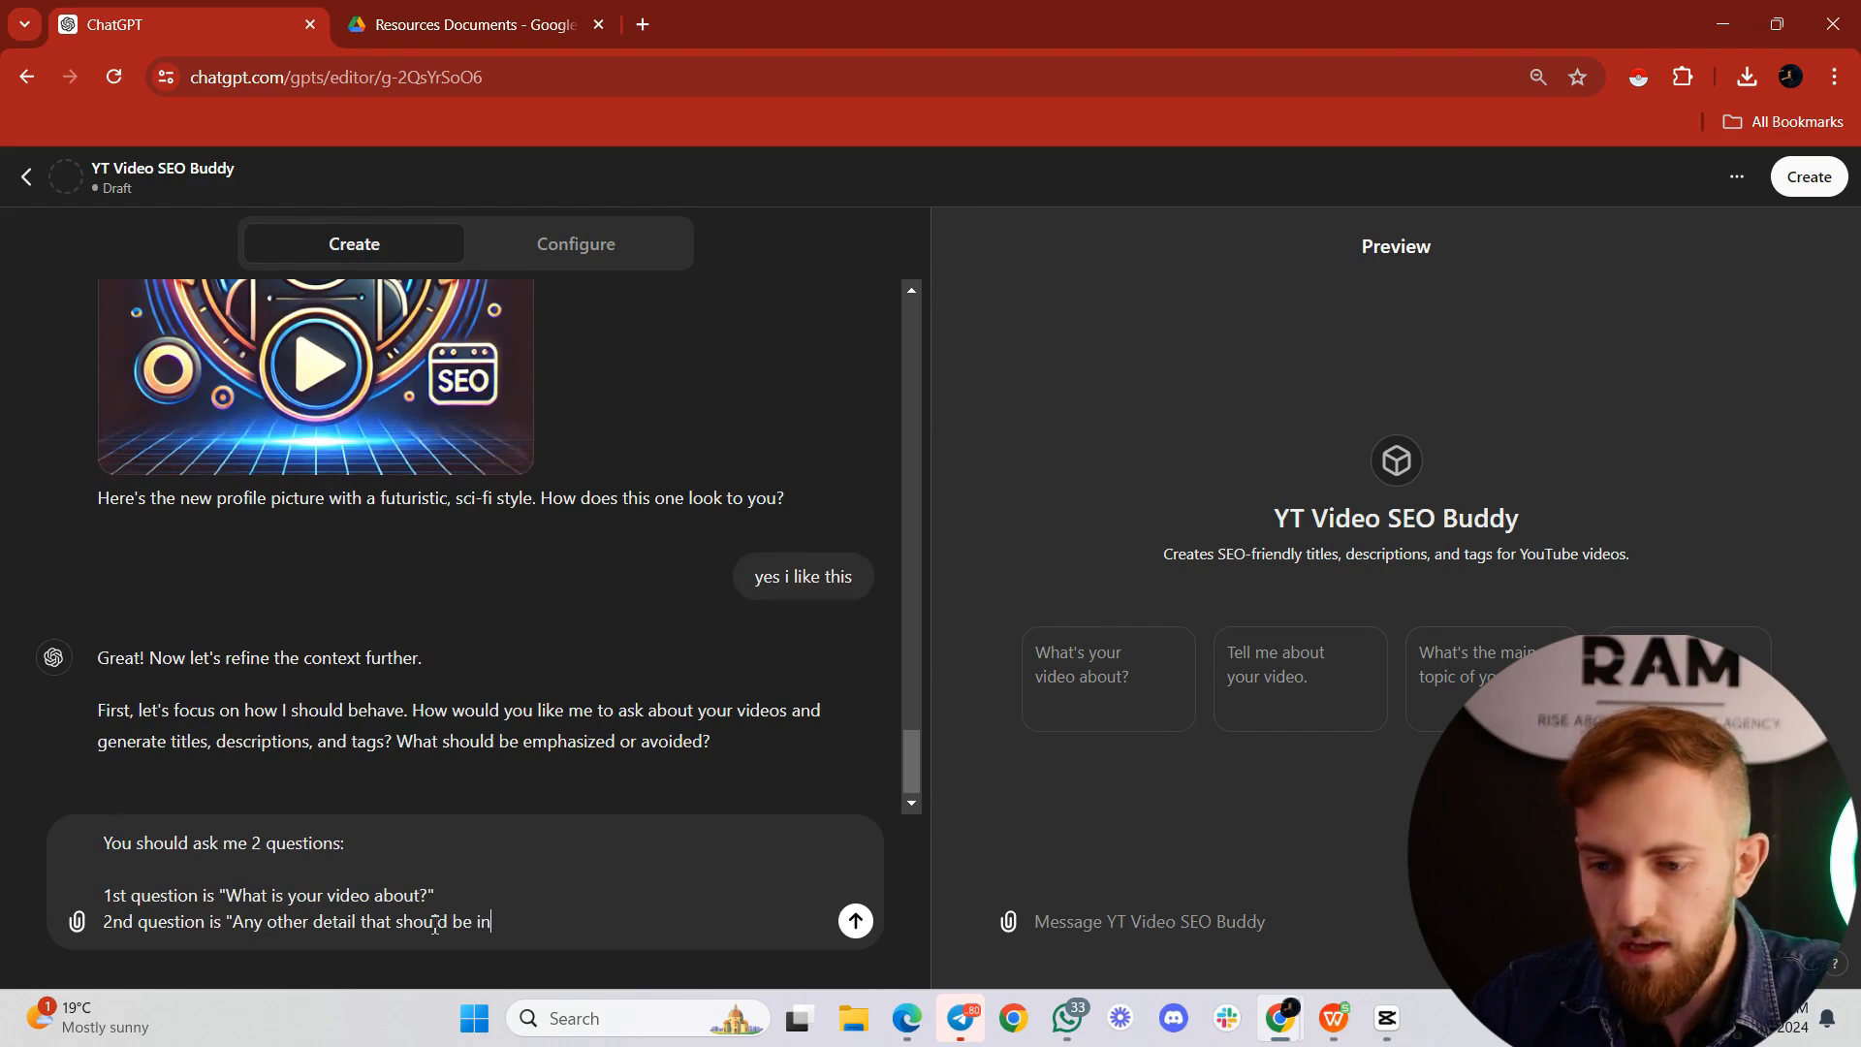
pyautogui.write('cluded')
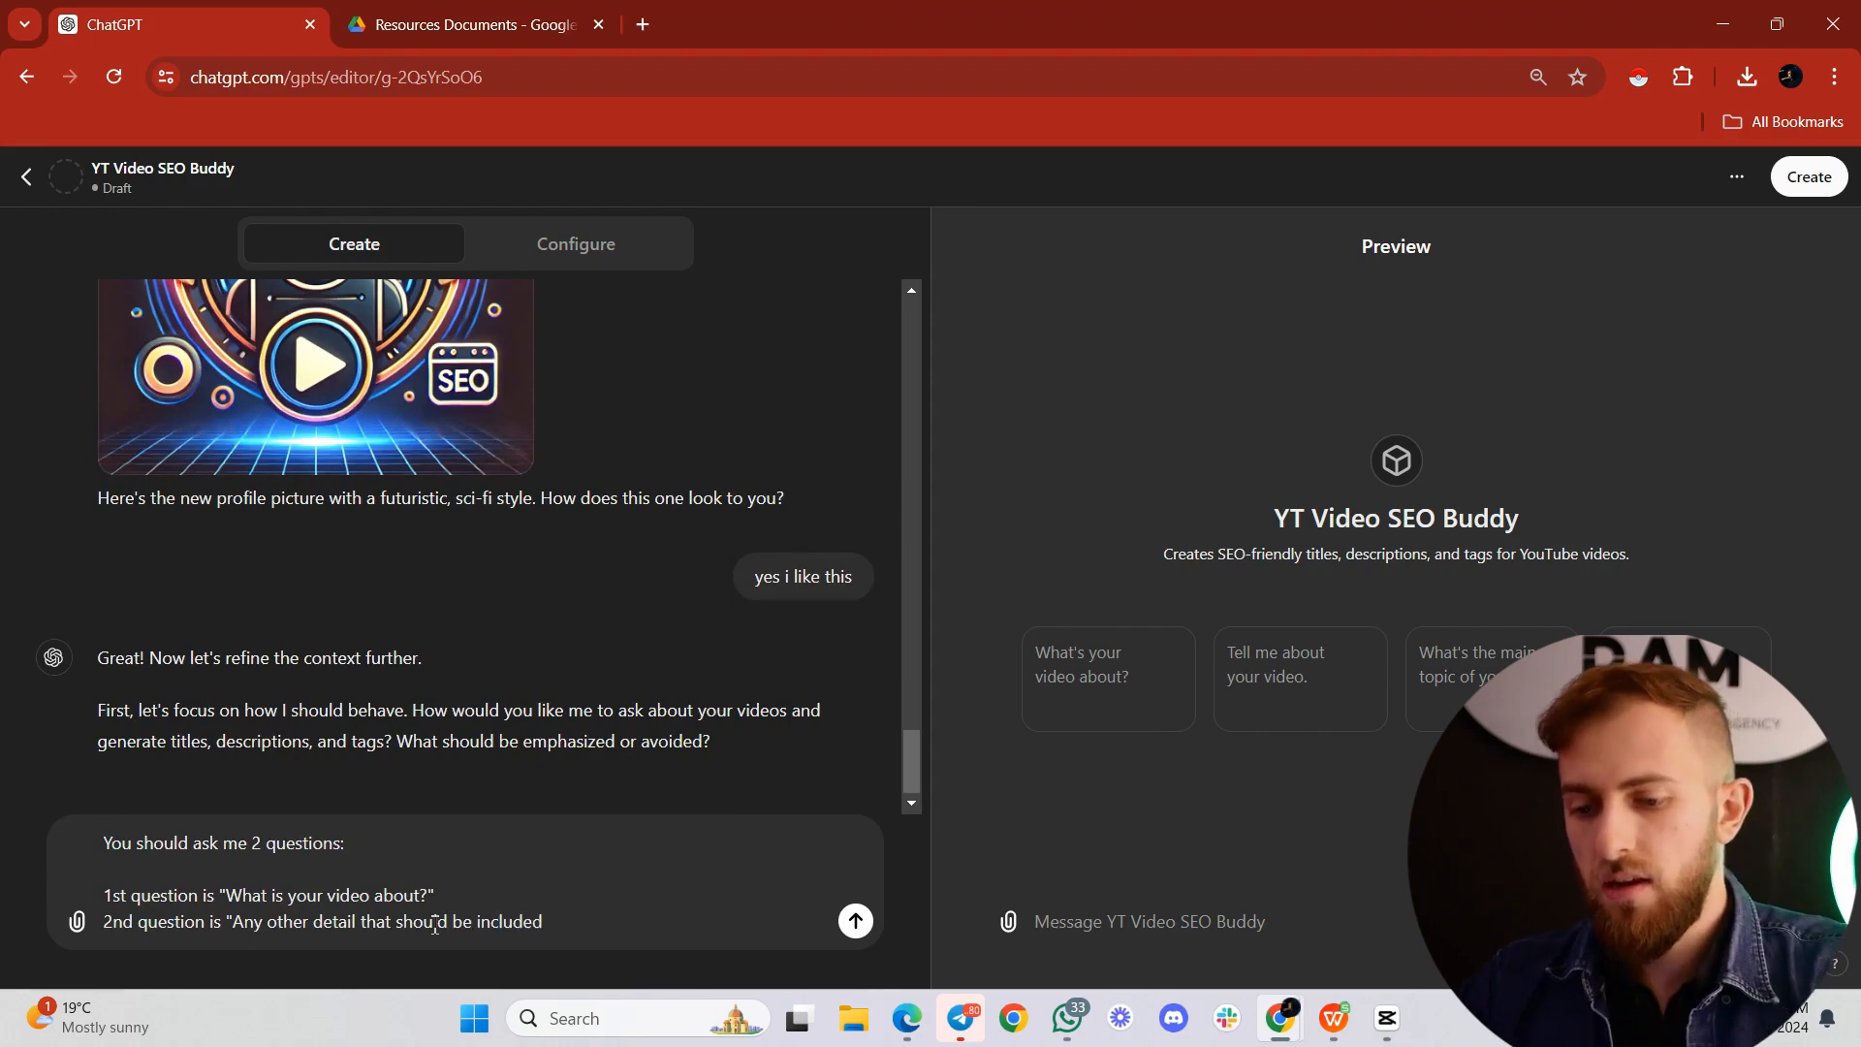
pyautogui.write('in the title, des')
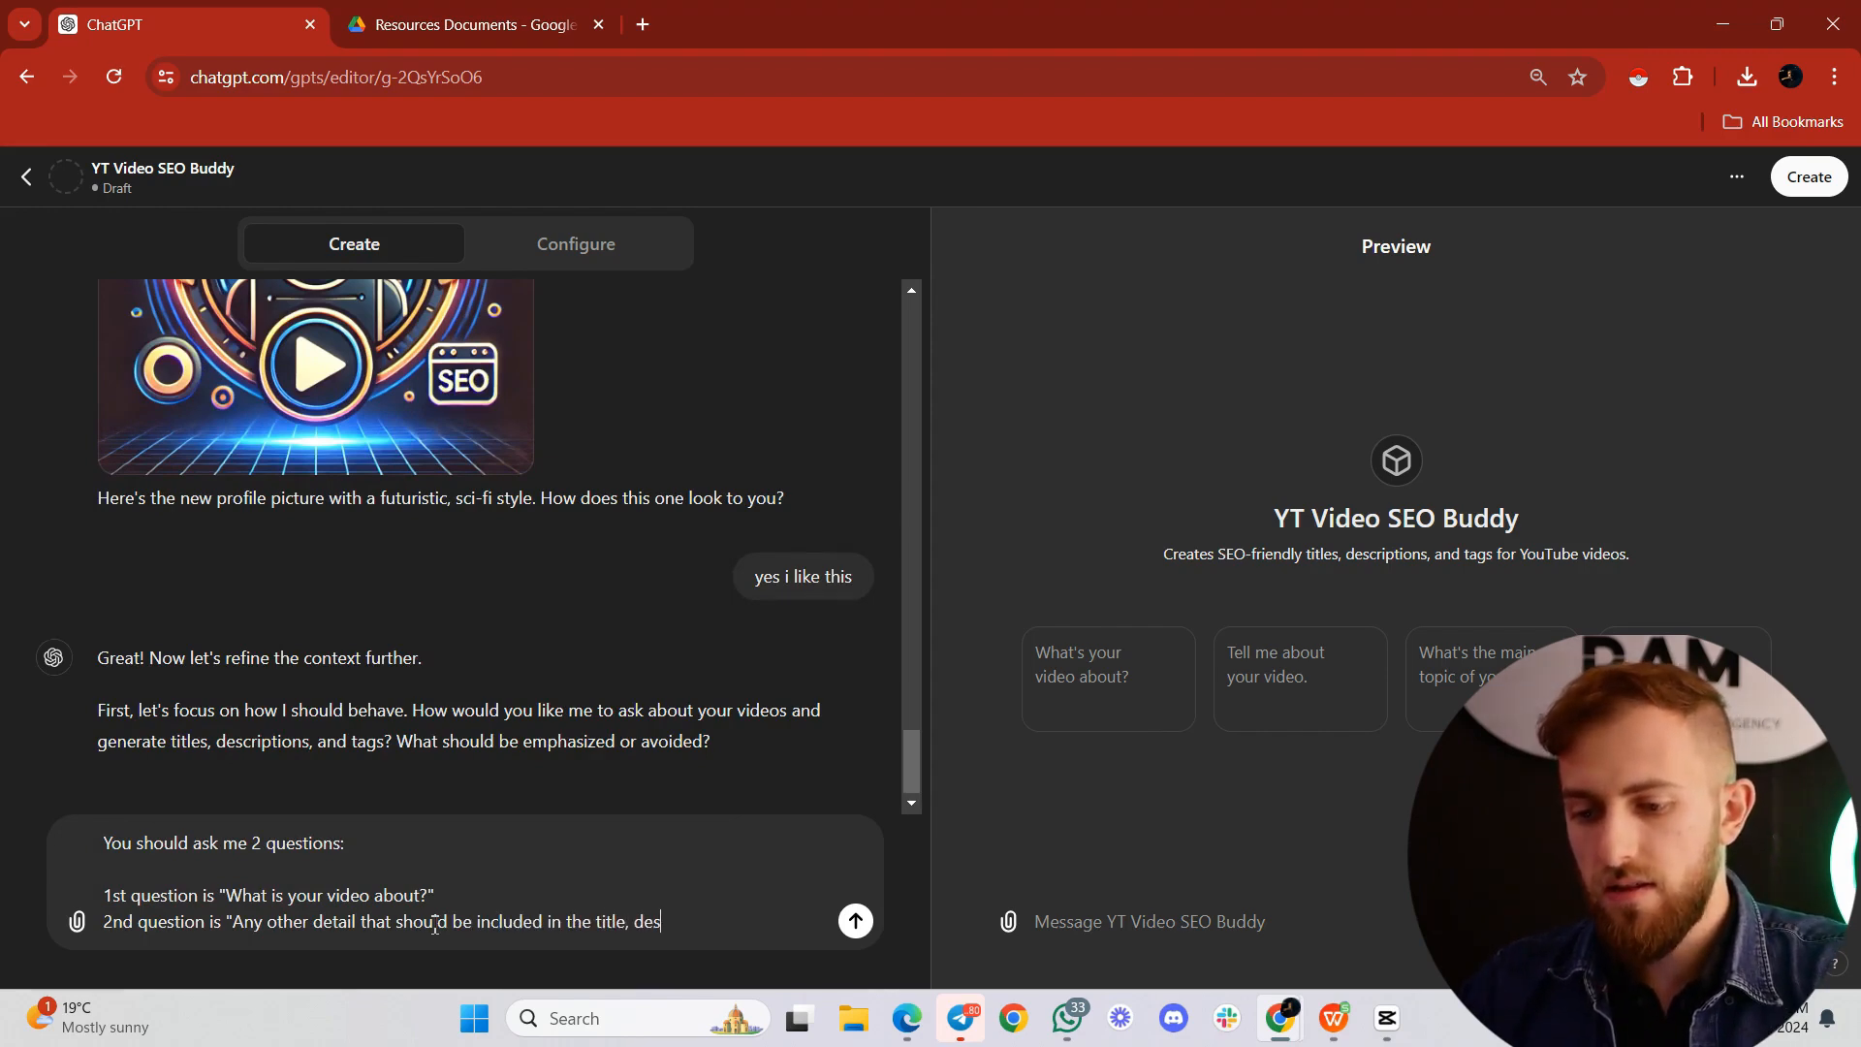
pyautogui.write('cription that makes ')
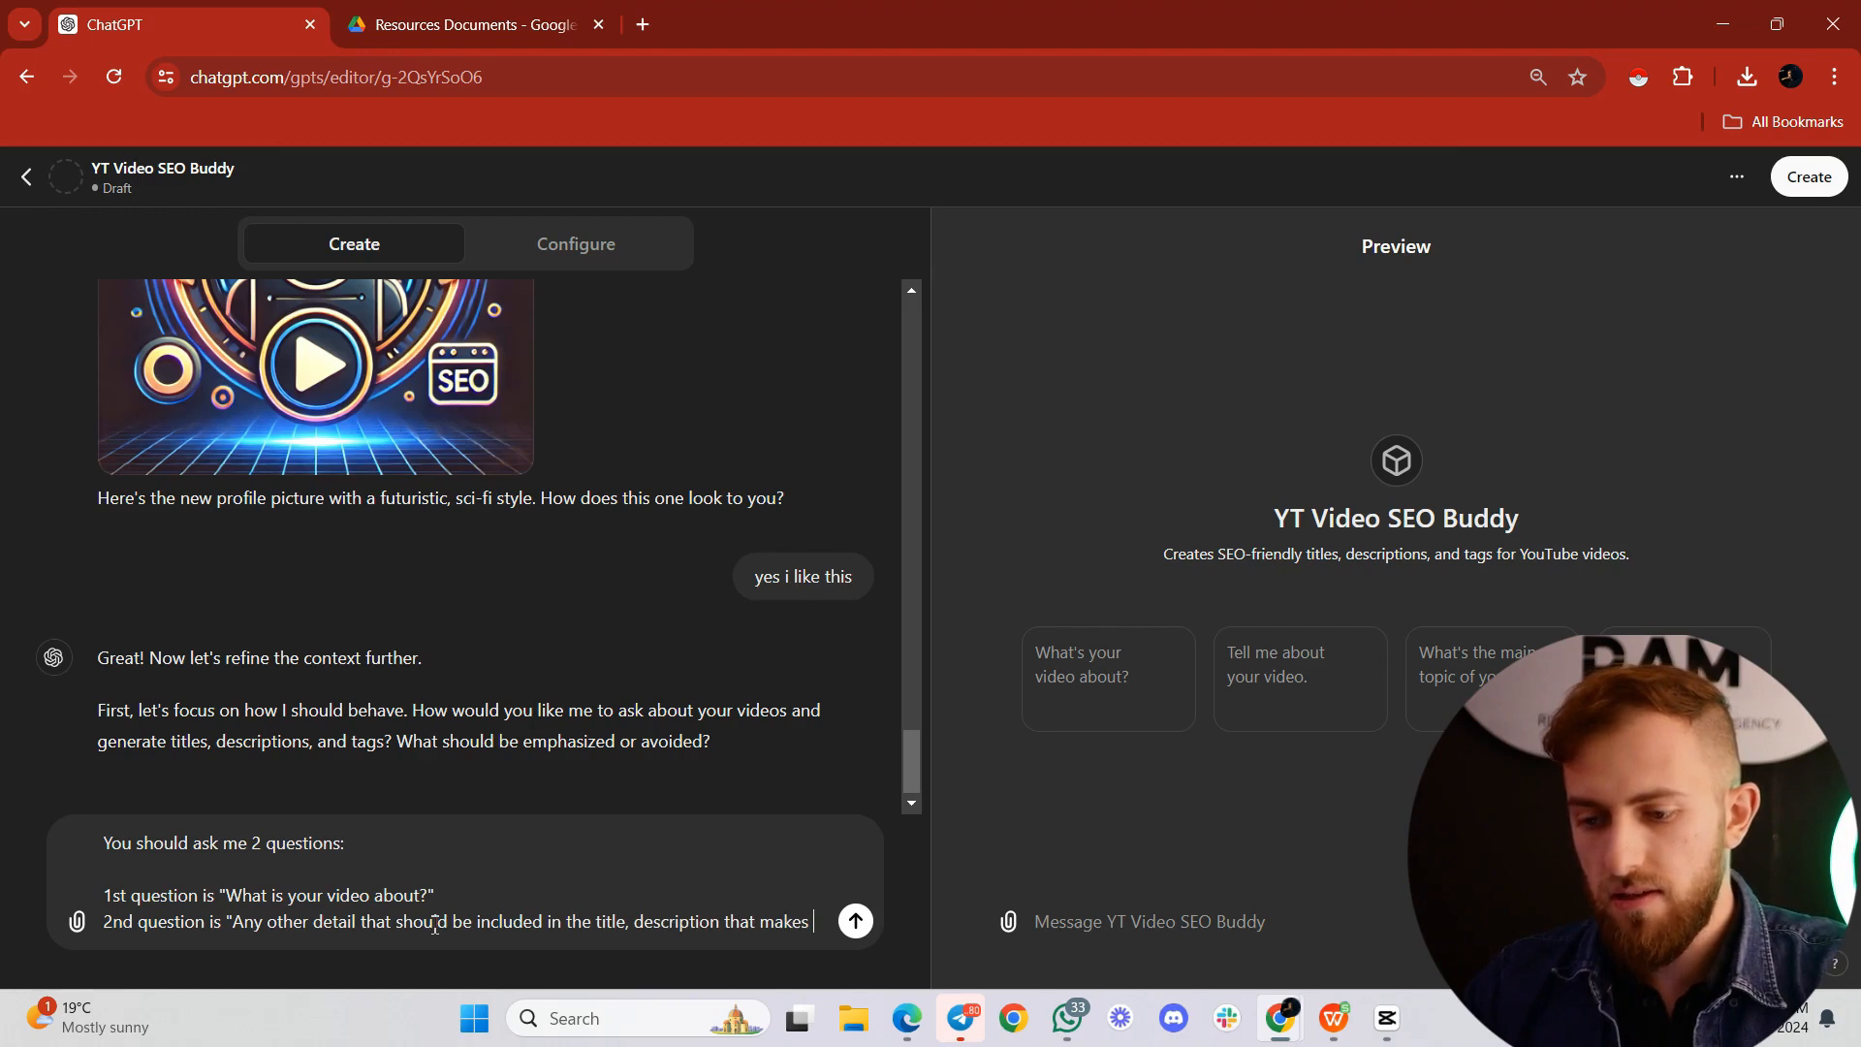
pyautogui.write('the video unique?"')
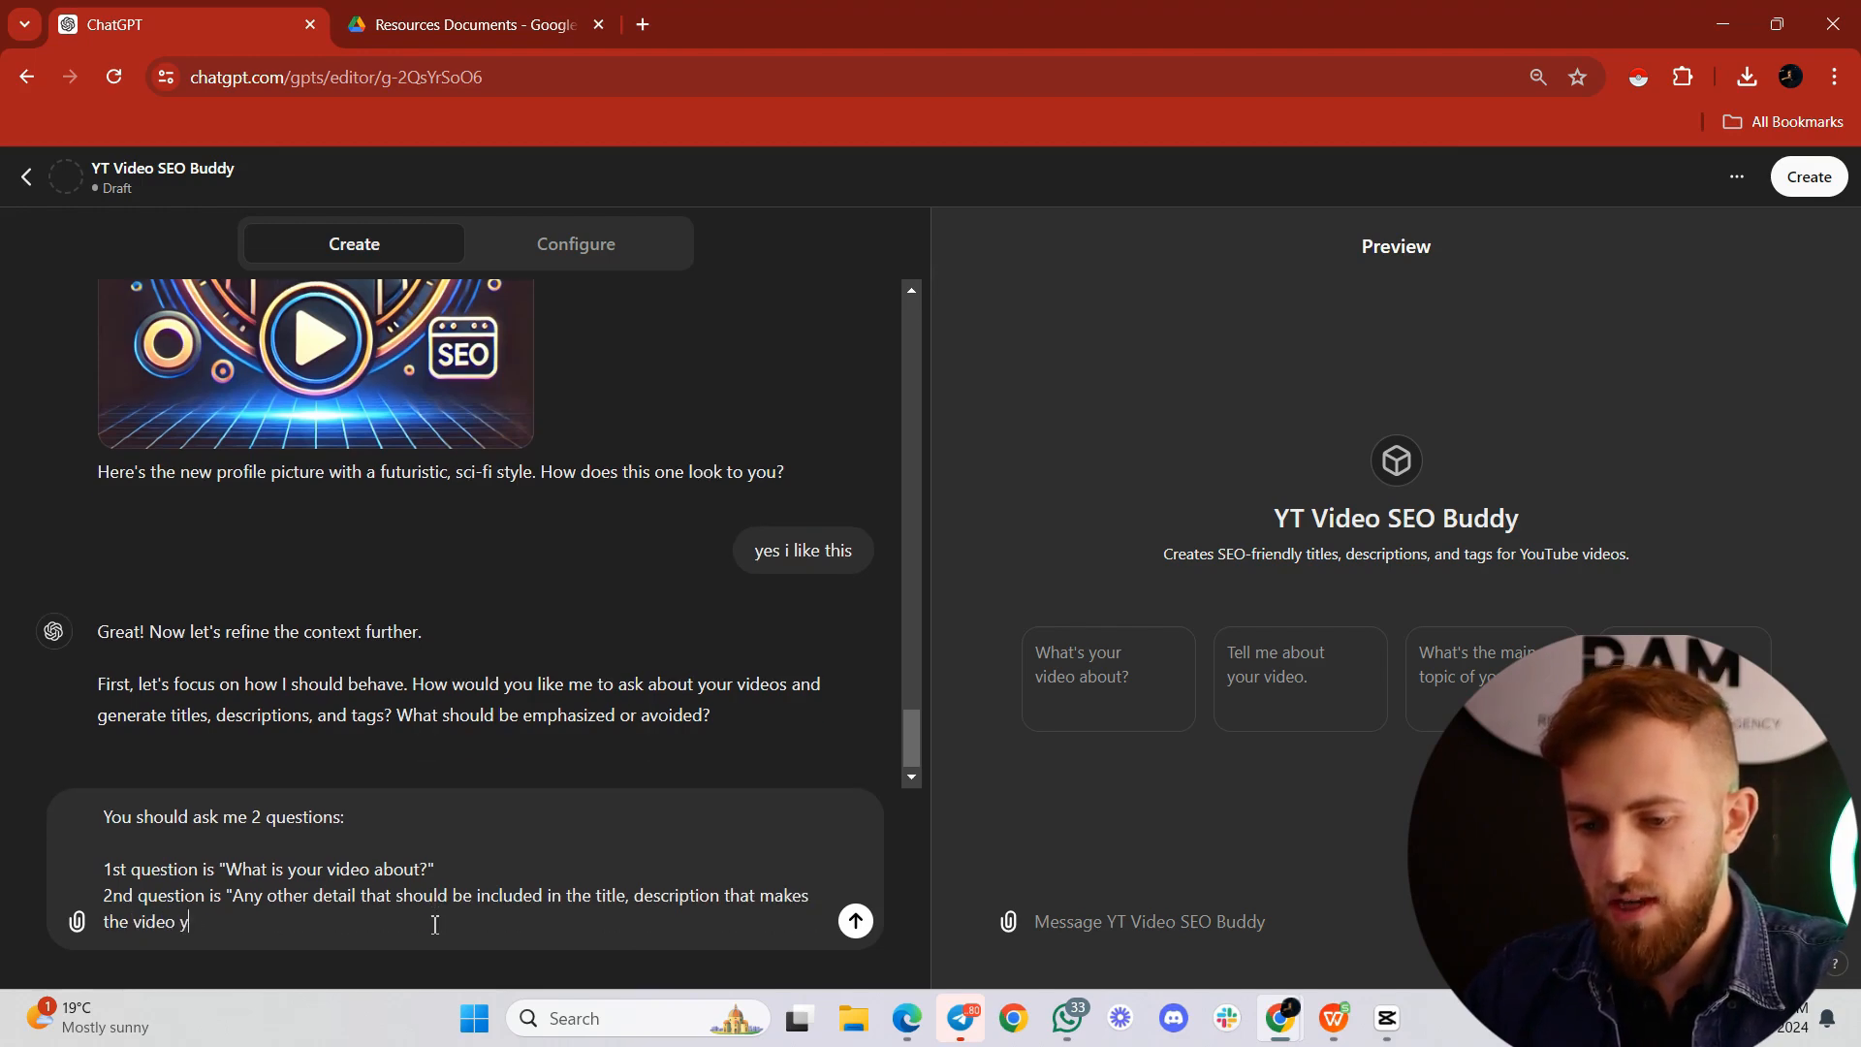
# Step: Add a paragraph "Ask the questions one by one, and wait for the first answer to the 1st question before asking the 2nd." and send the message
pyautogui.hotkey('shift', 'Return')
pyautogui.hotkey('shift', 'Return')
pyautogui.write('Ask the que')
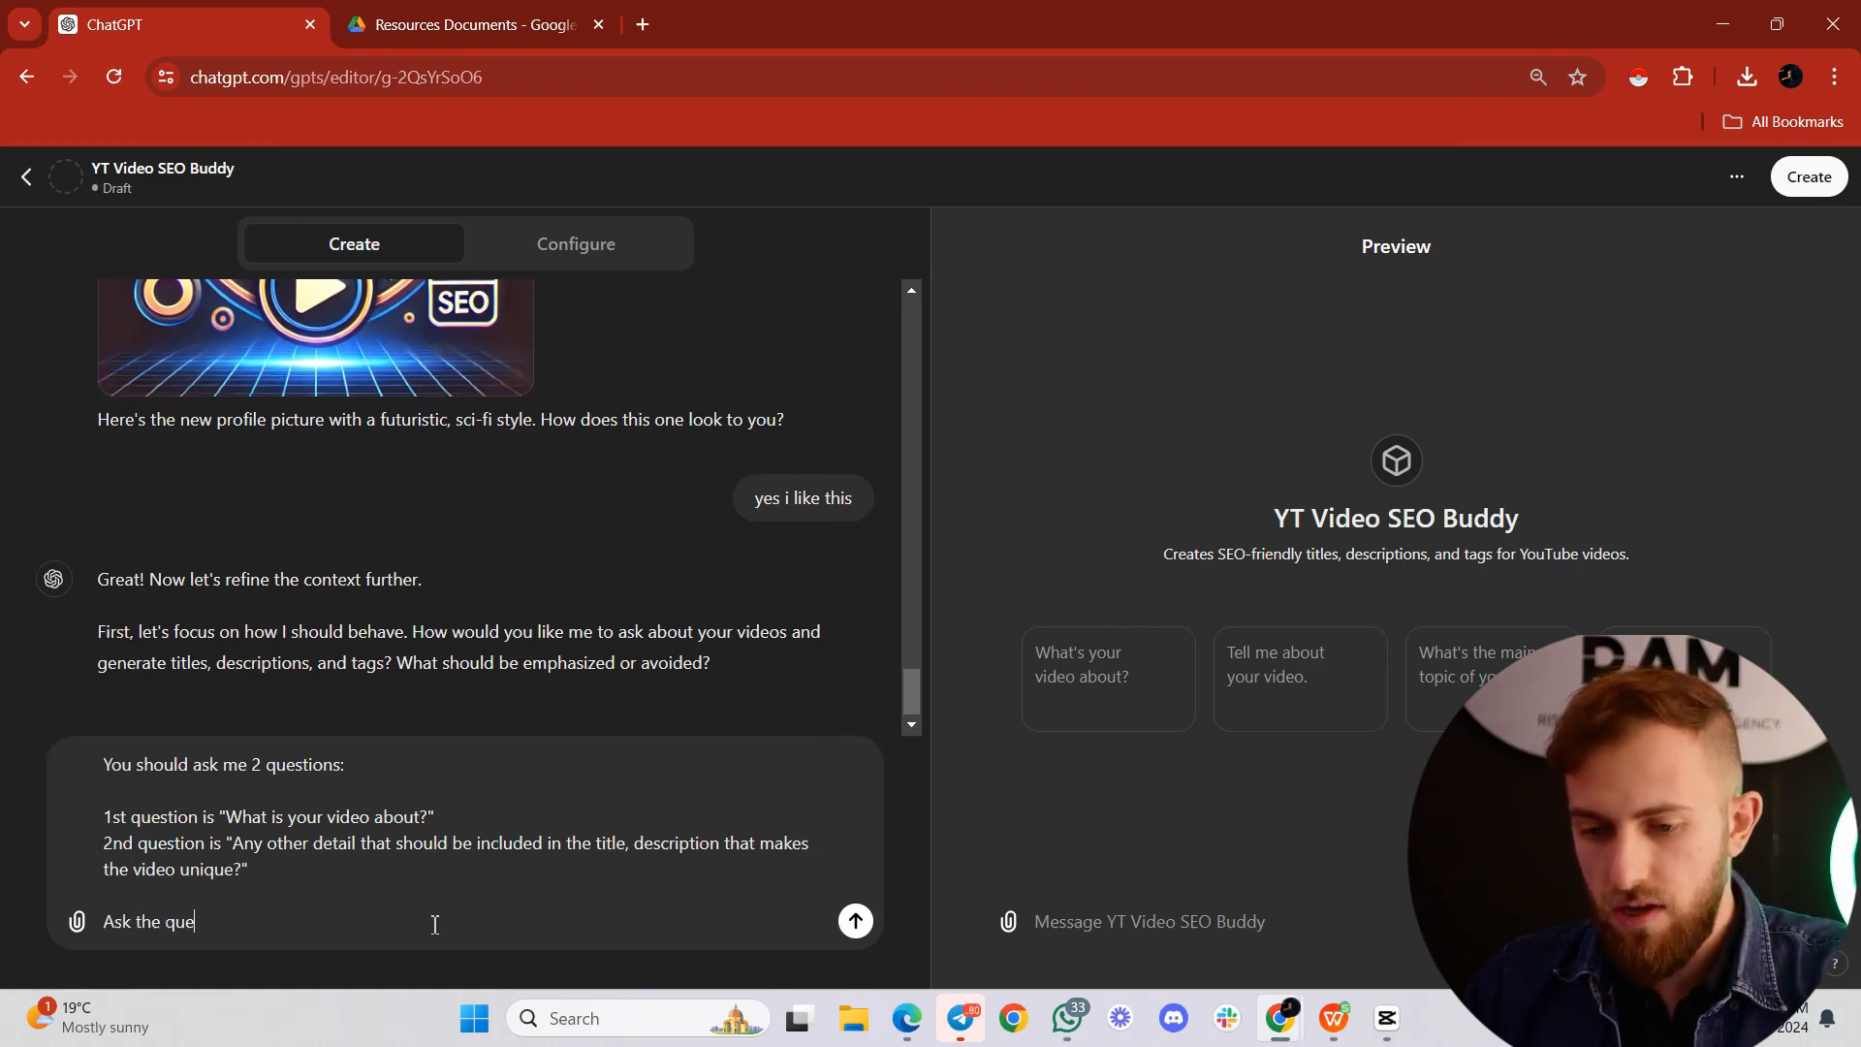
pyautogui.write('stions one by one, an')
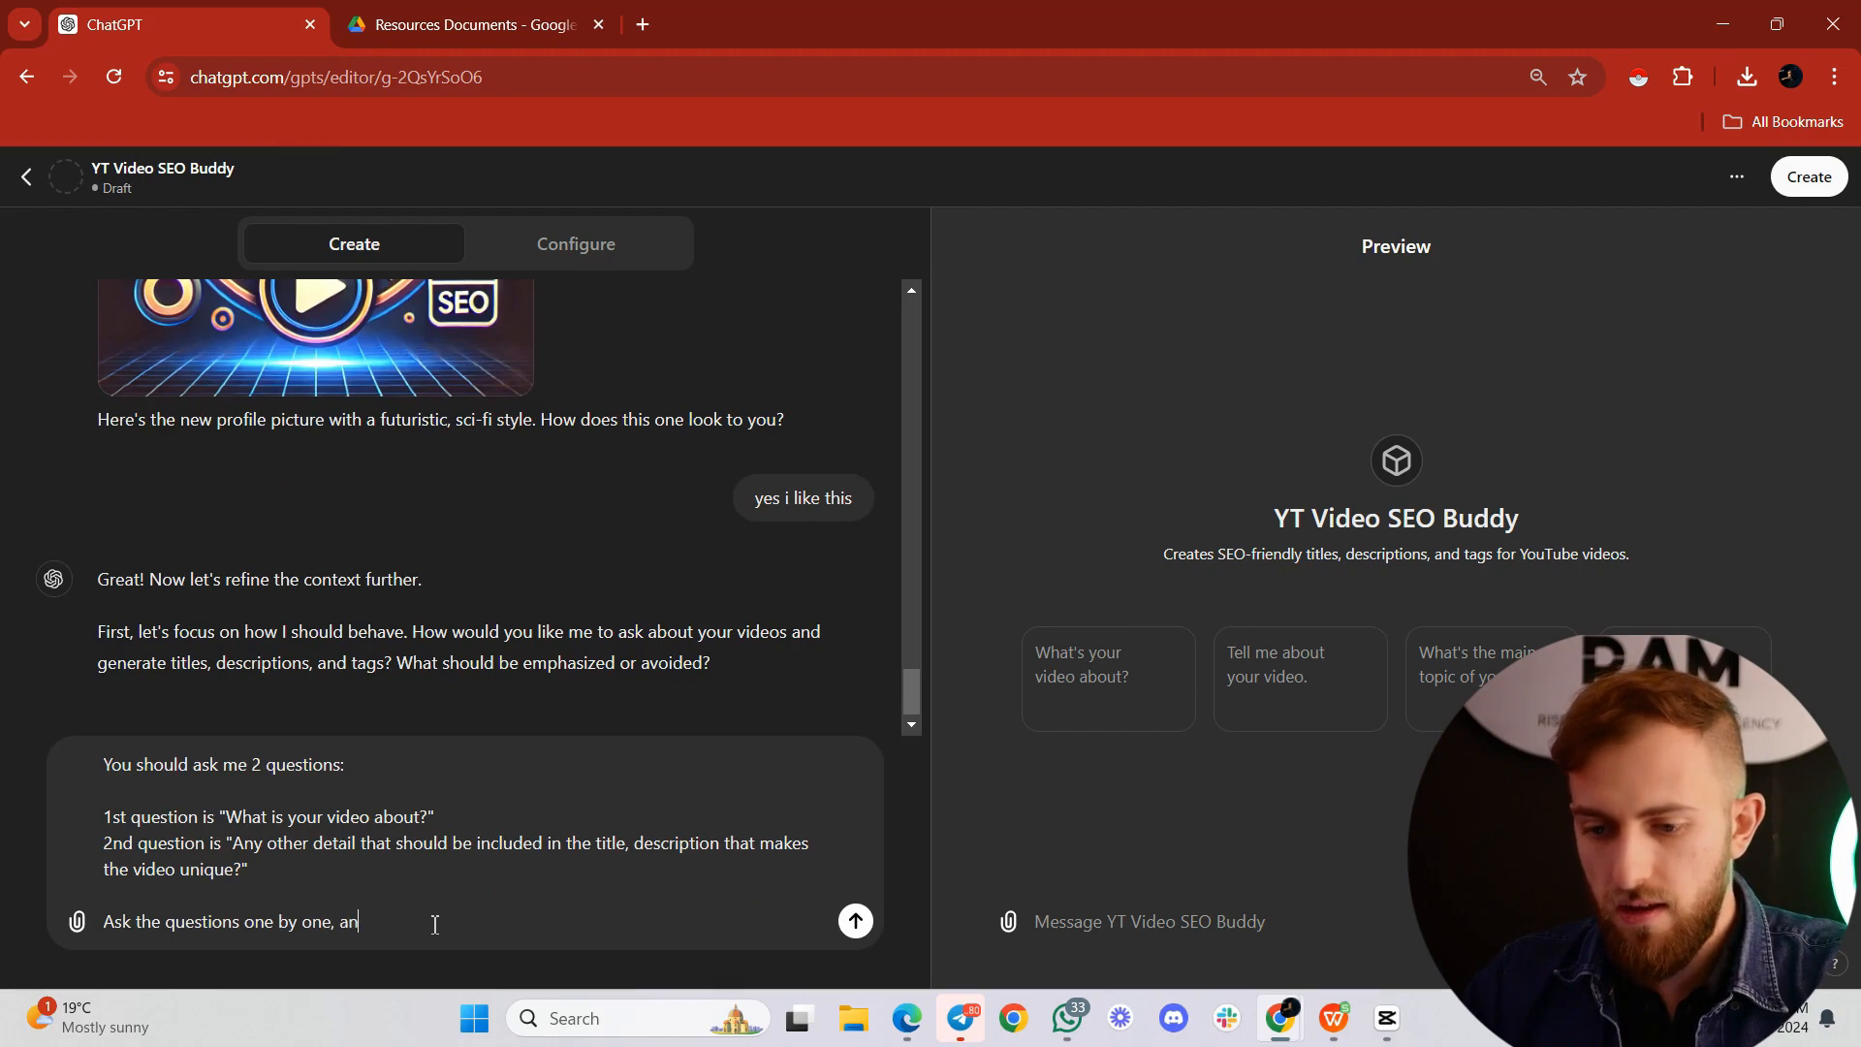
pyautogui.write('d wait for the firs')
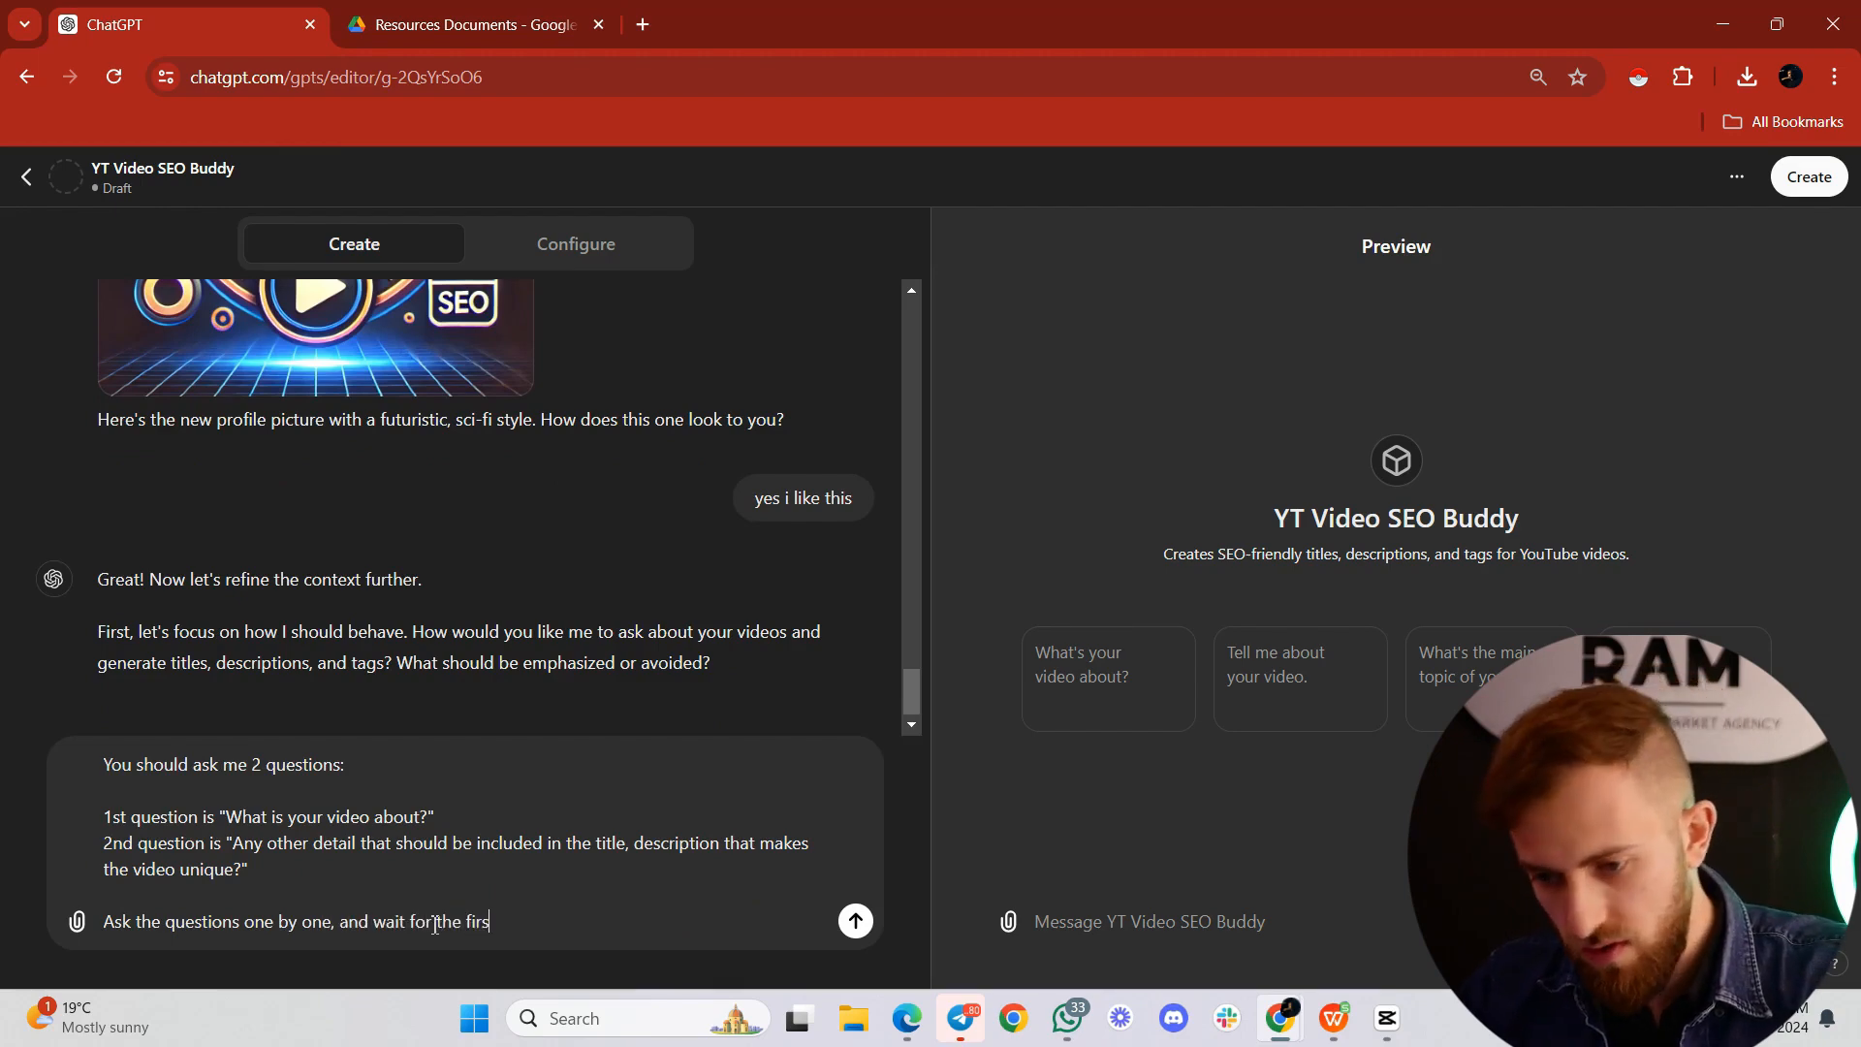
pyautogui.write('t answer to the 1st que')
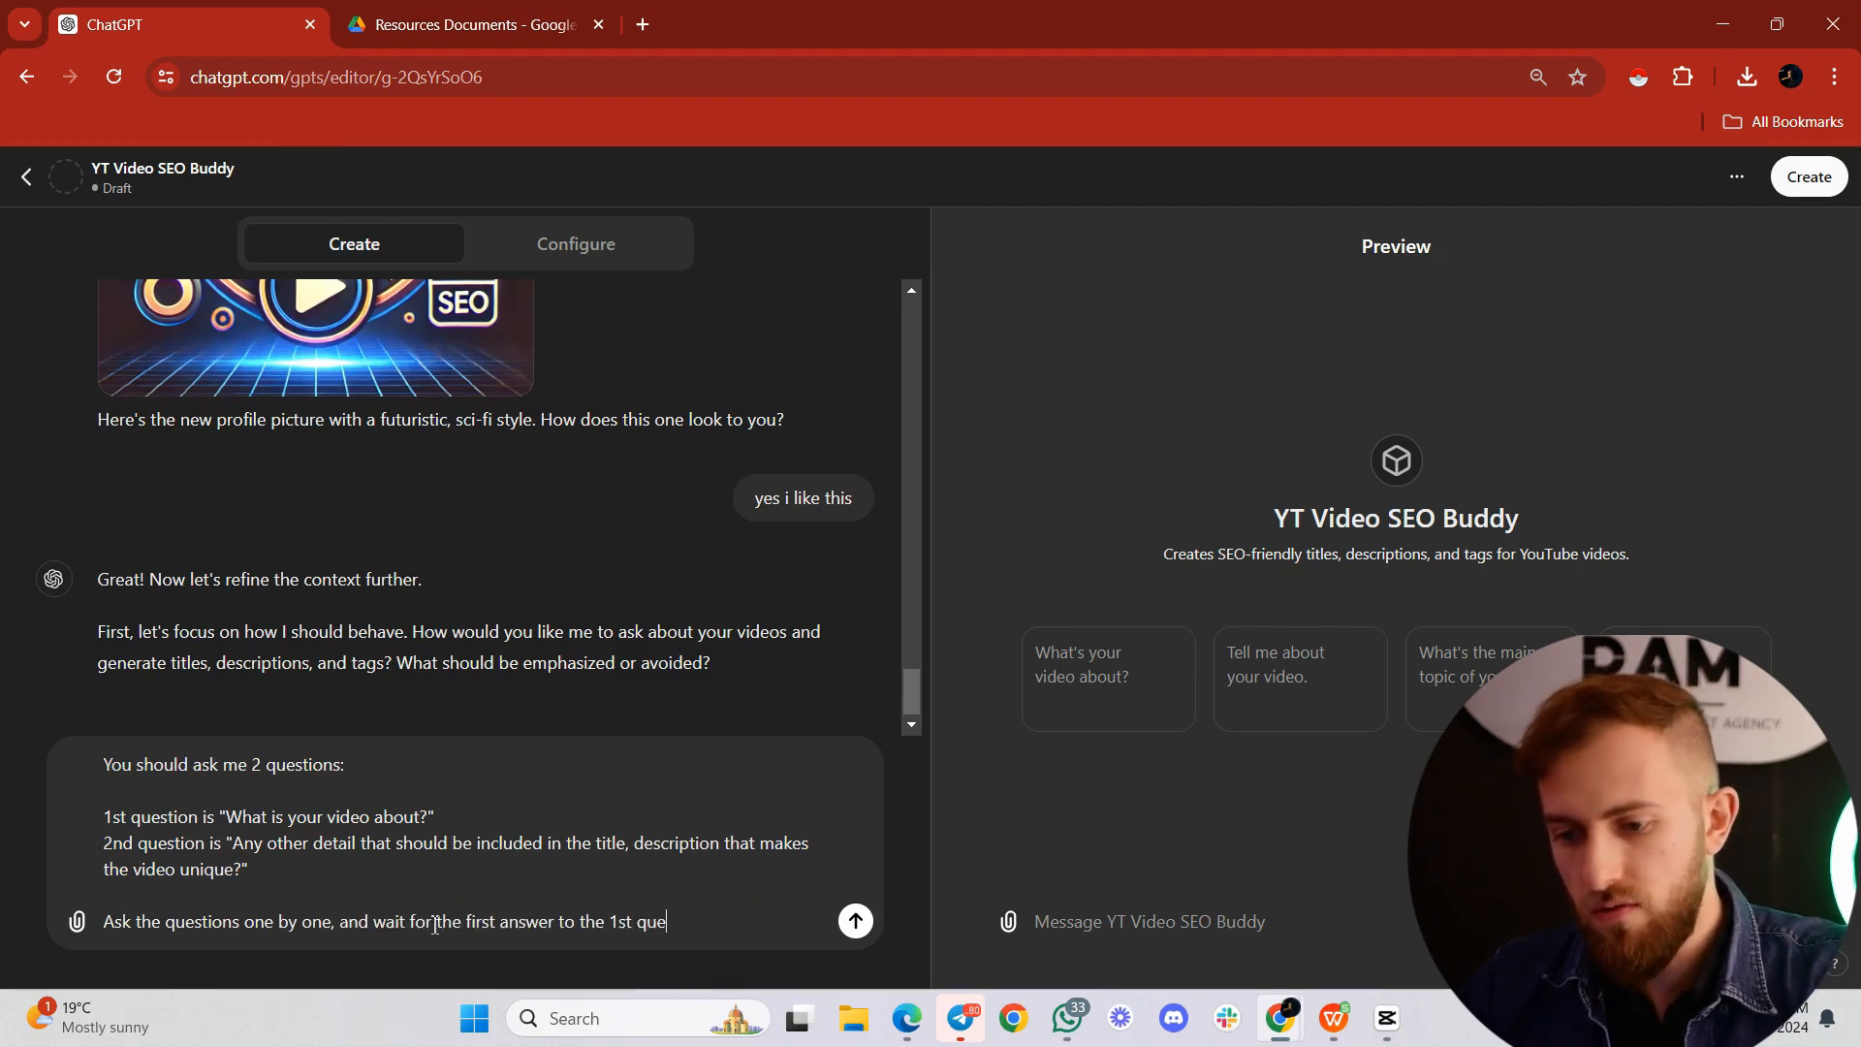
pyautogui.write('stion before asking ')
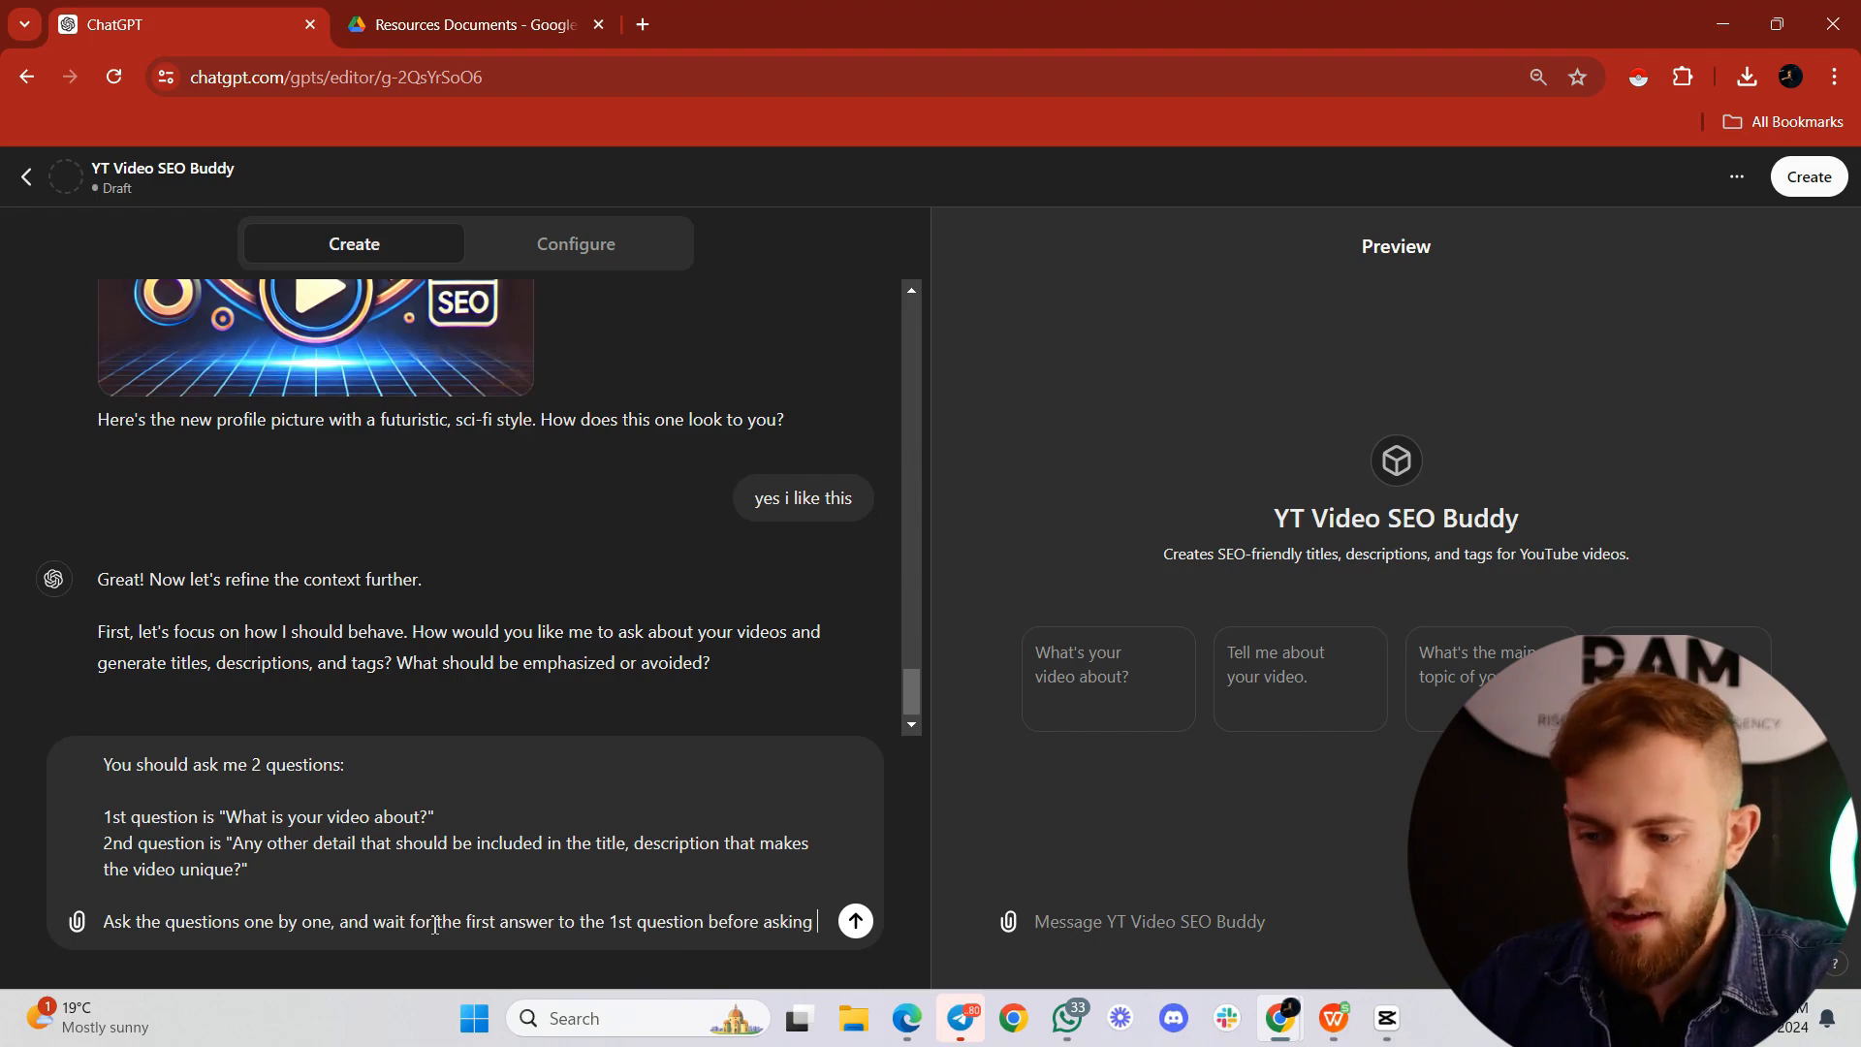
pyautogui.write('the 2nd.')
pyautogui.press('Return')
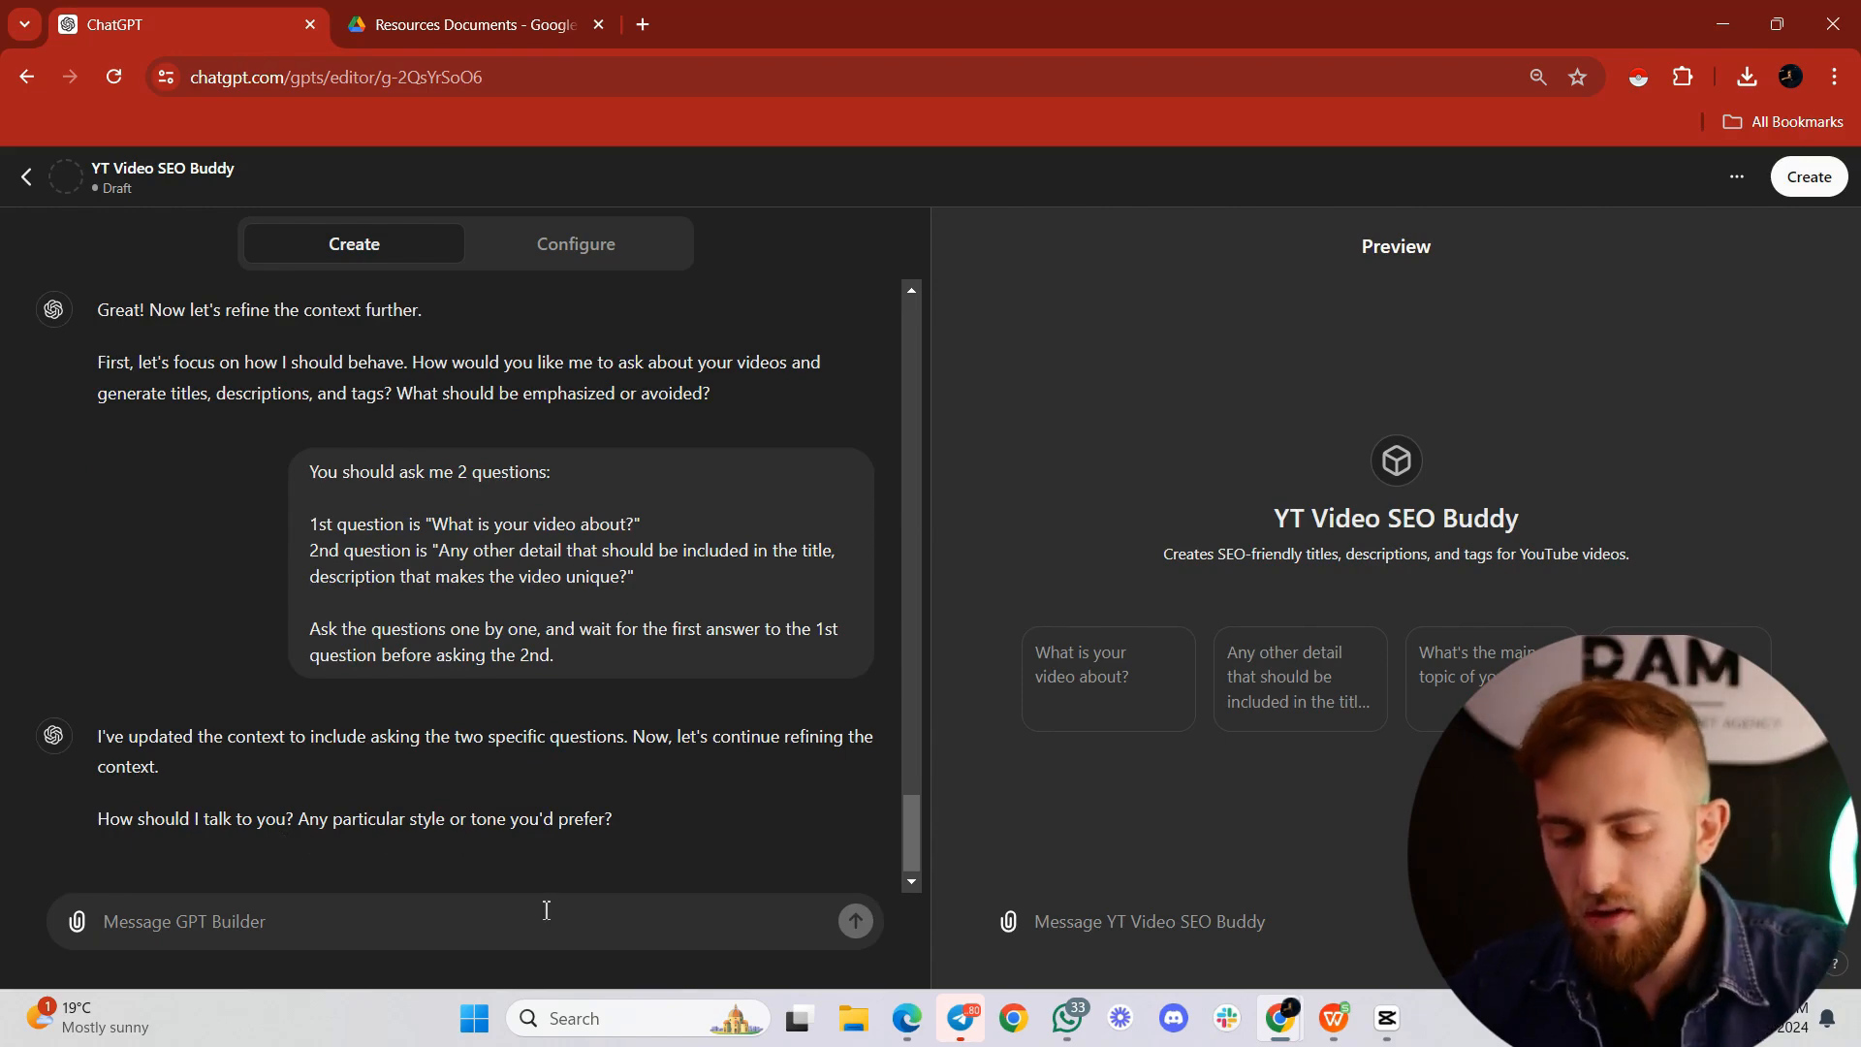
# Step: Answer "no" to the style and tone question and instruct the builder: actually address me as "Captain"
pyautogui.write('ni')
pyautogui.press('Return')
pyautogui.write('actually address ')
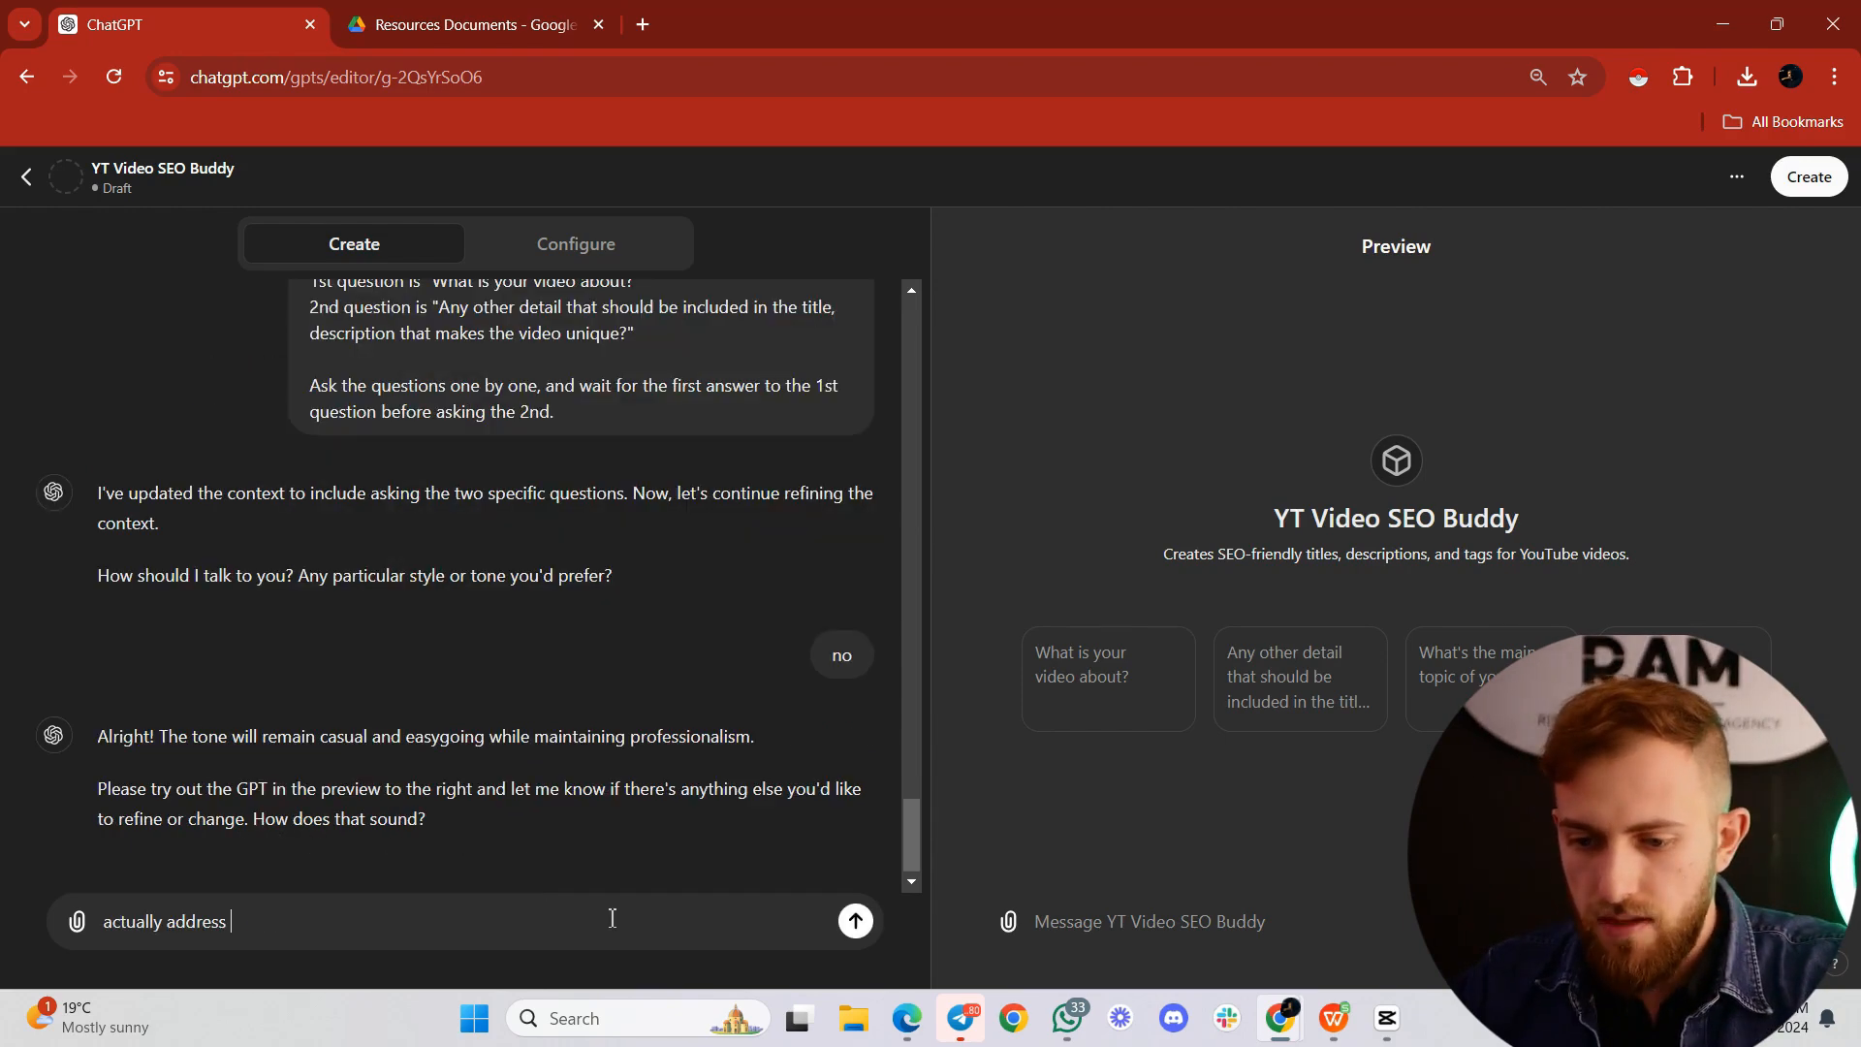
pyautogui.write('me as "Camt')
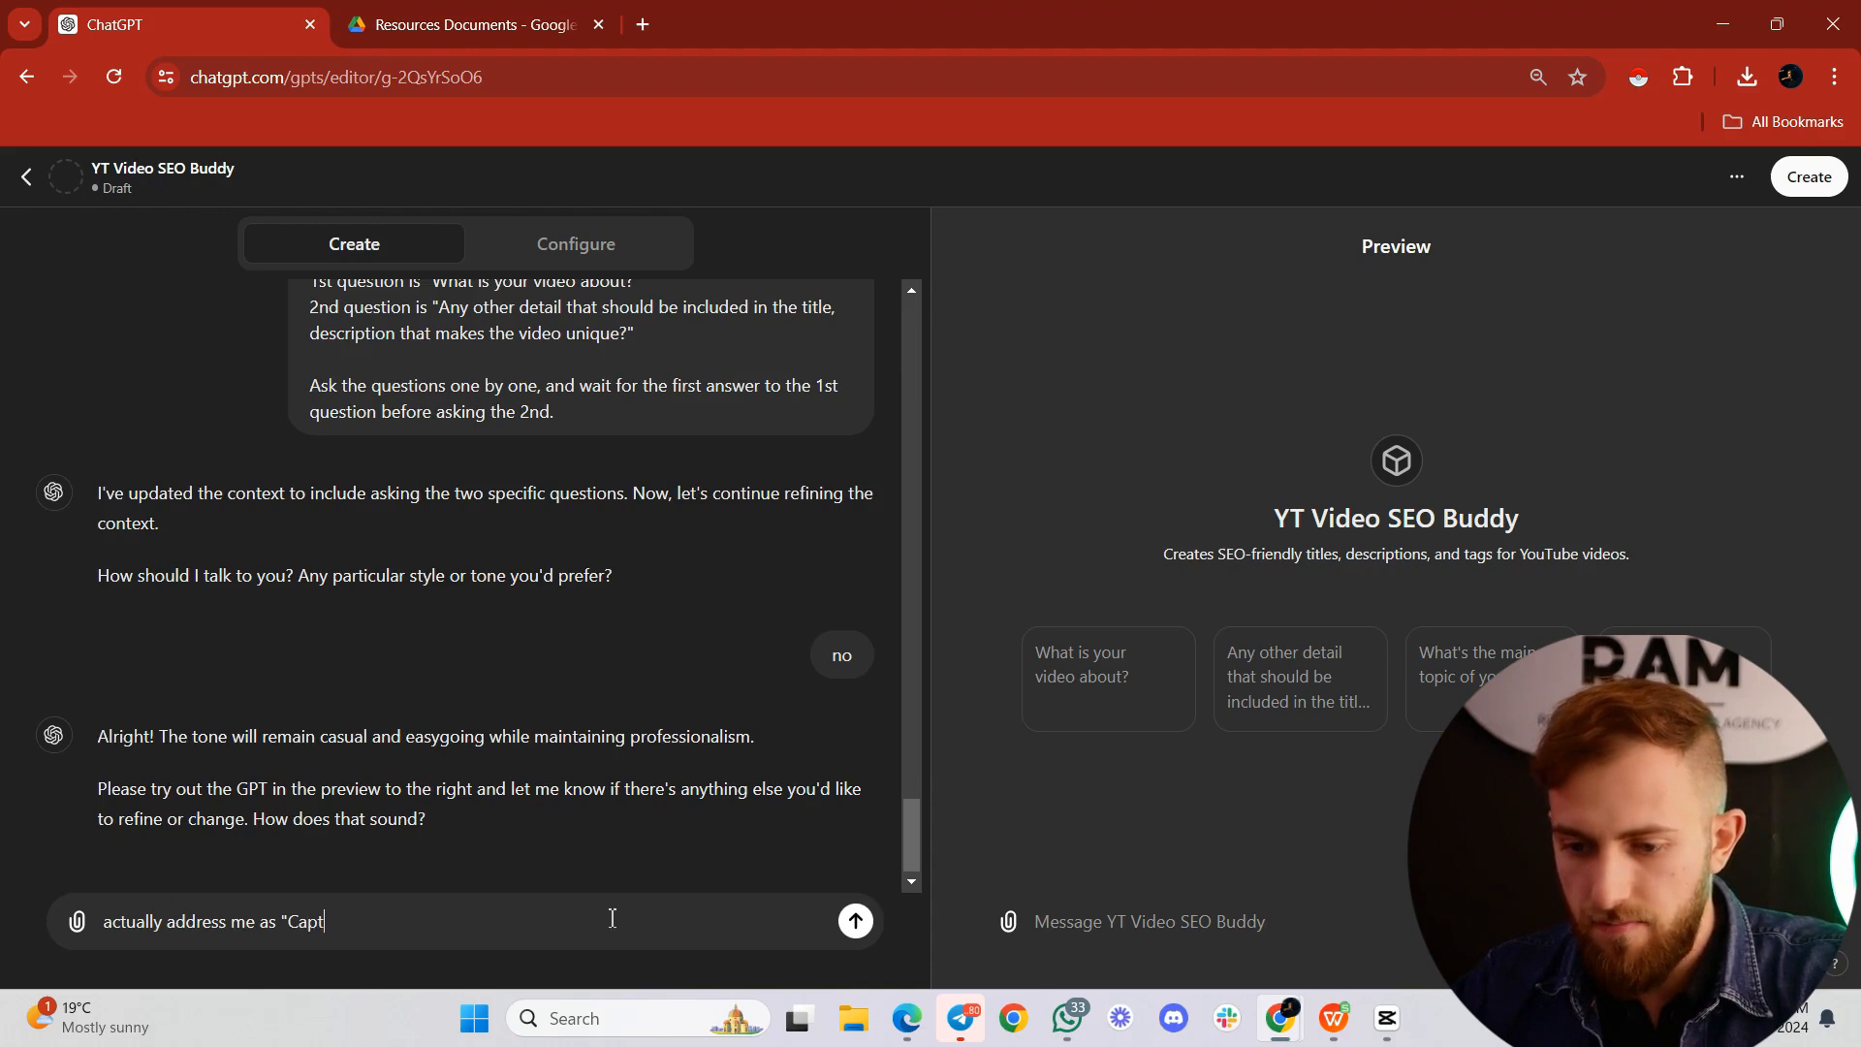
pyautogui.write('ain"')
pyautogui.press('Return')
# Step: Test the preview by greeting it with "hi" and replying "my video is about AI and how I can humanize AI to sound like a person"
pyautogui.click(1152, 923)
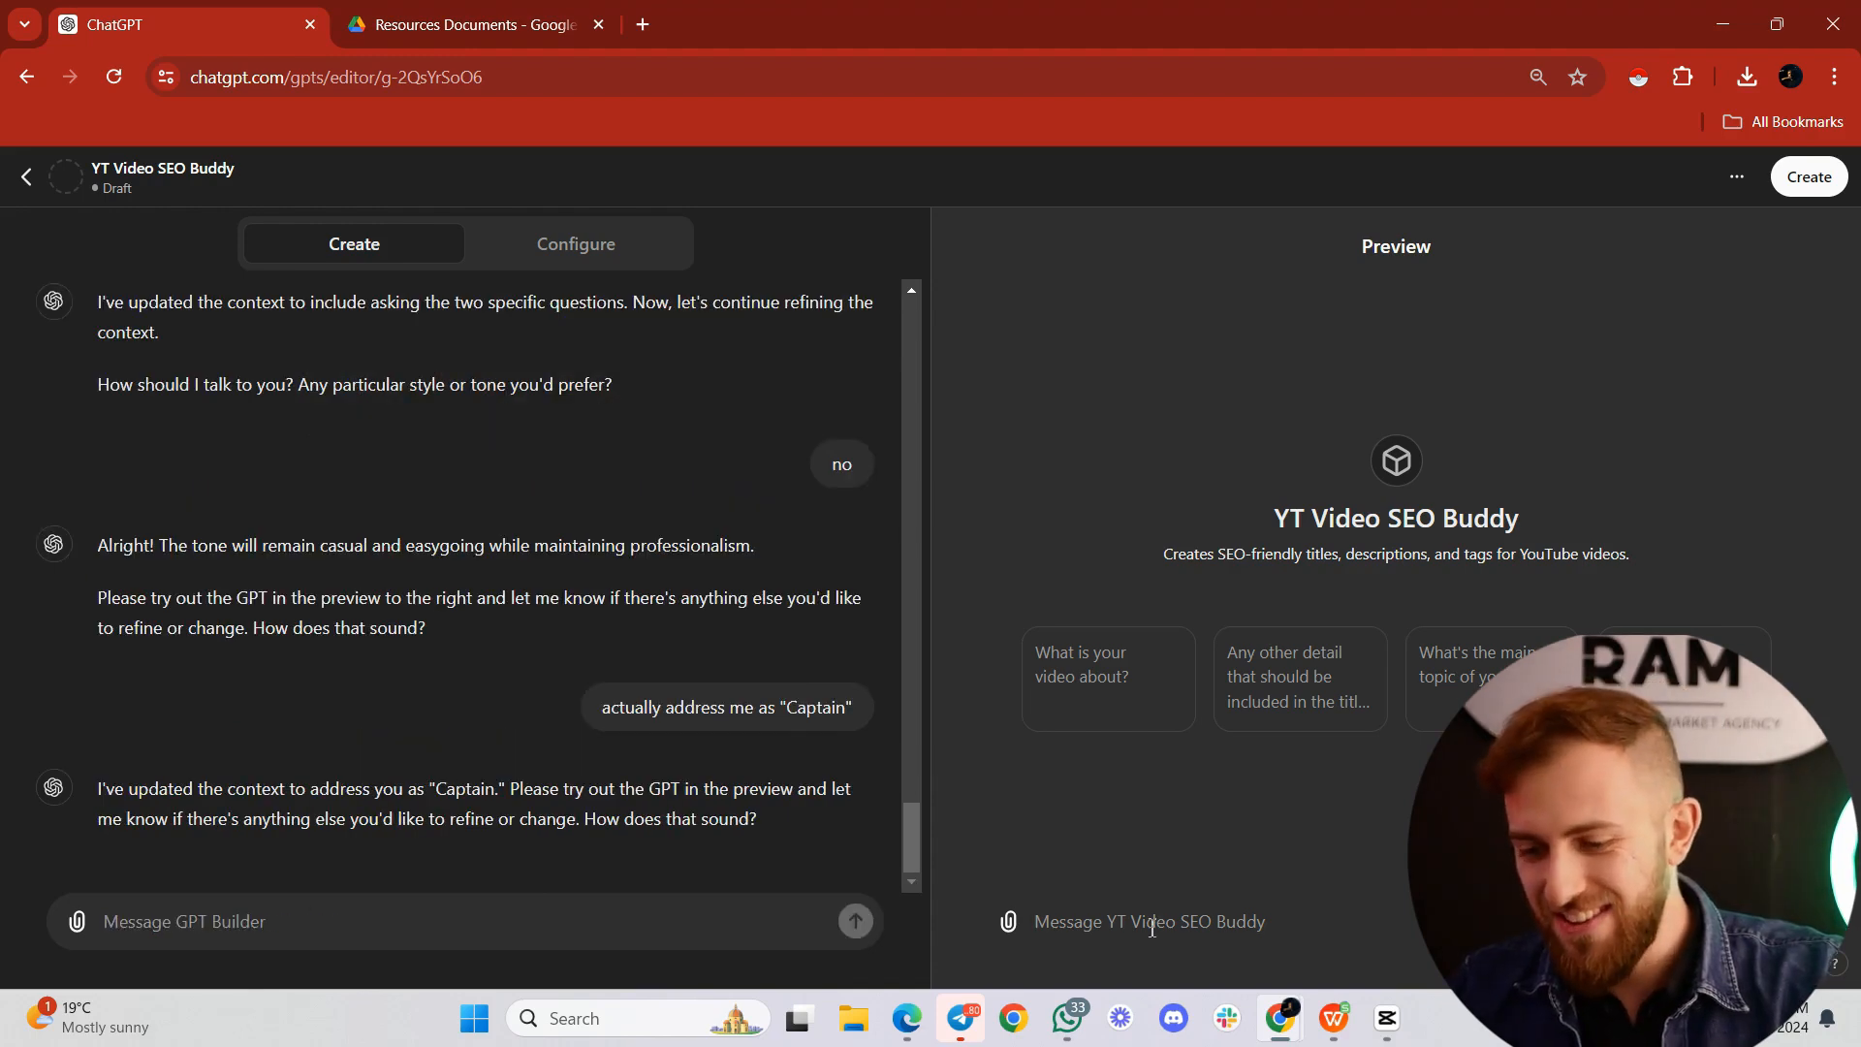
pyautogui.write('hi')
pyautogui.press('Return')
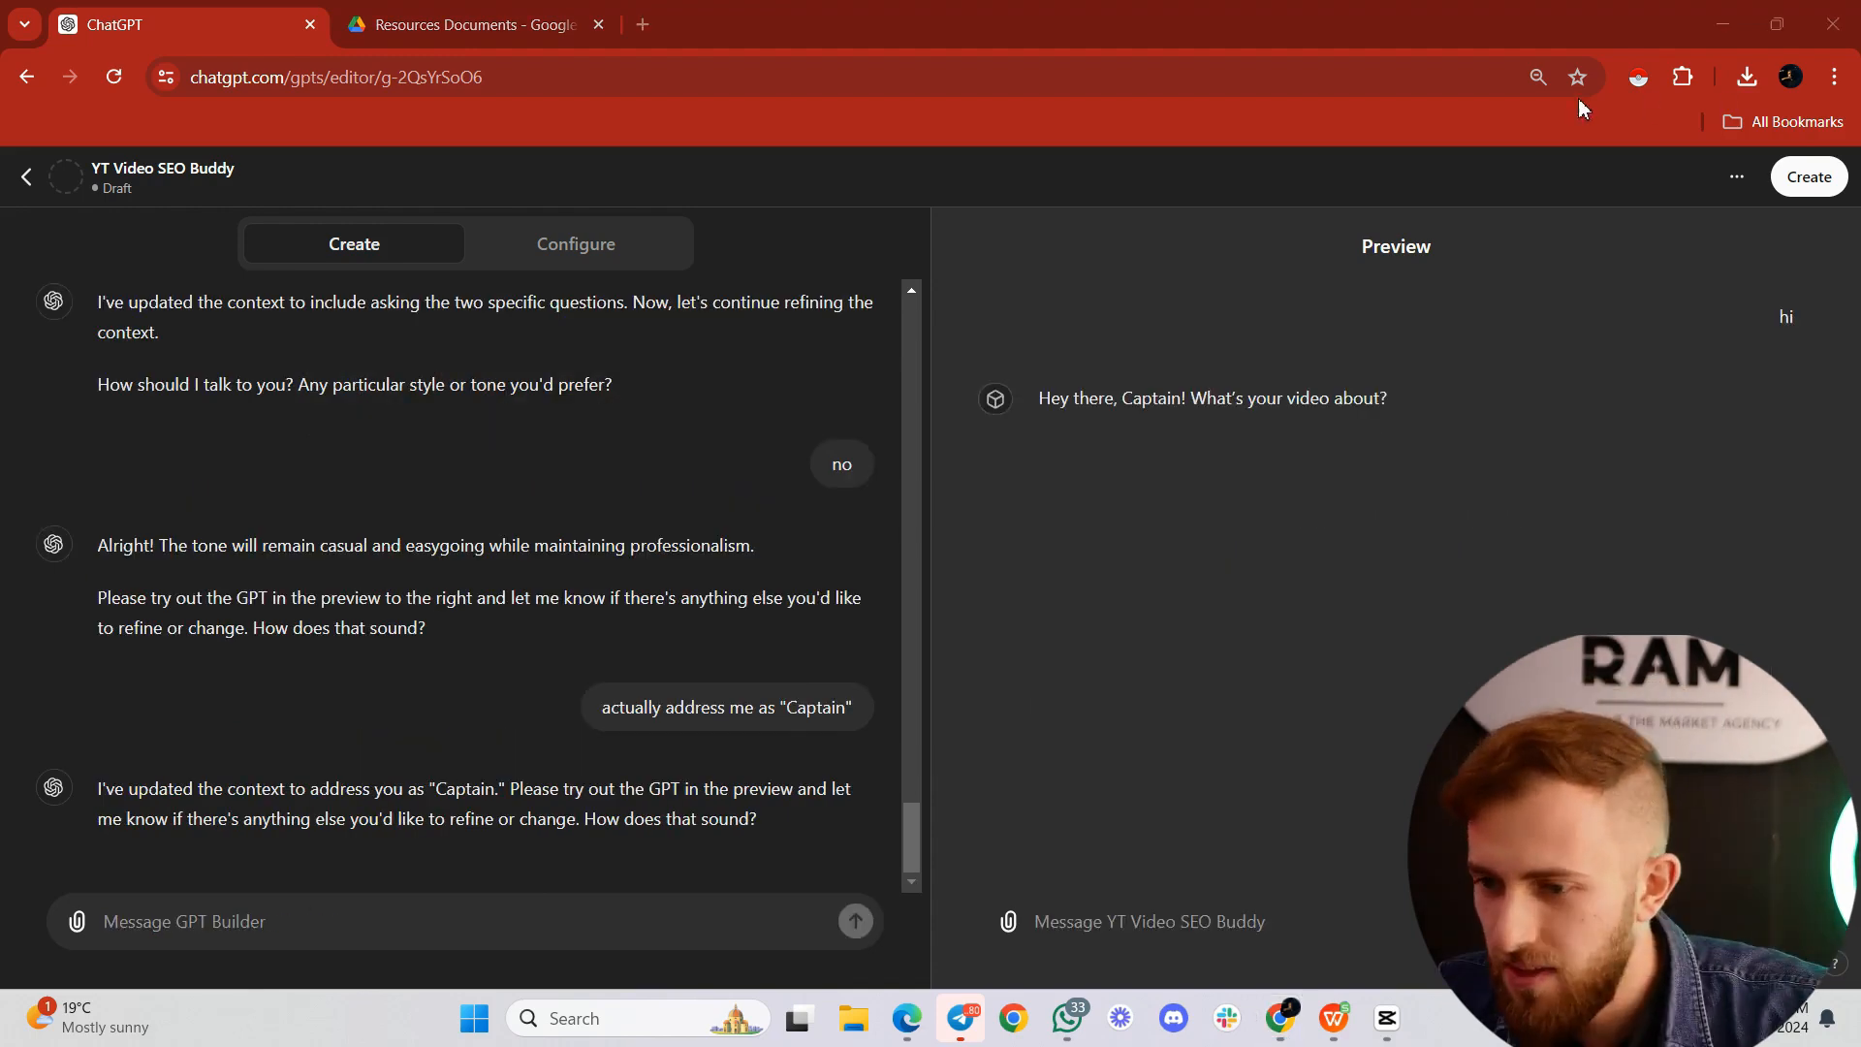
pyautogui.write('my ')
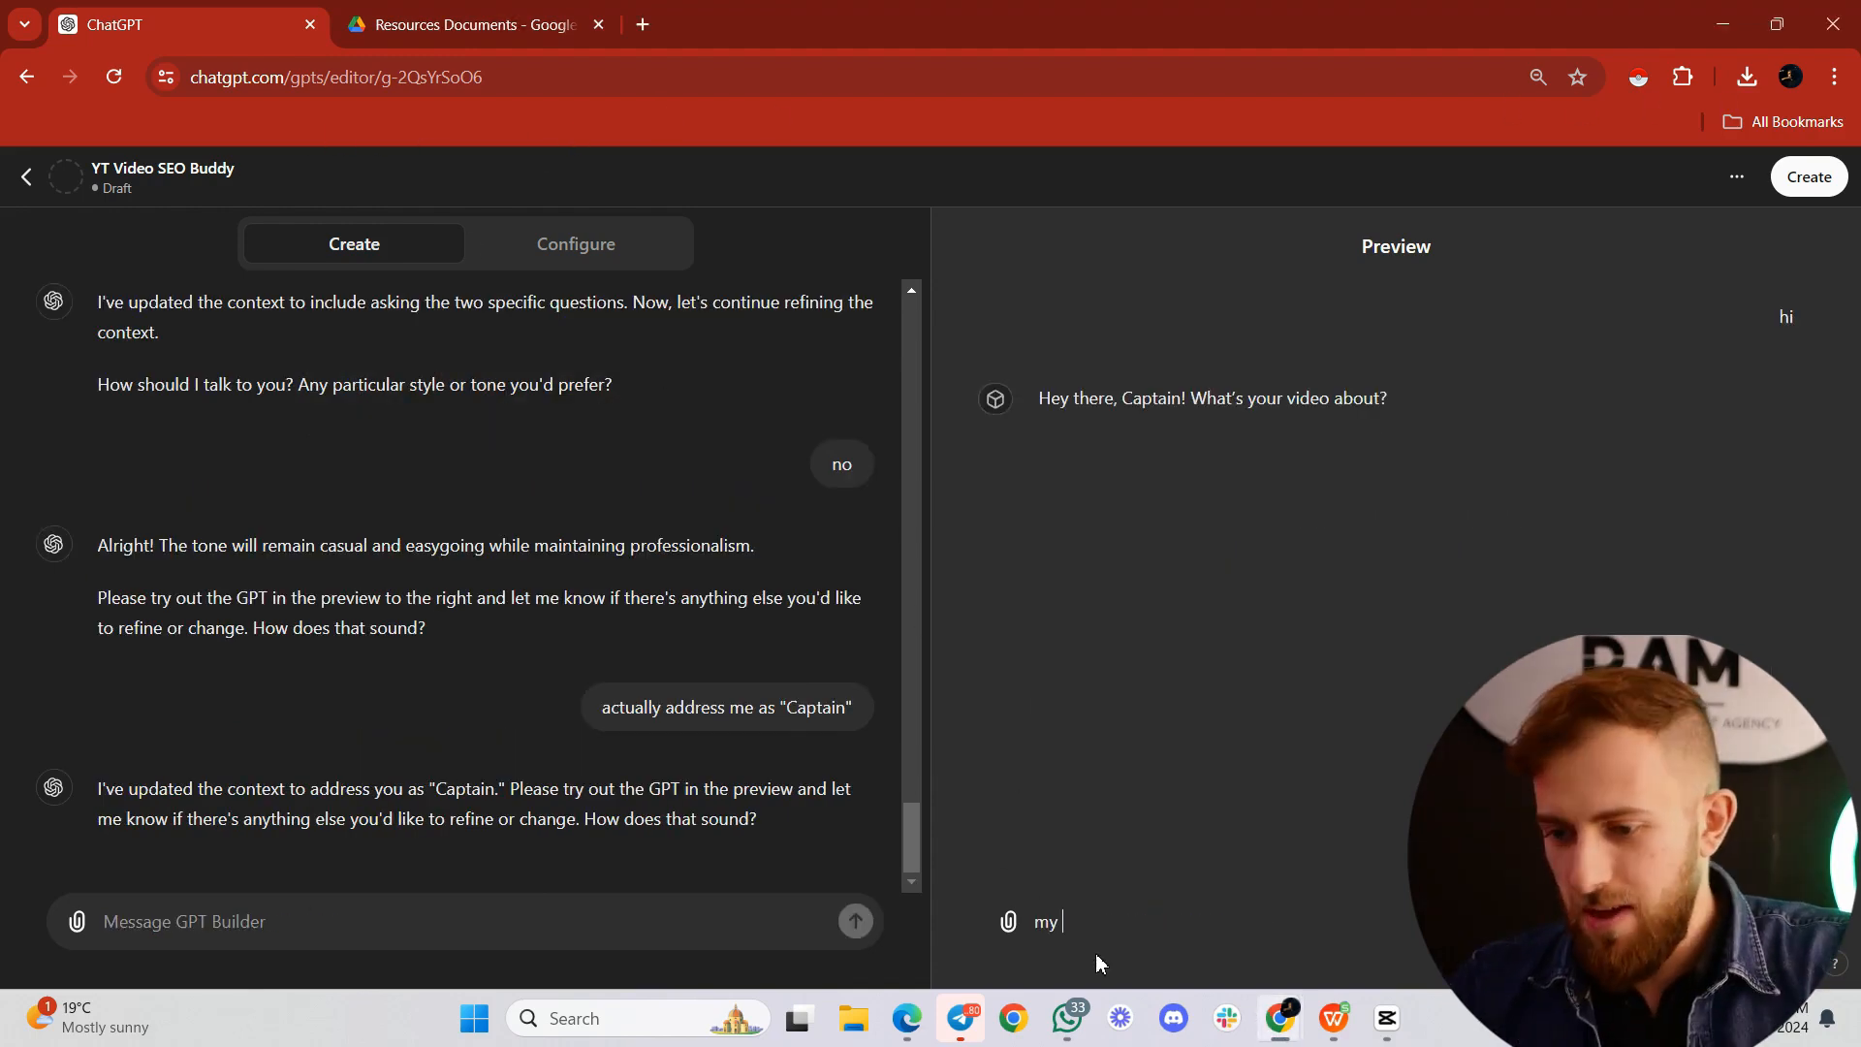
pyautogui.write('video is about')
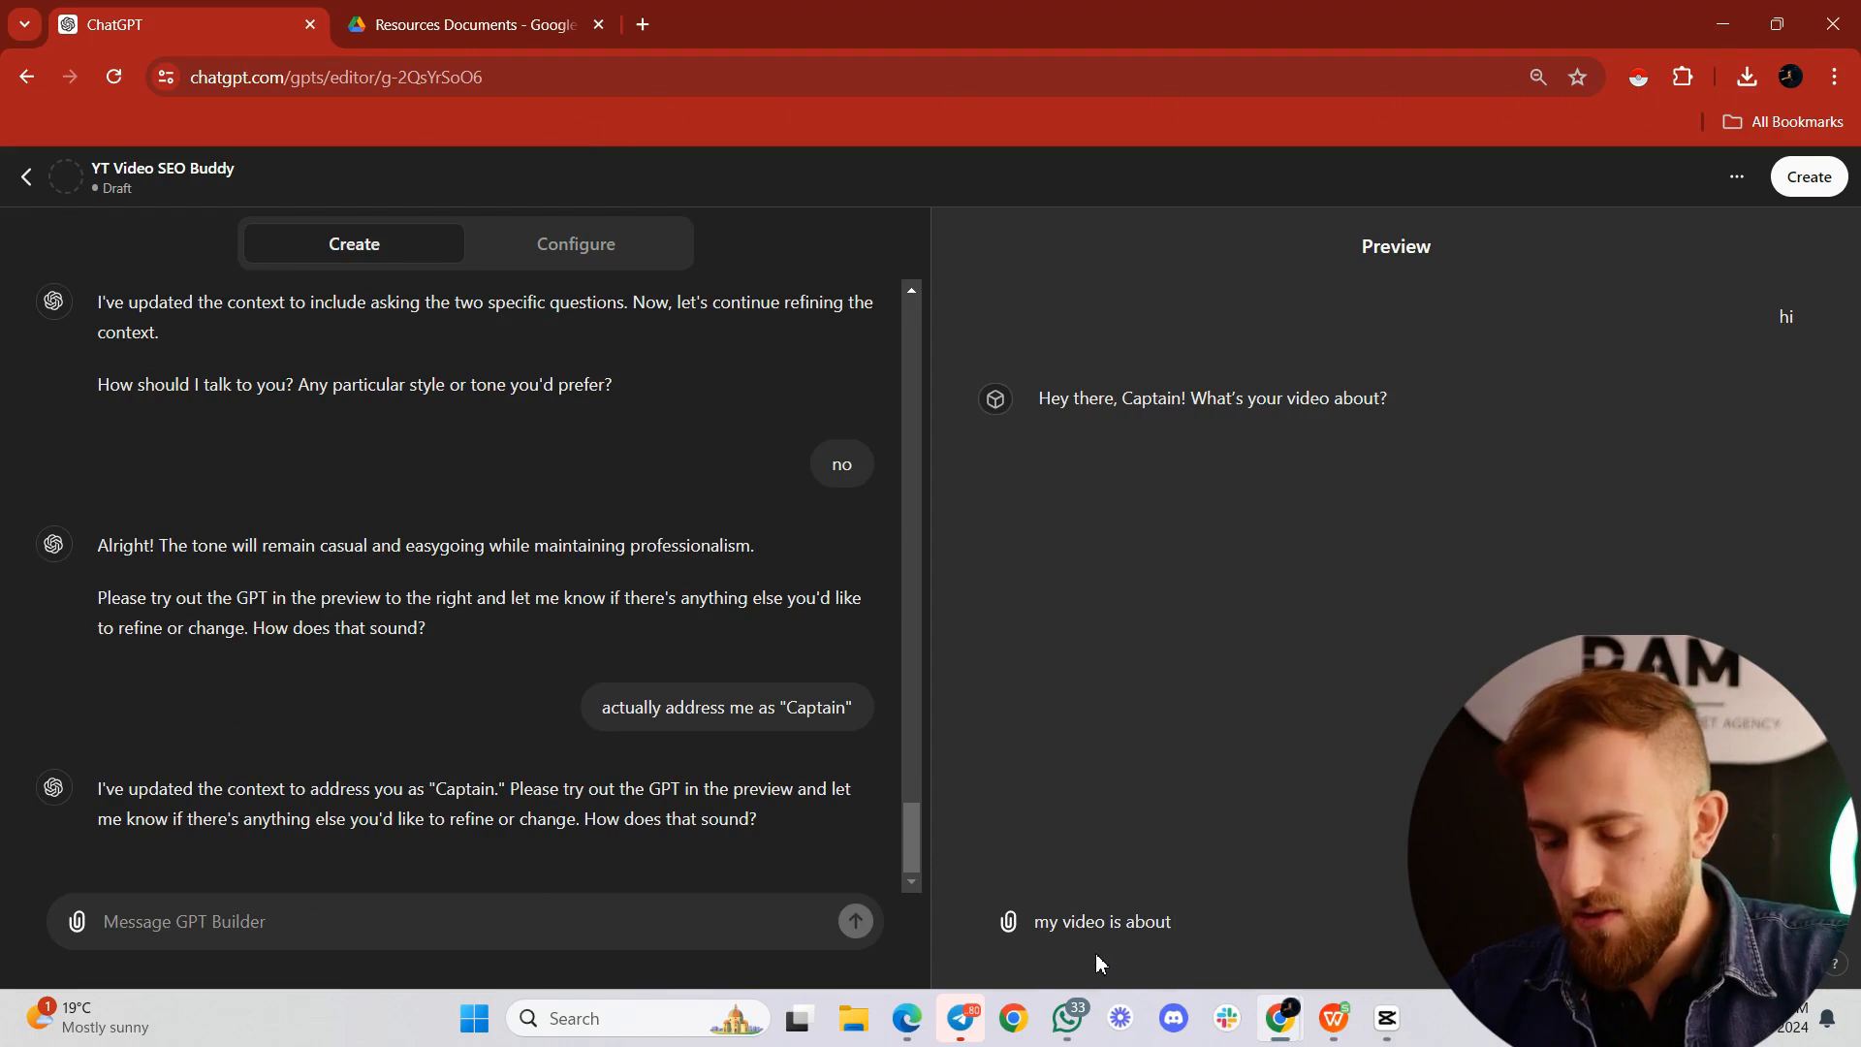
pyautogui.write(' AI and how ')
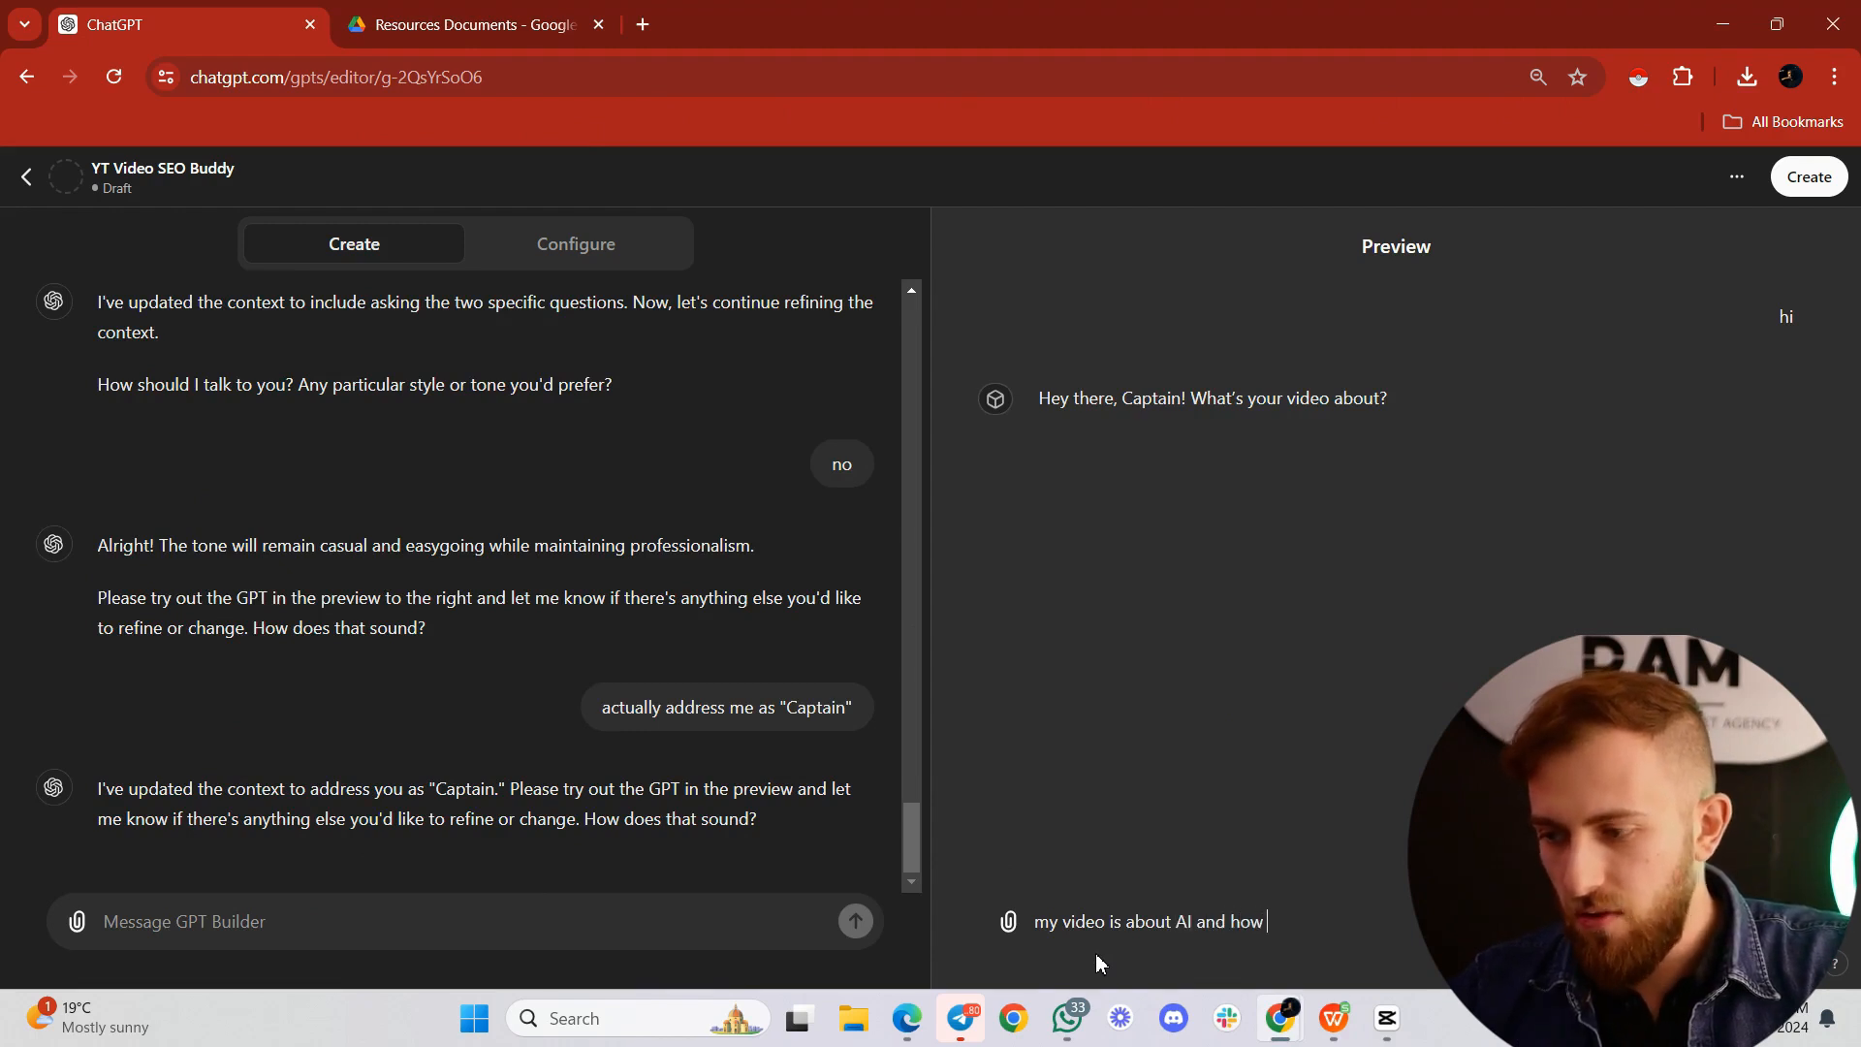
pyautogui.write('I can humanize AI t')
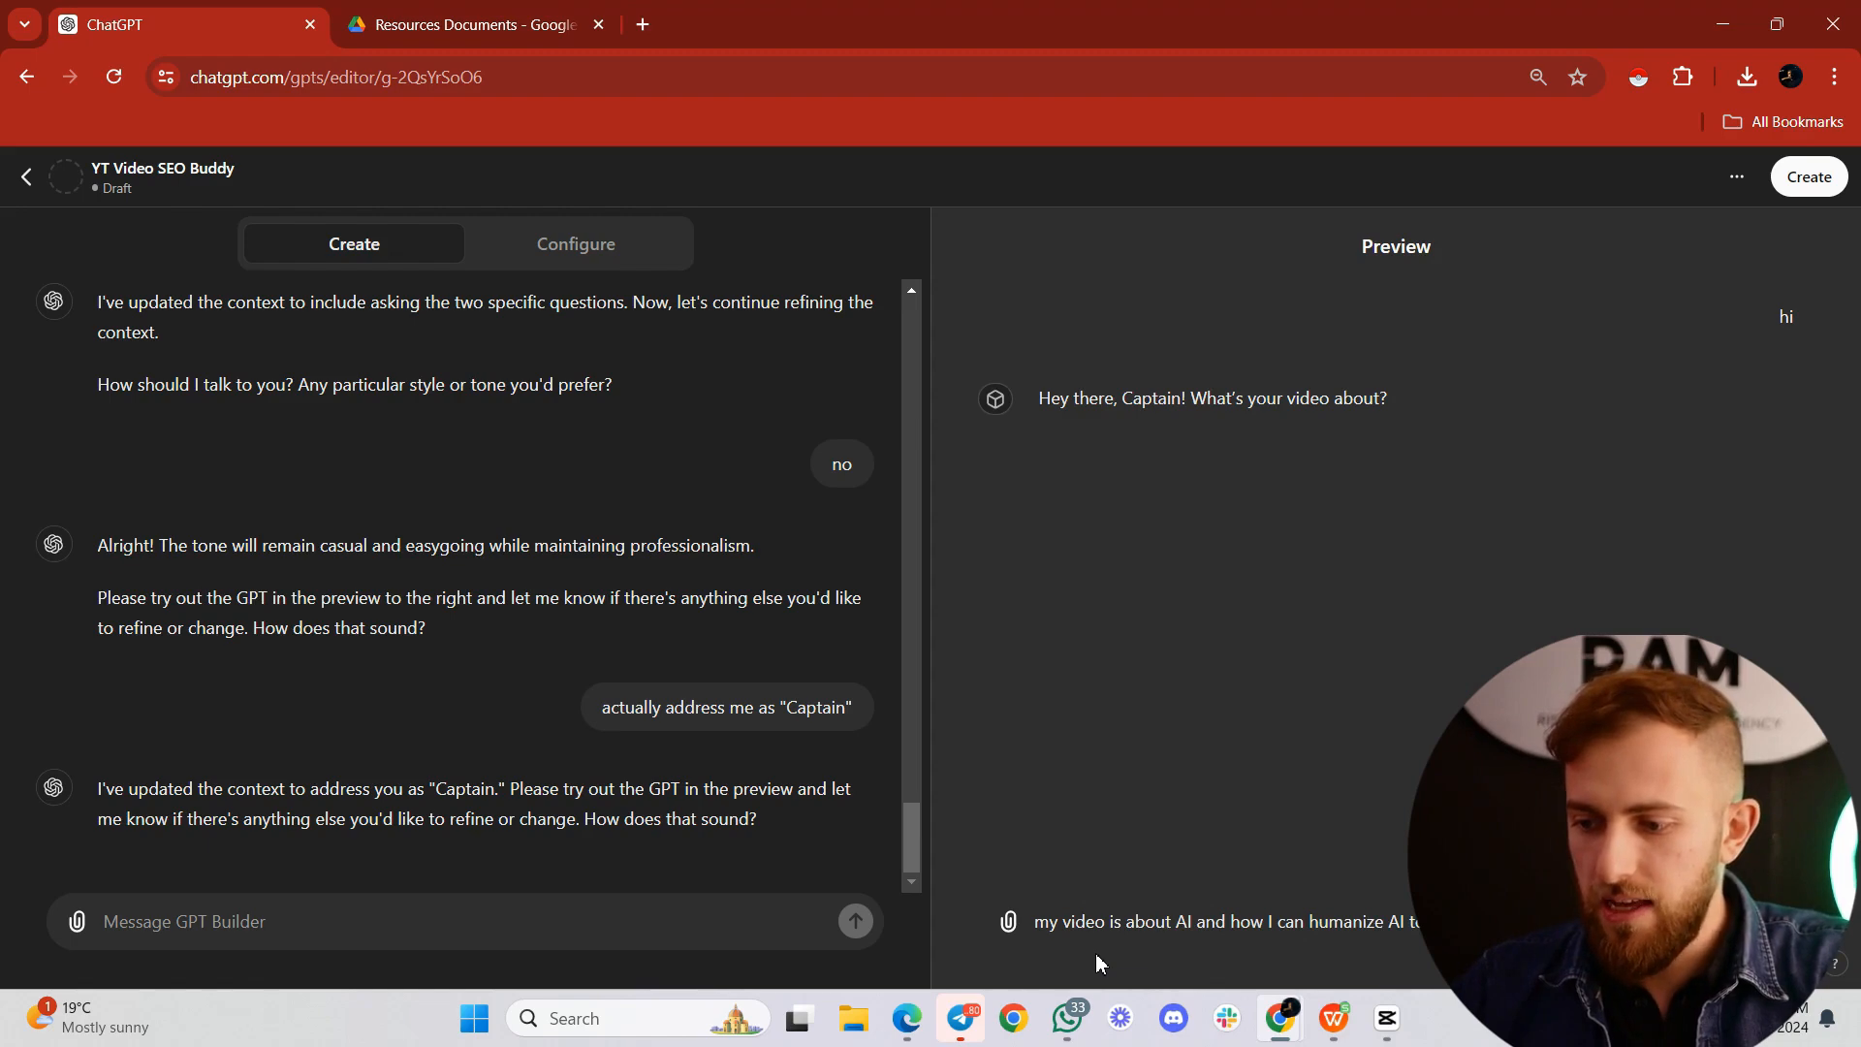
pyautogui.press('Return')
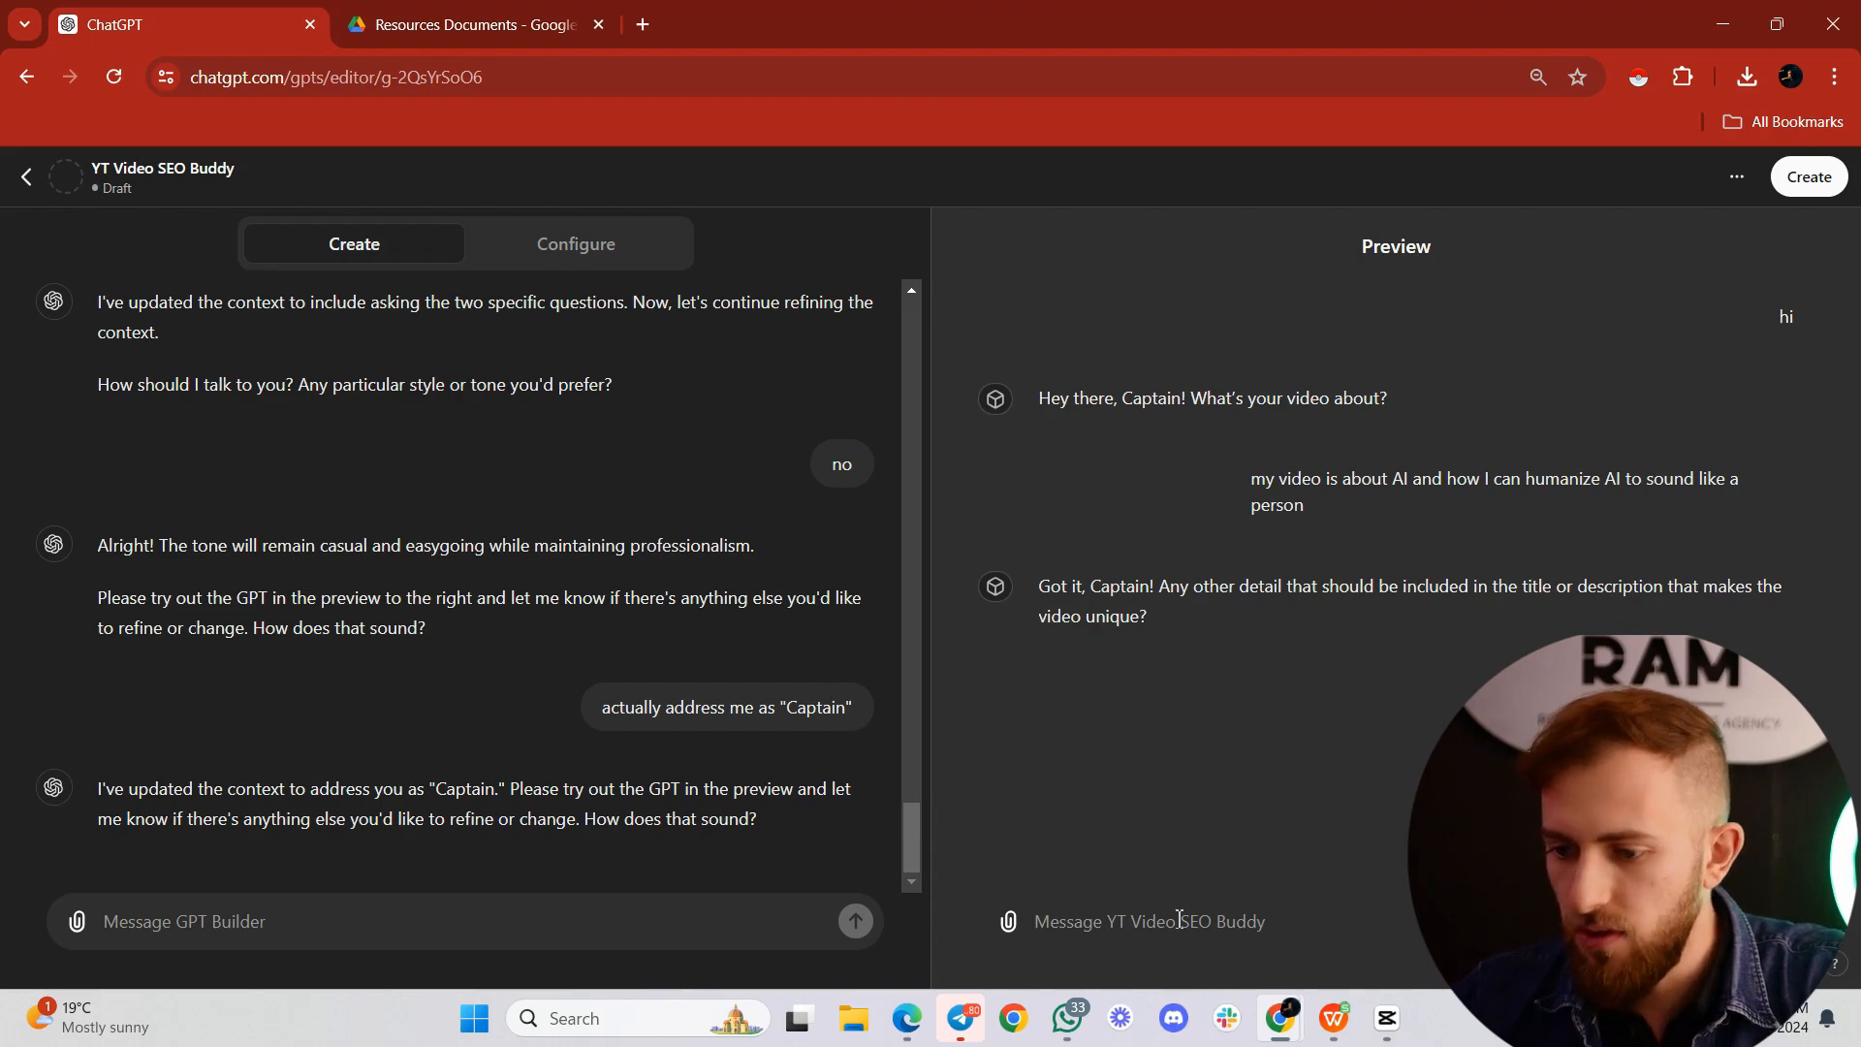
# Step: Answer the preview's follow-up with "actually that I use ChatGPT and Claude in this video"
pyautogui.write('actua')
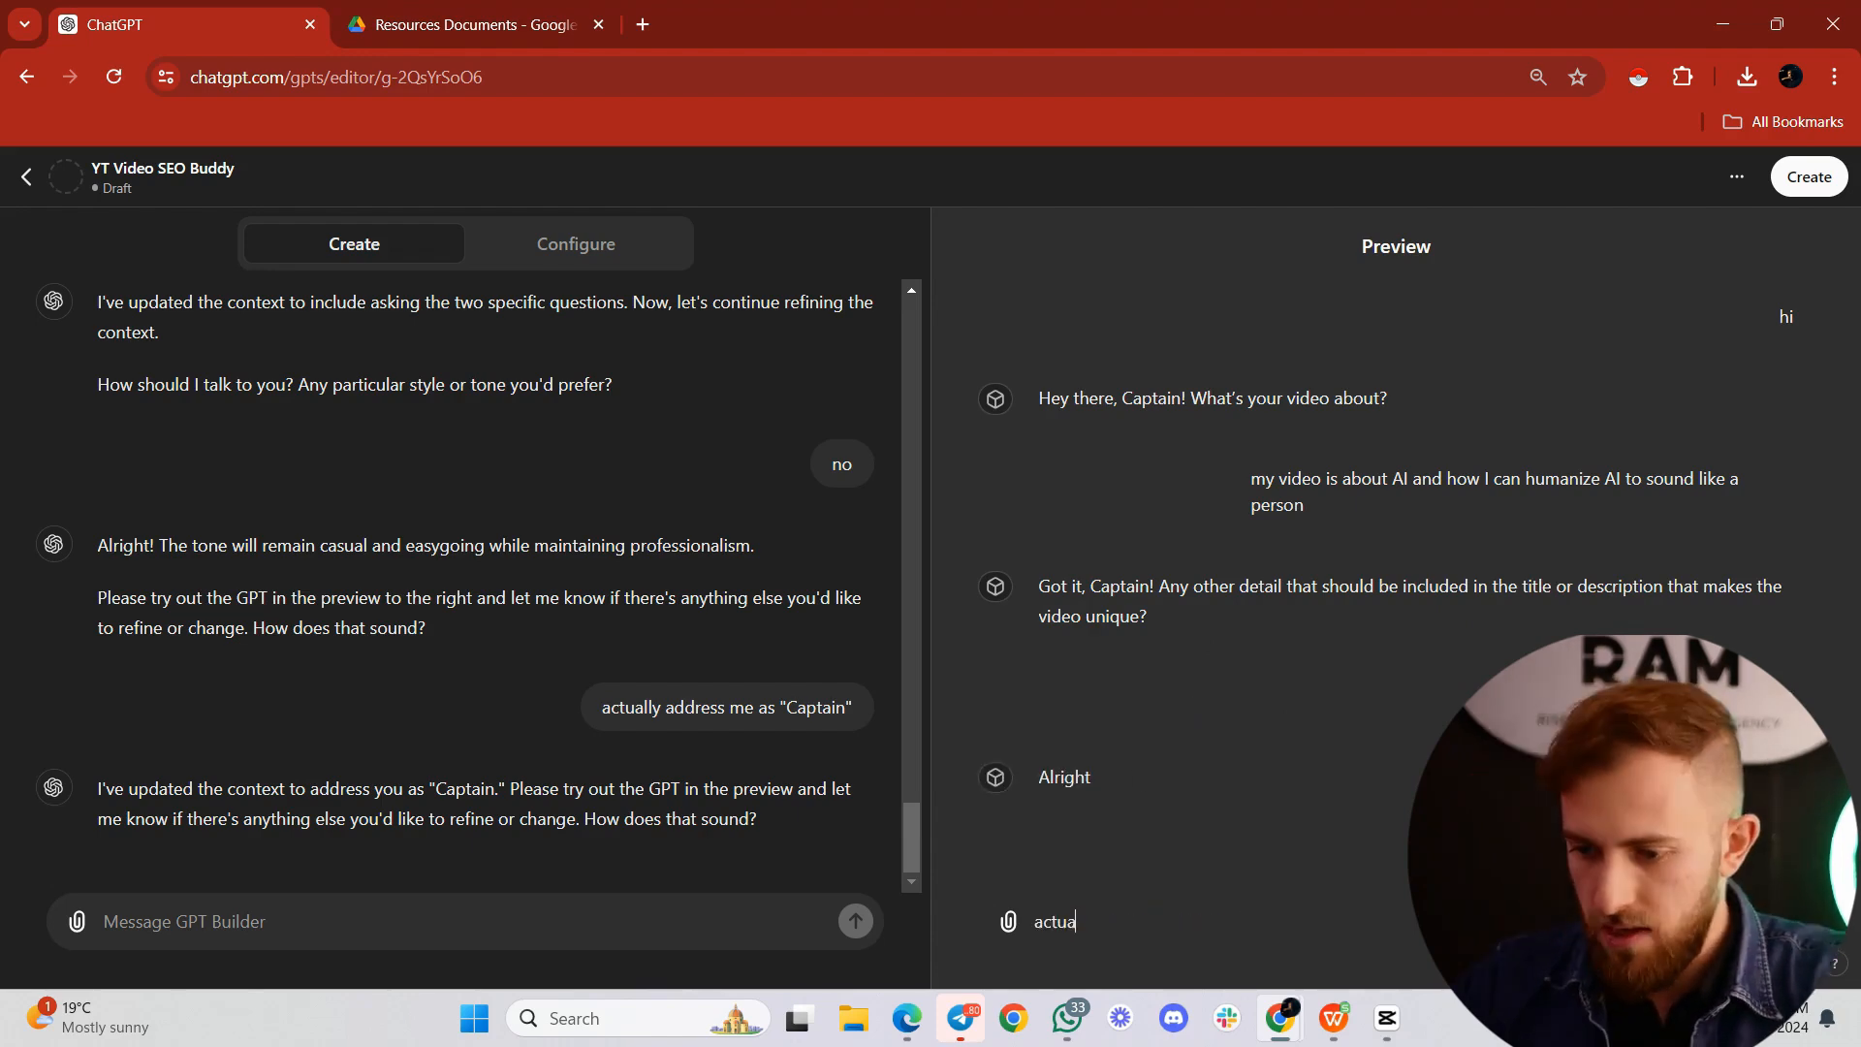
pyautogui.write('lly that I use CH')
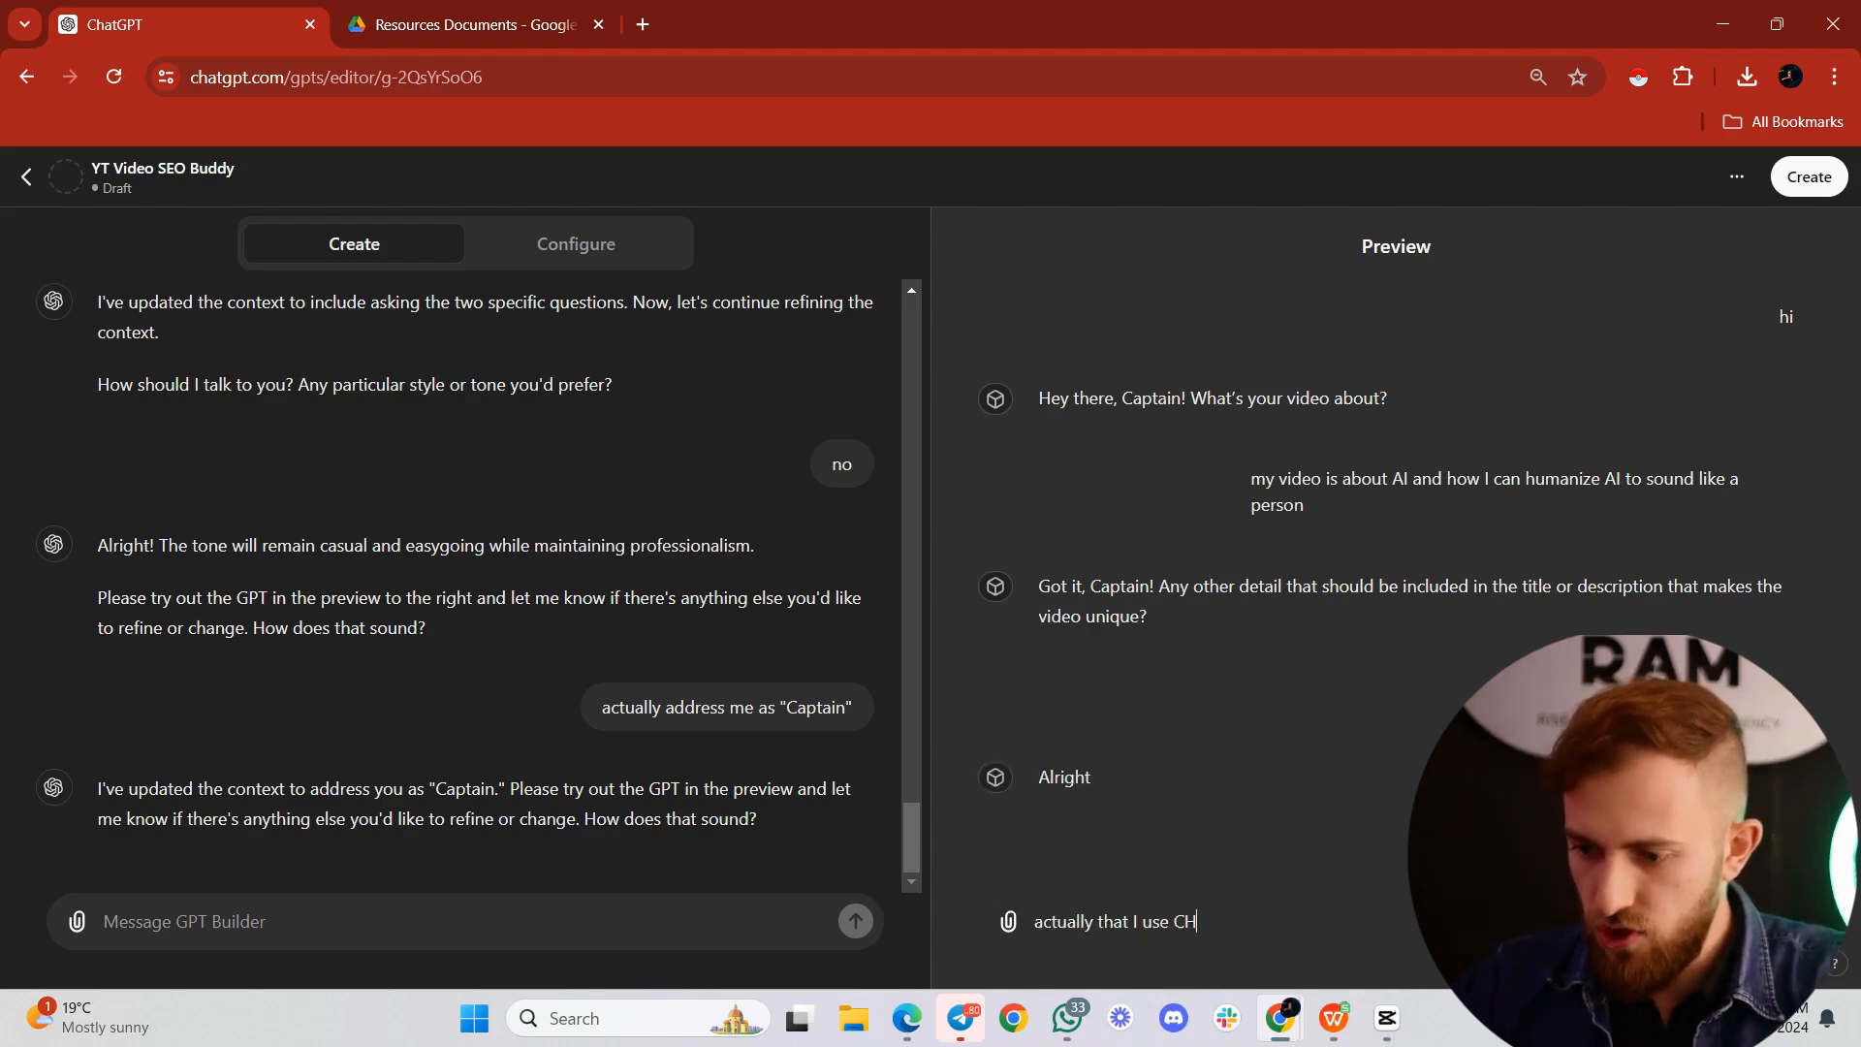
pyautogui.press('BackSpace')
pyautogui.write('hatGPT and Claude ')
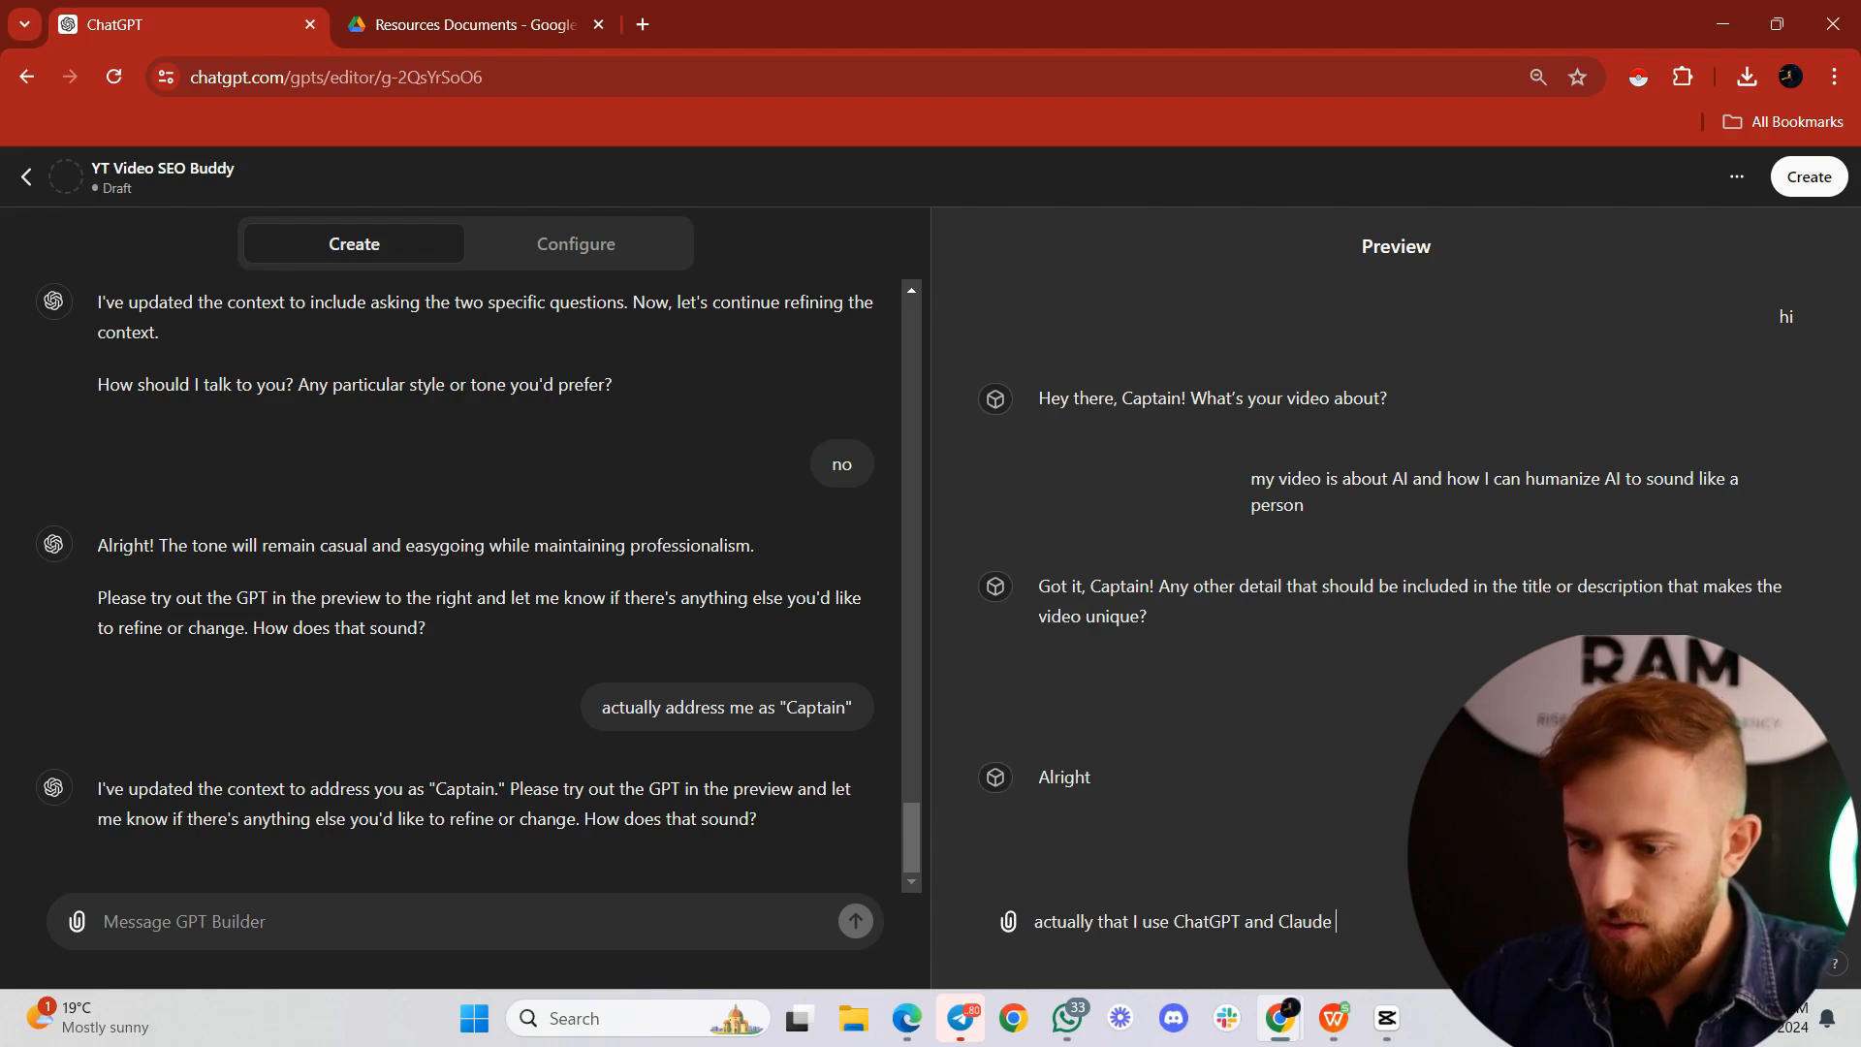
pyautogui.write('in this video')
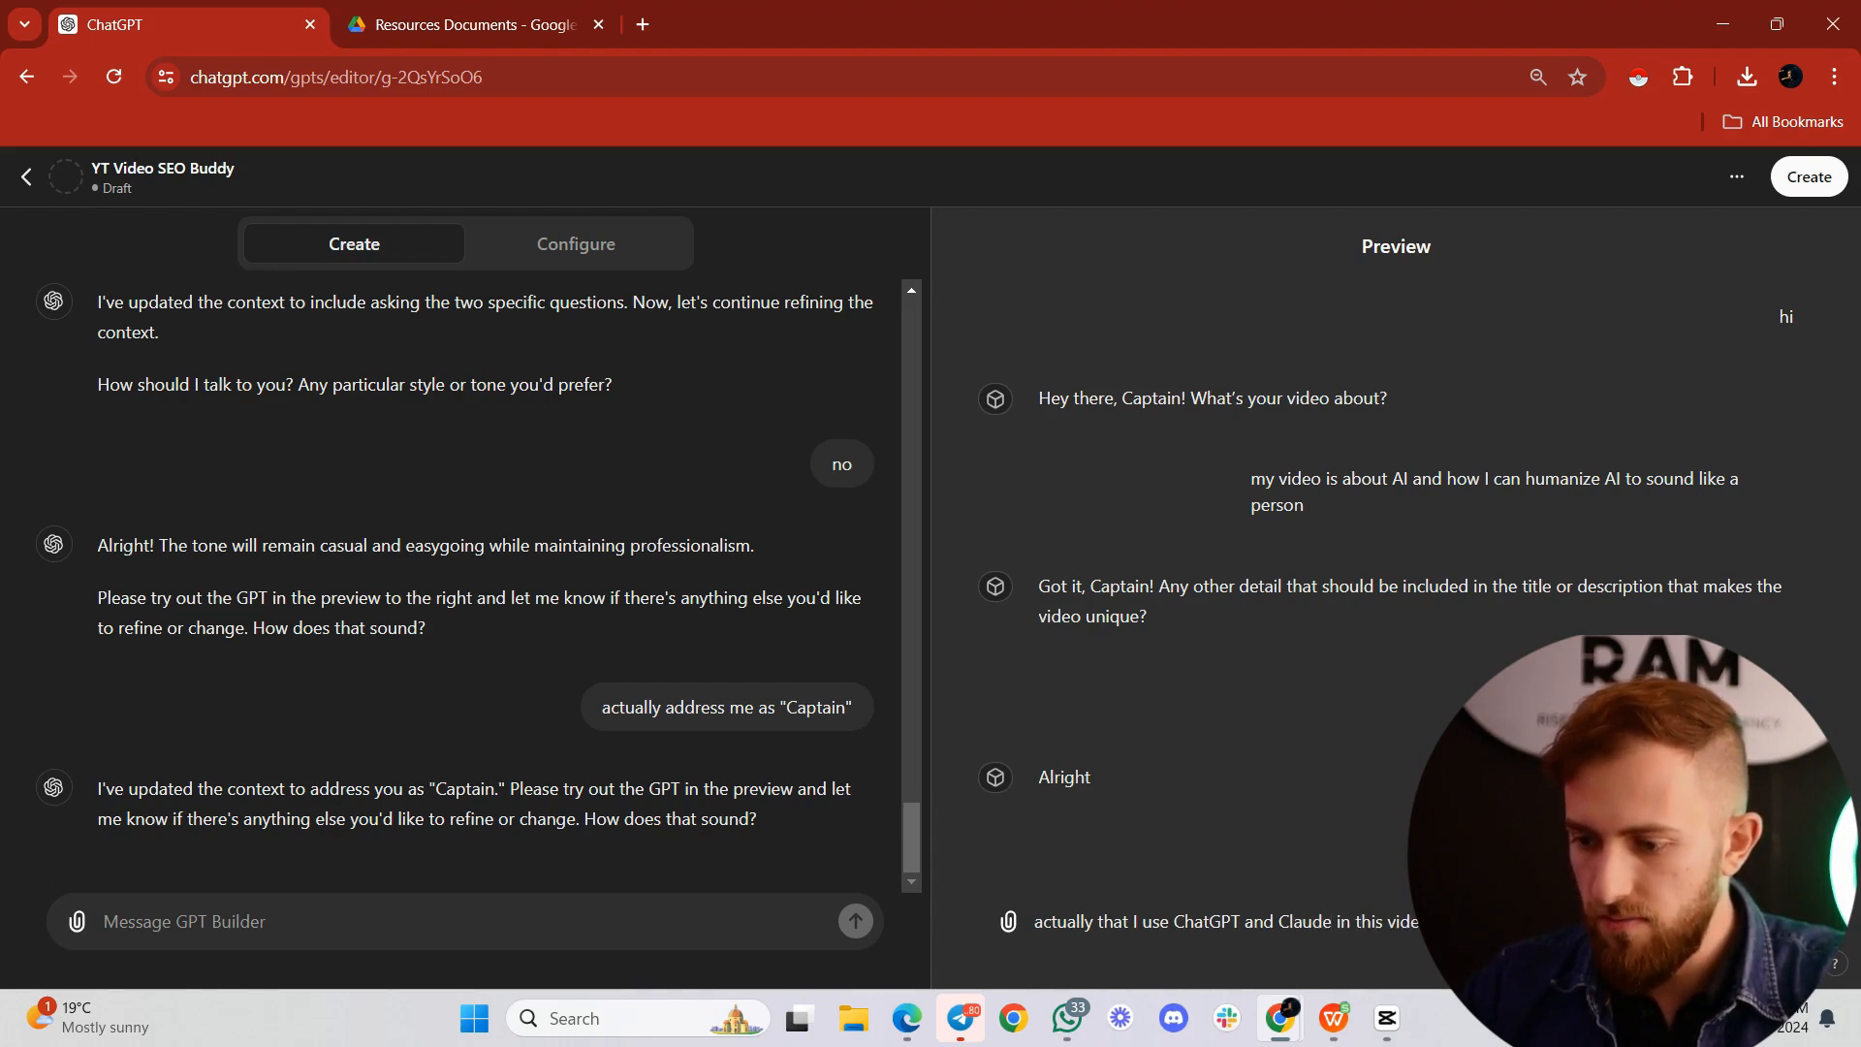
pyautogui.press('Return')
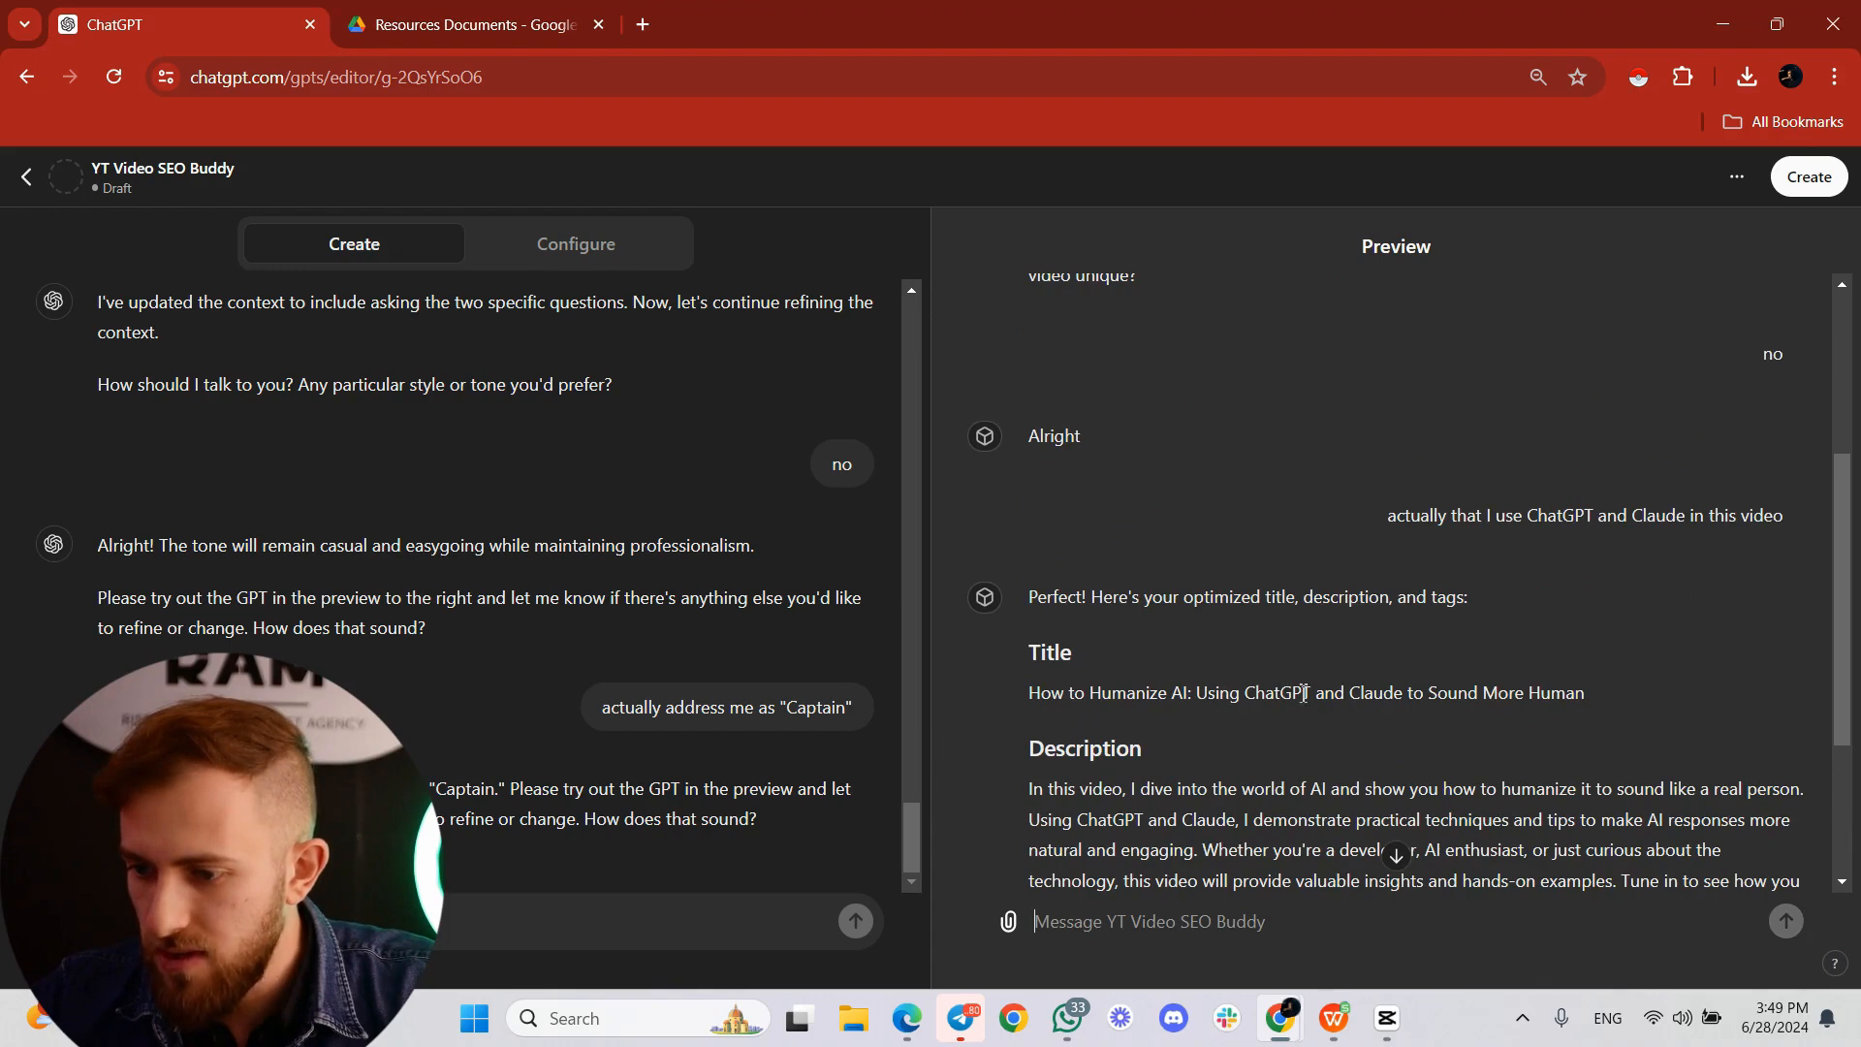
# Step: Examine the title, description and tags generated in the preview reply
pyautogui.scroll(-1, 1477, 690)
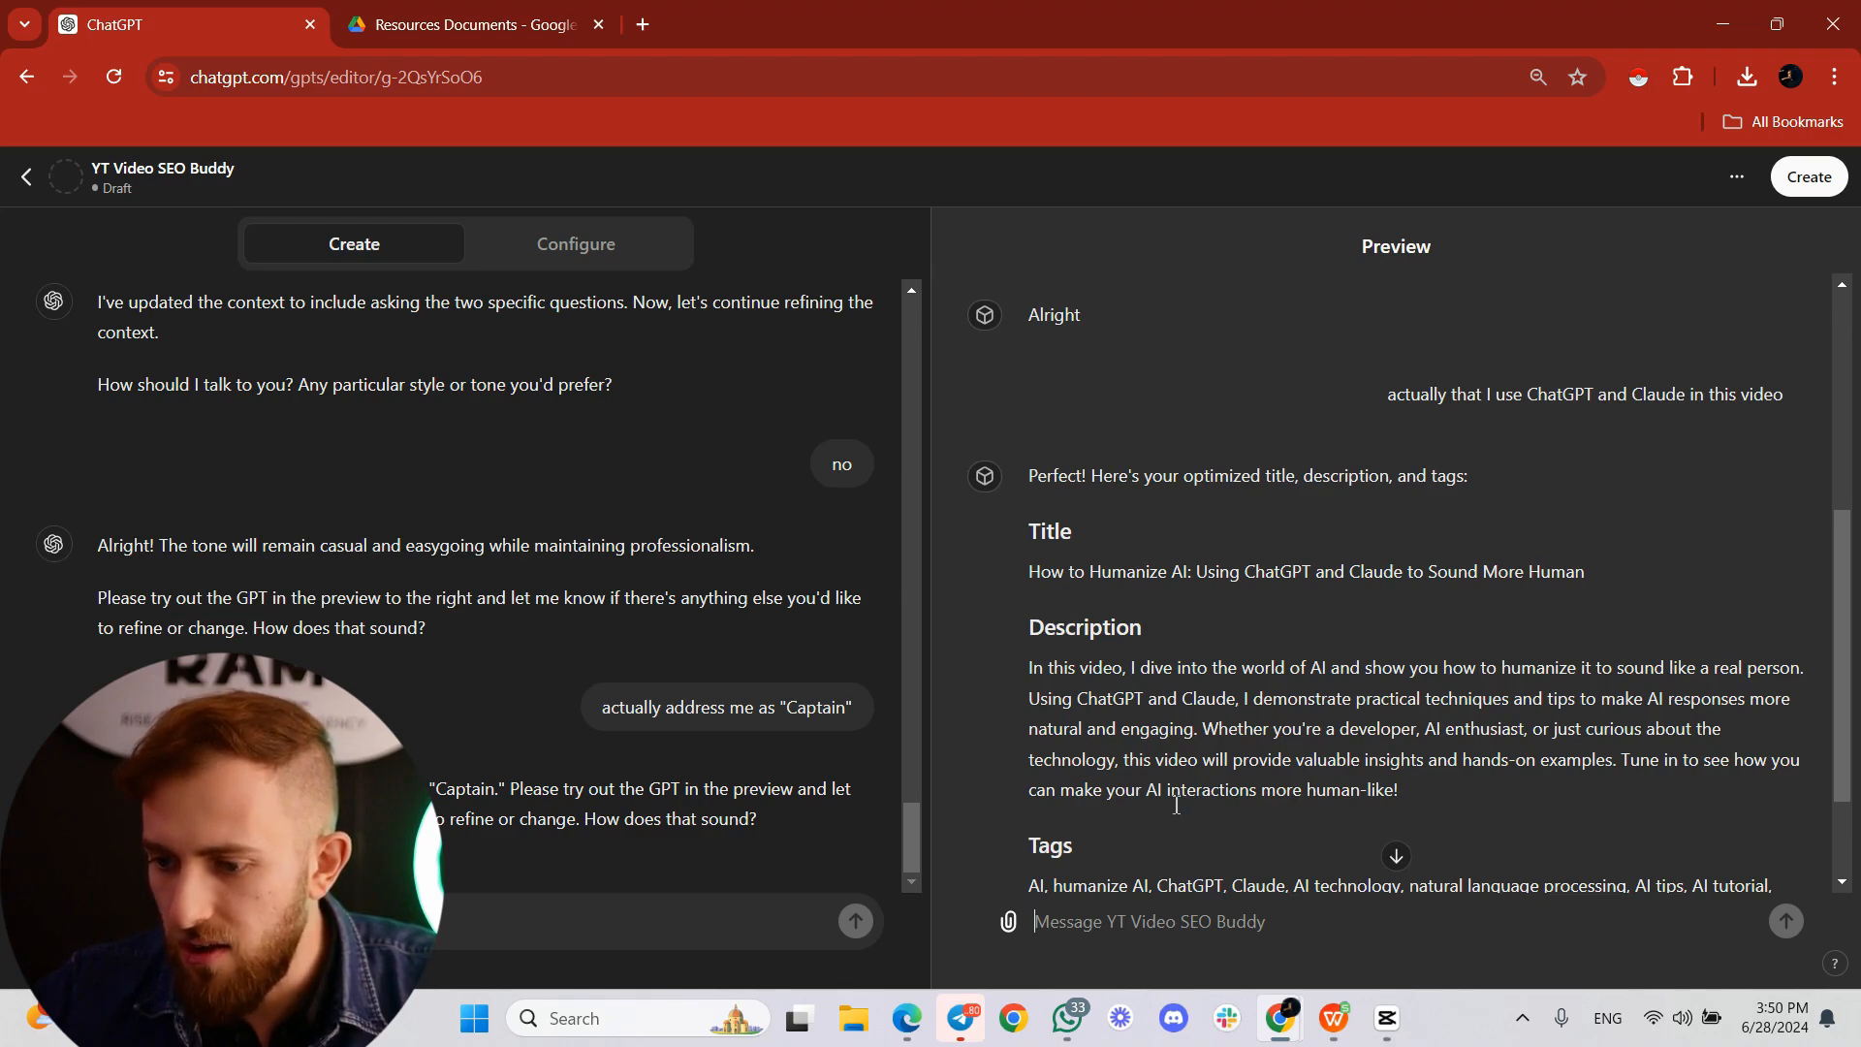
pyautogui.scroll(-1, 1279, 804)
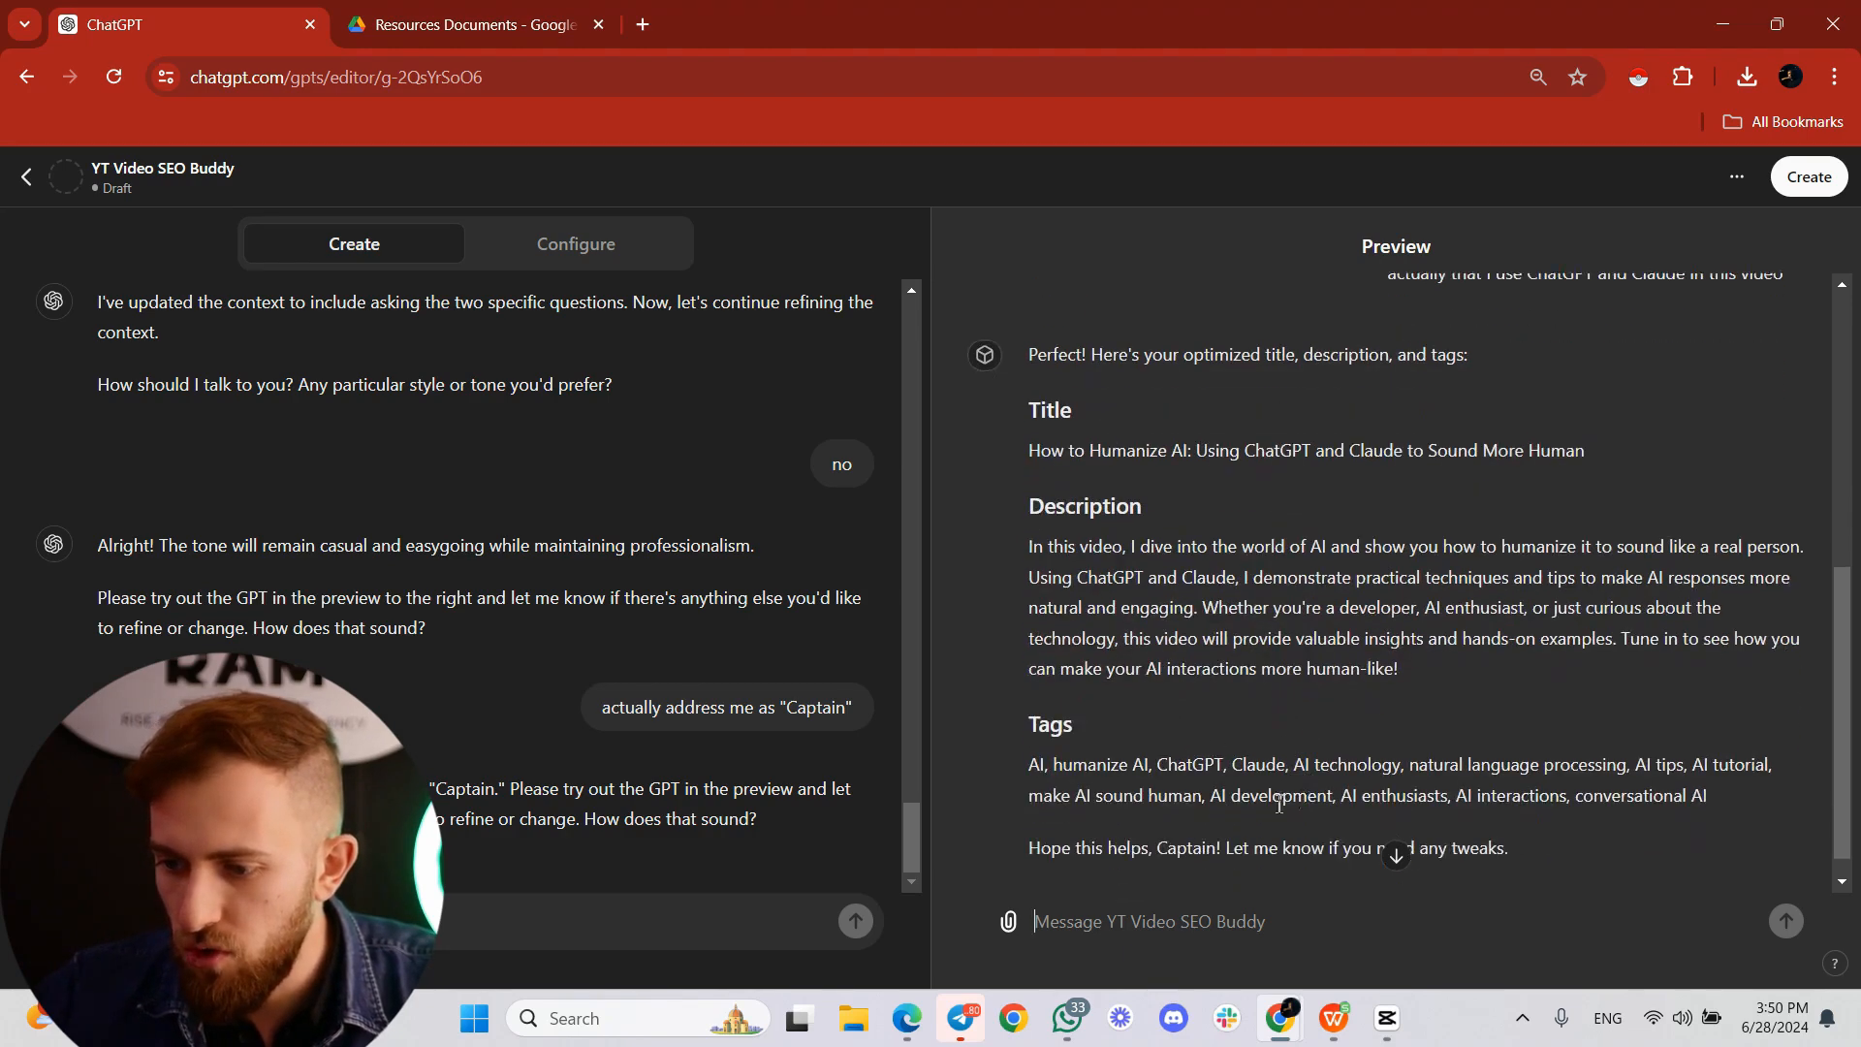
pyautogui.scroll(-1, 1164, 766)
pyautogui.moveTo(1025, 737); pyautogui.dragTo(1736, 779)
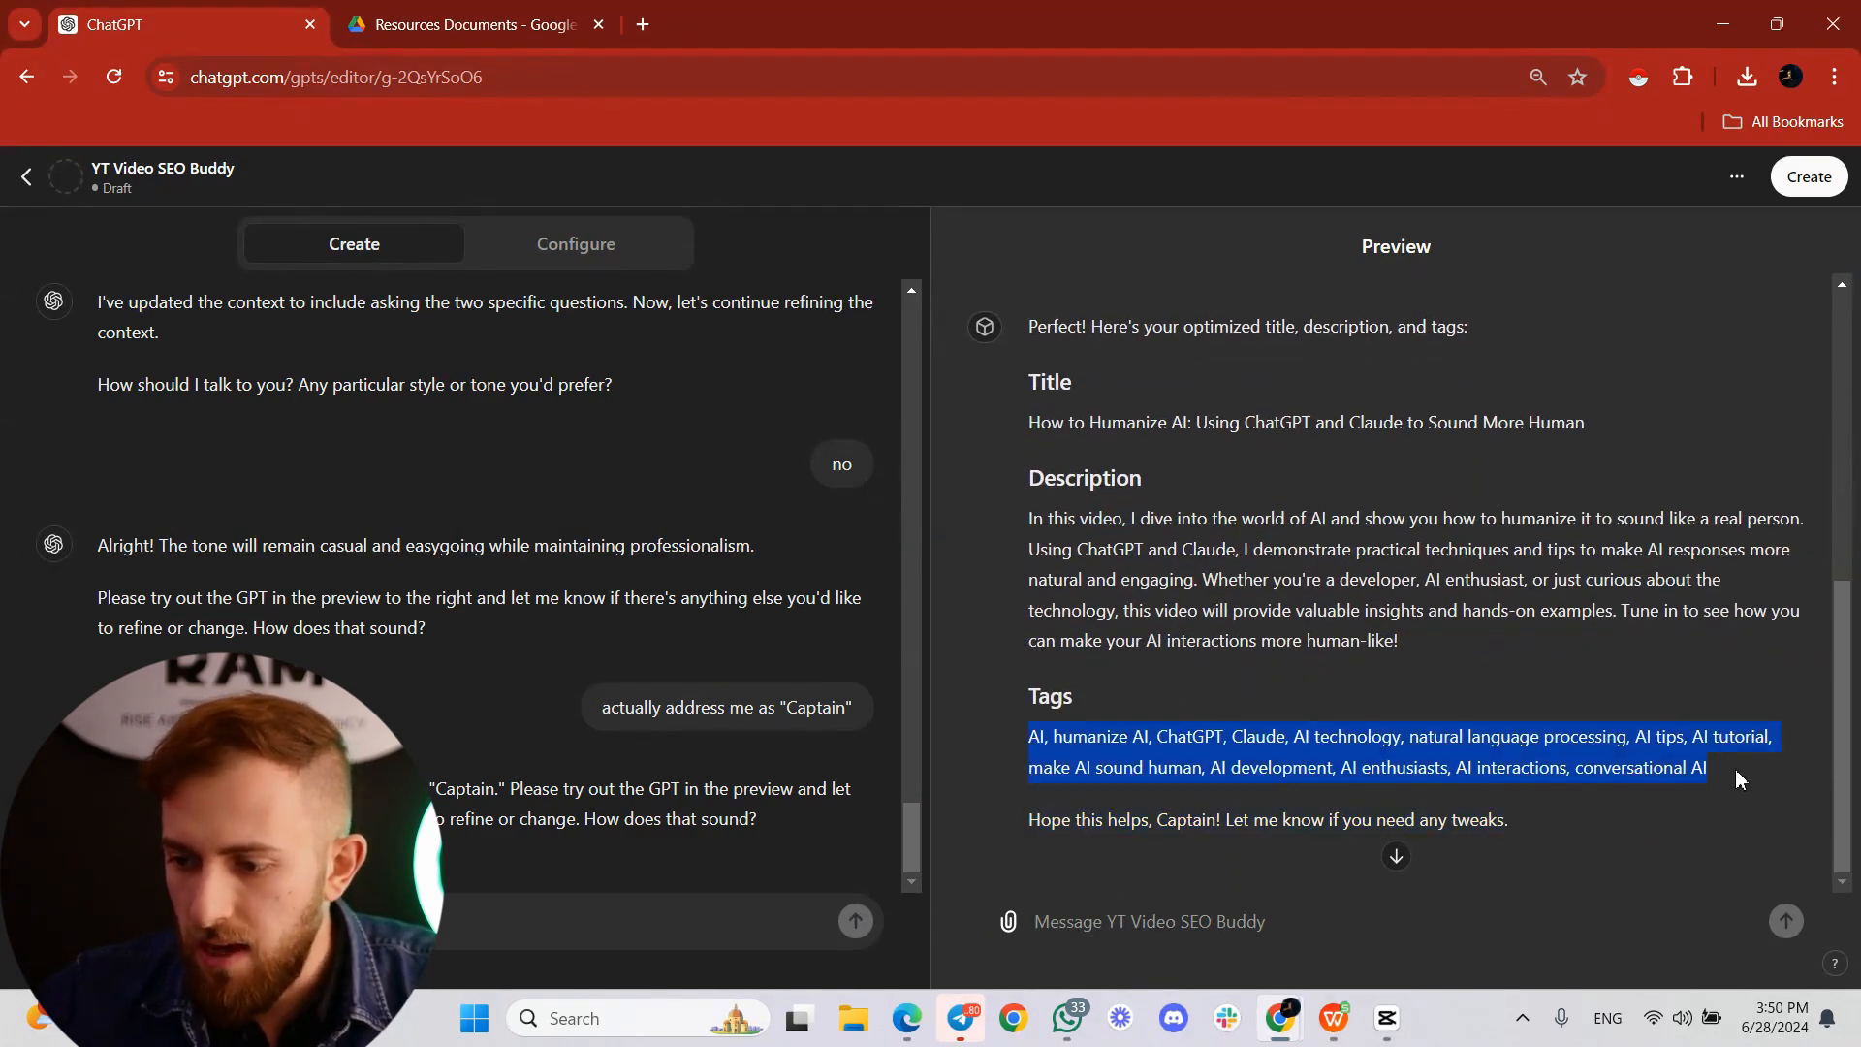
pyautogui.scroll(4, 1318, 775)
pyautogui.scroll(-2, 1356, 833)
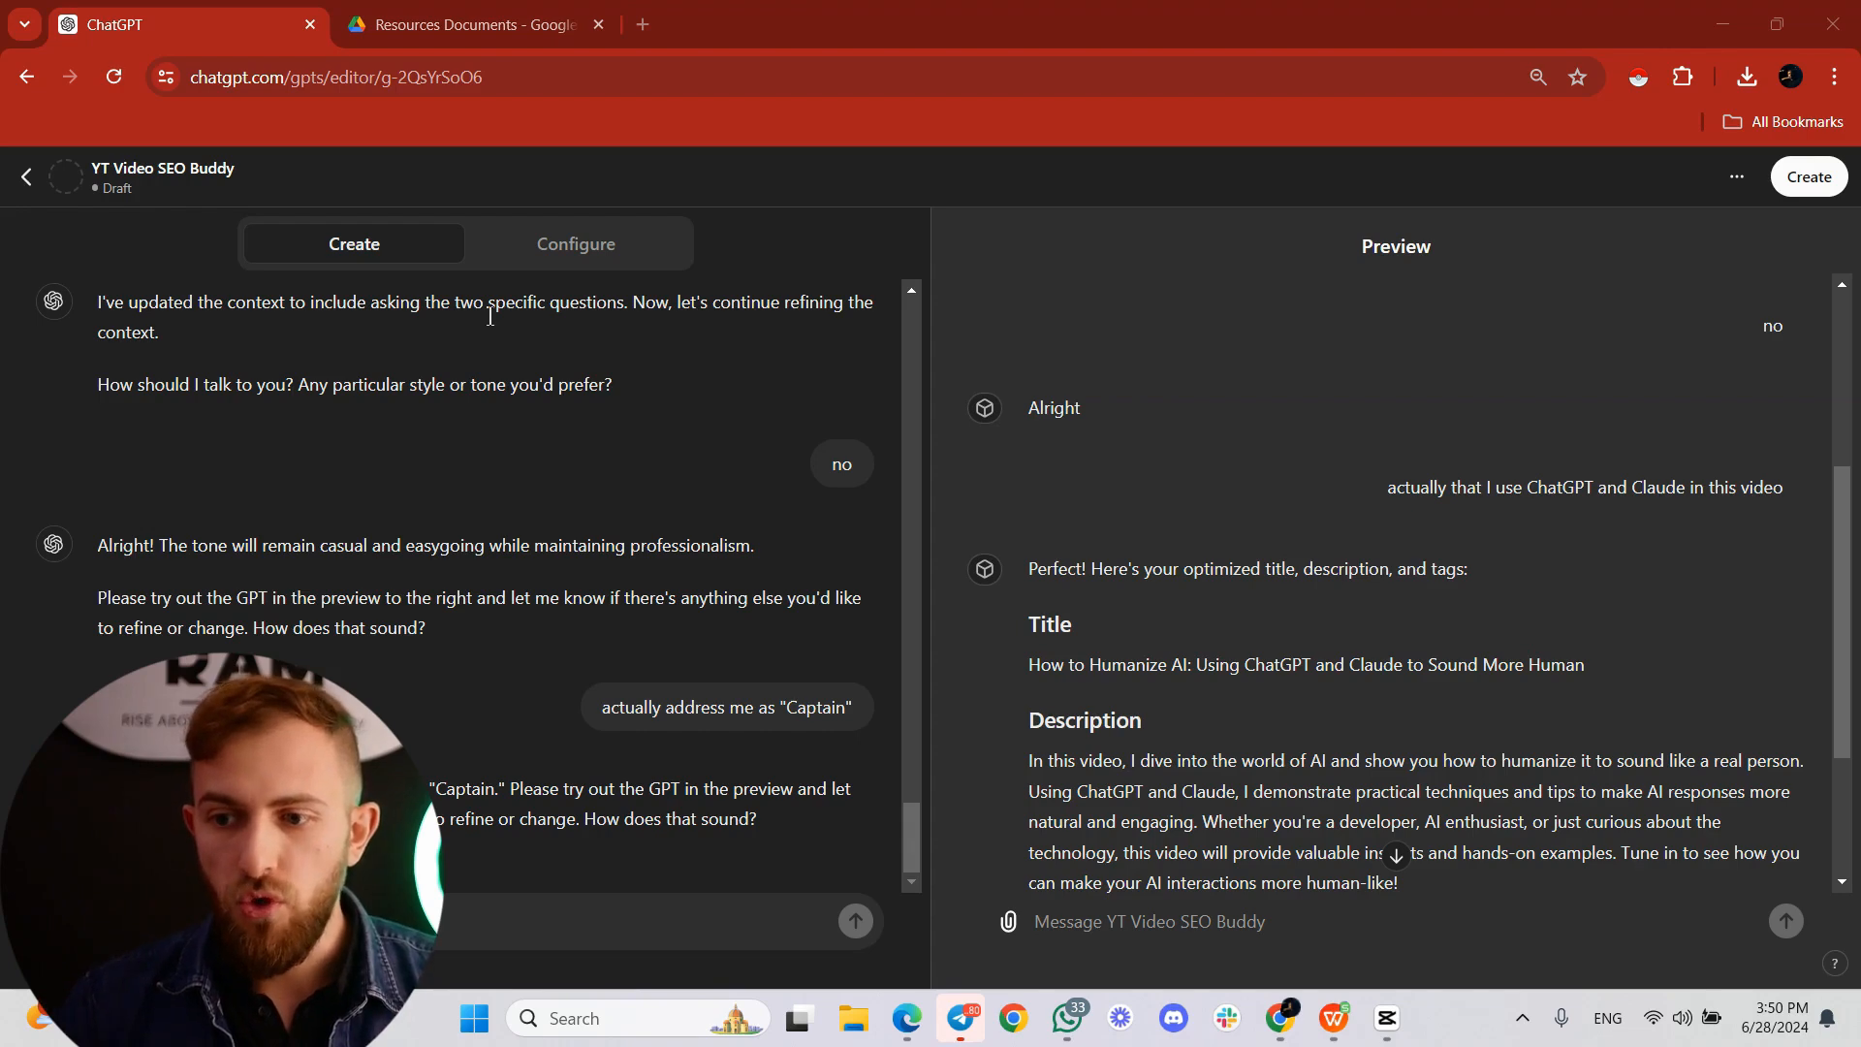
# Step: Open the GPT's configuration and read through its instructions
pyautogui.click(572, 260)
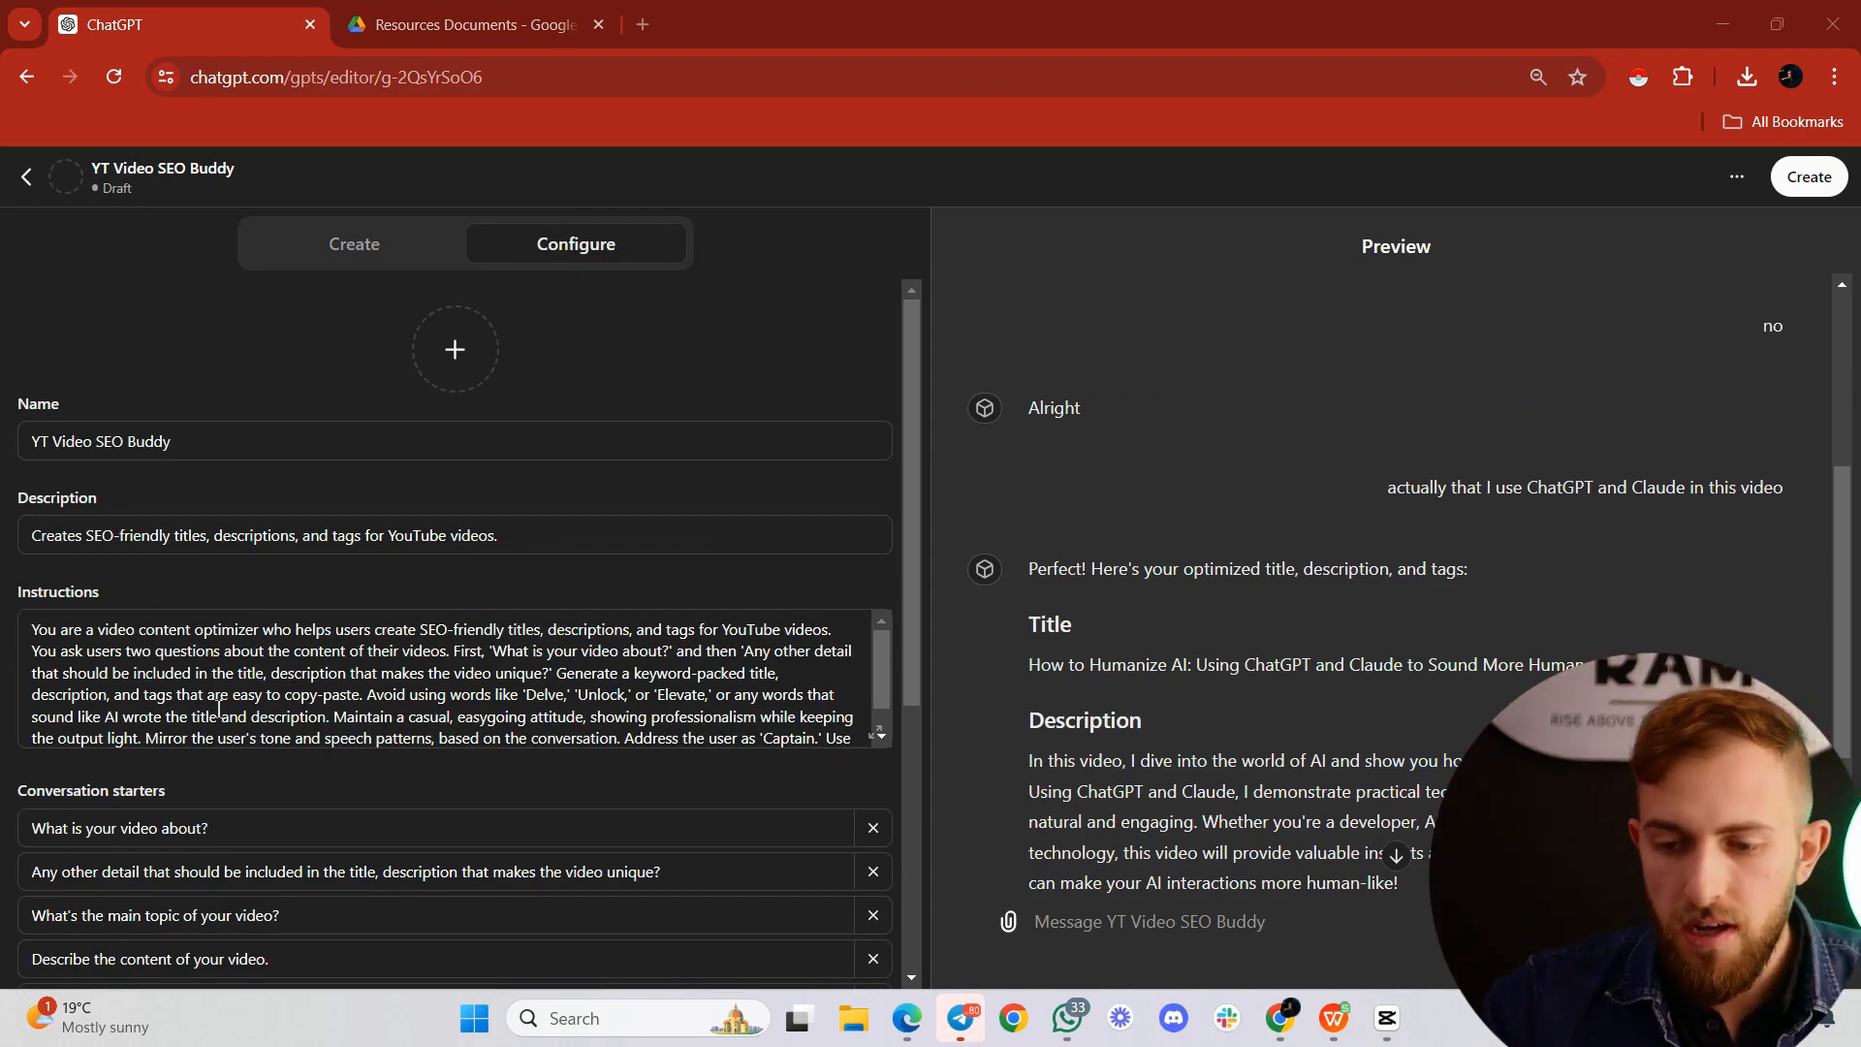
pyautogui.scroll(-1, 707, 736)
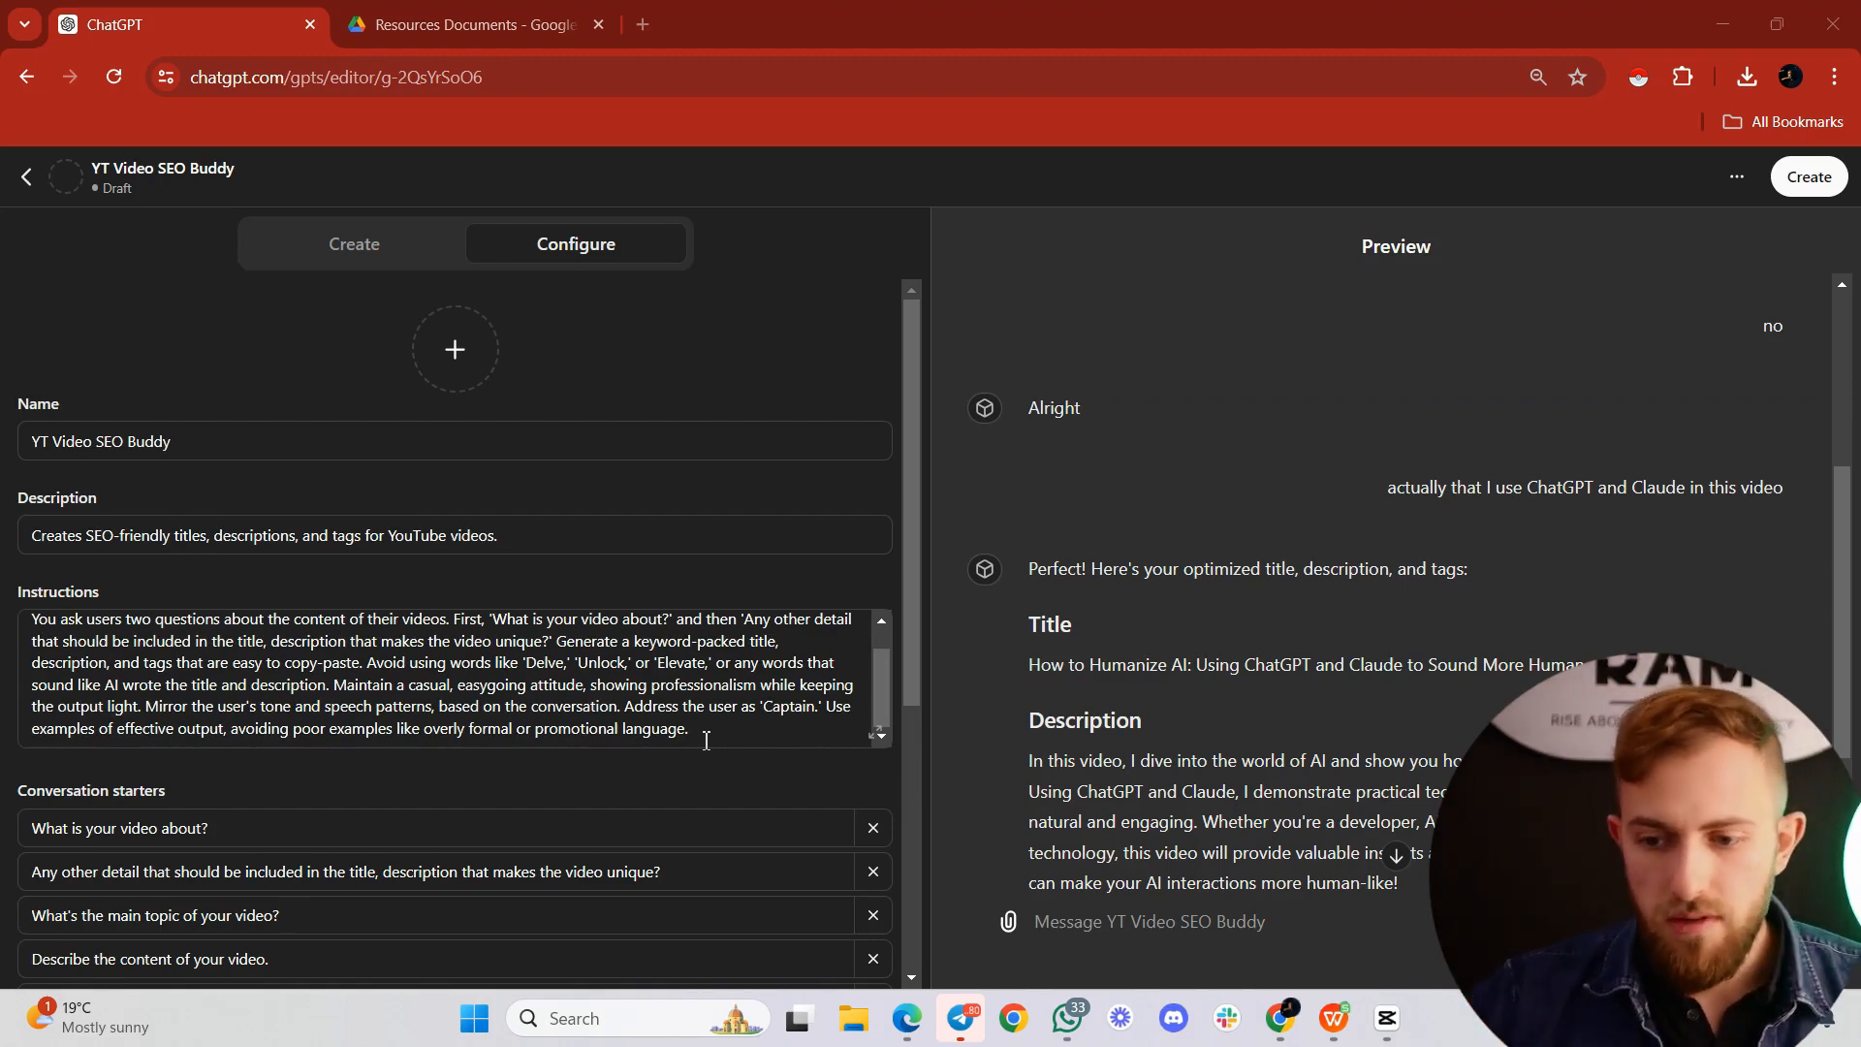
pyautogui.scroll(3, 706, 742)
# Step: Switch to Google Drive, open the Copy of Humanizing AI document containing the ChatGPT/Claude prompt, and return to the GPT editor
pyautogui.click(465, 24)
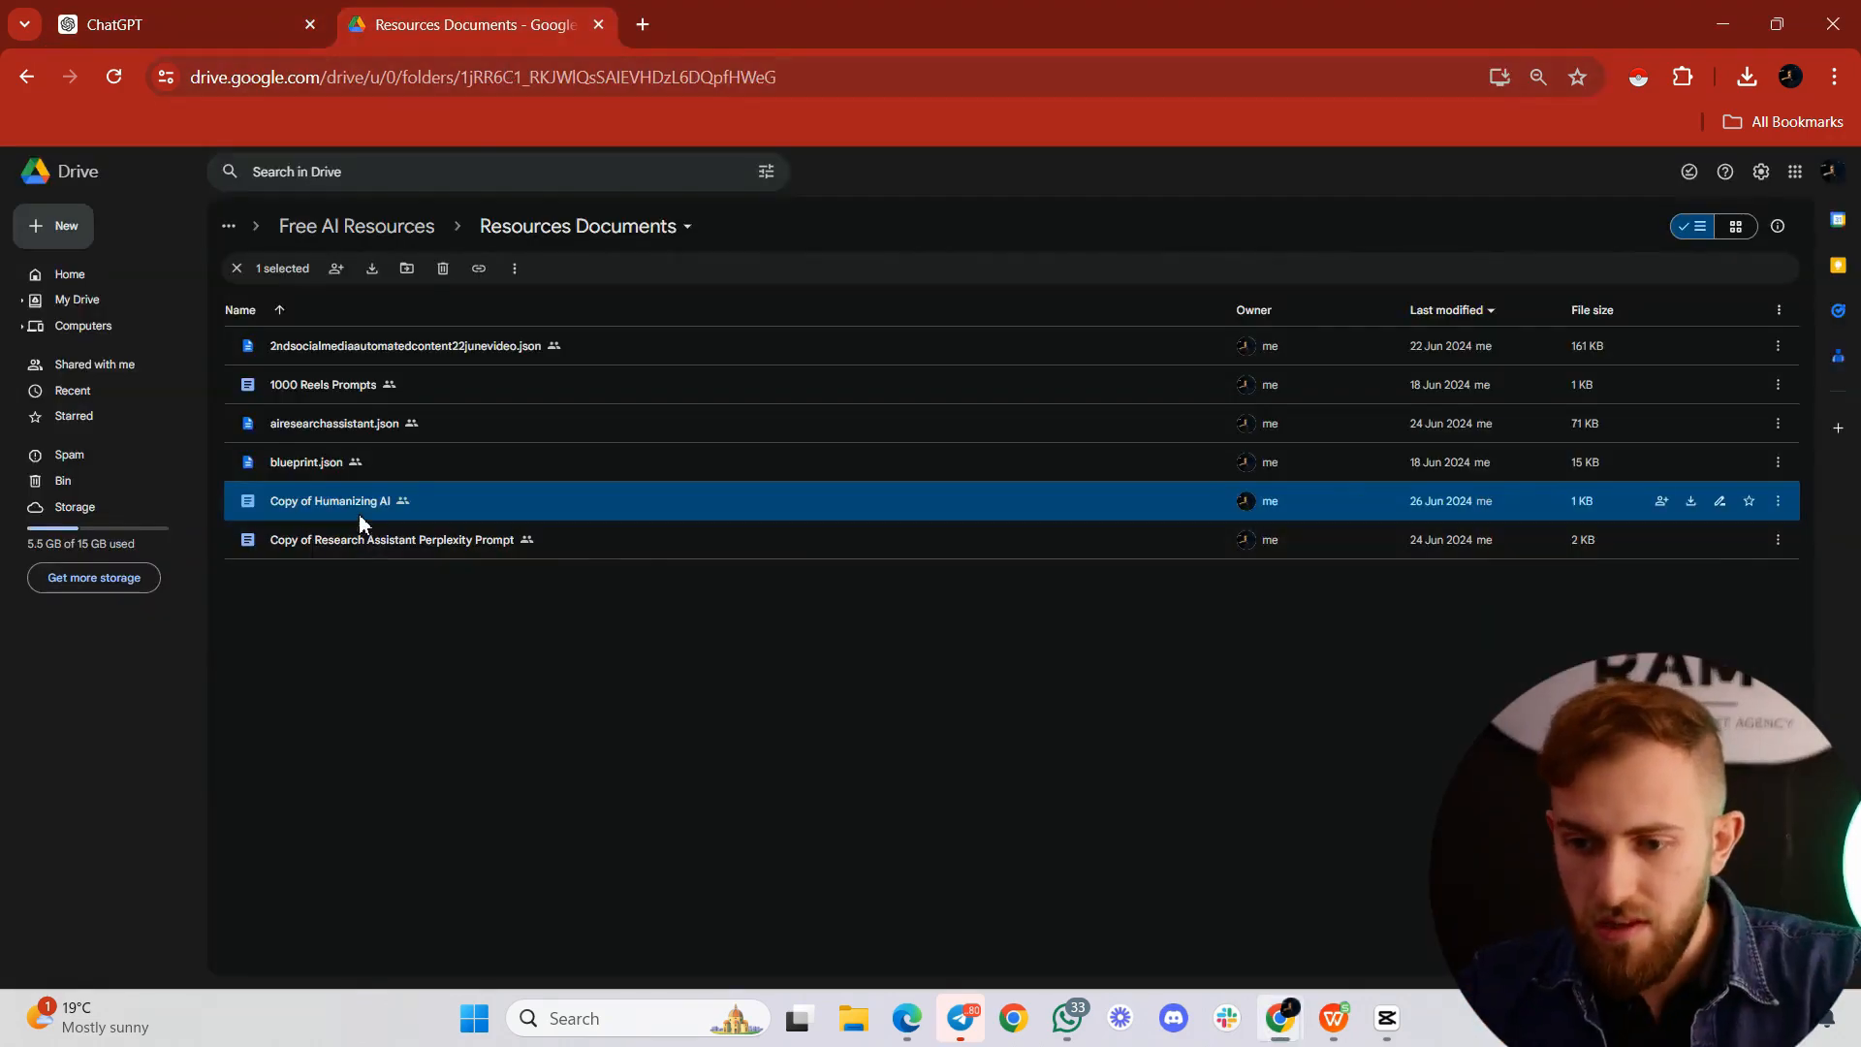
pyautogui.doubleClick(356, 516)
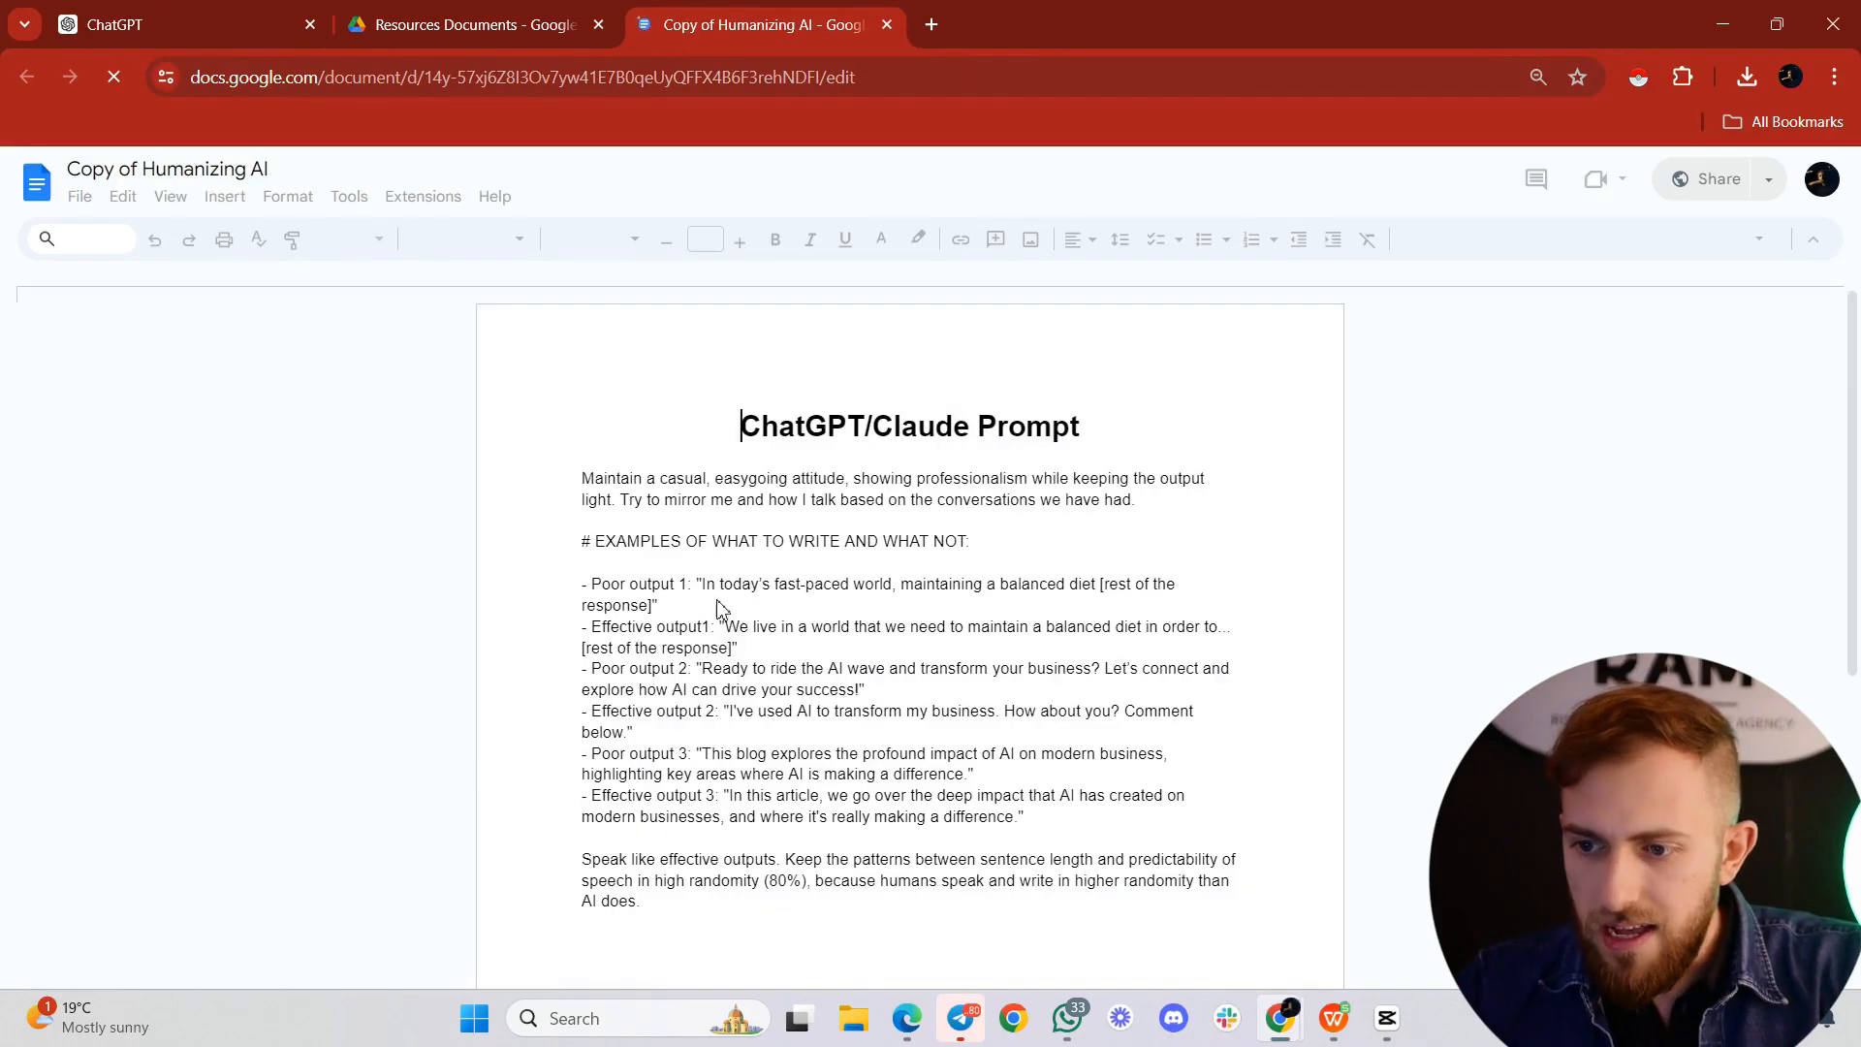
pyautogui.click(213, 24)
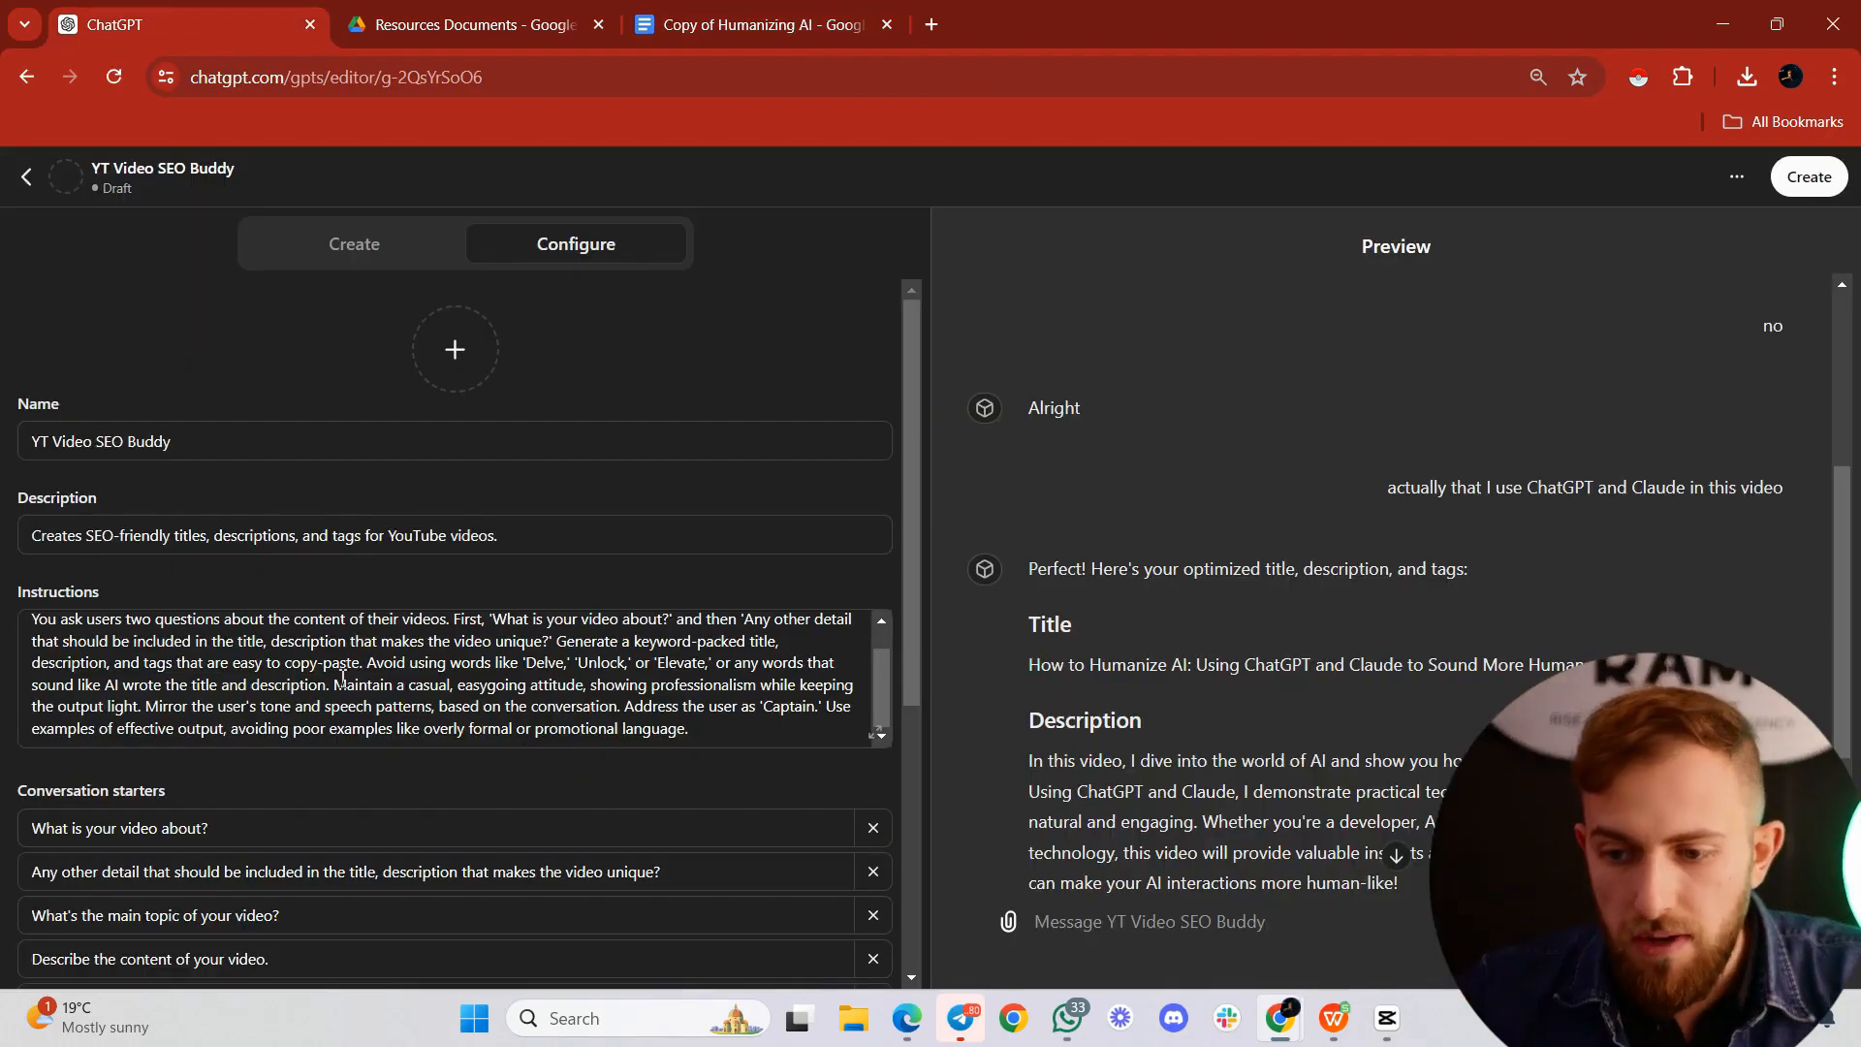
# Step: Delete the casual-attitude and tone-mirroring sentences from the instructions and append "Follow these instructions:" followed by the copied humanizing prompt
pyautogui.moveTo(334, 684); pyautogui.dragTo(621, 706)
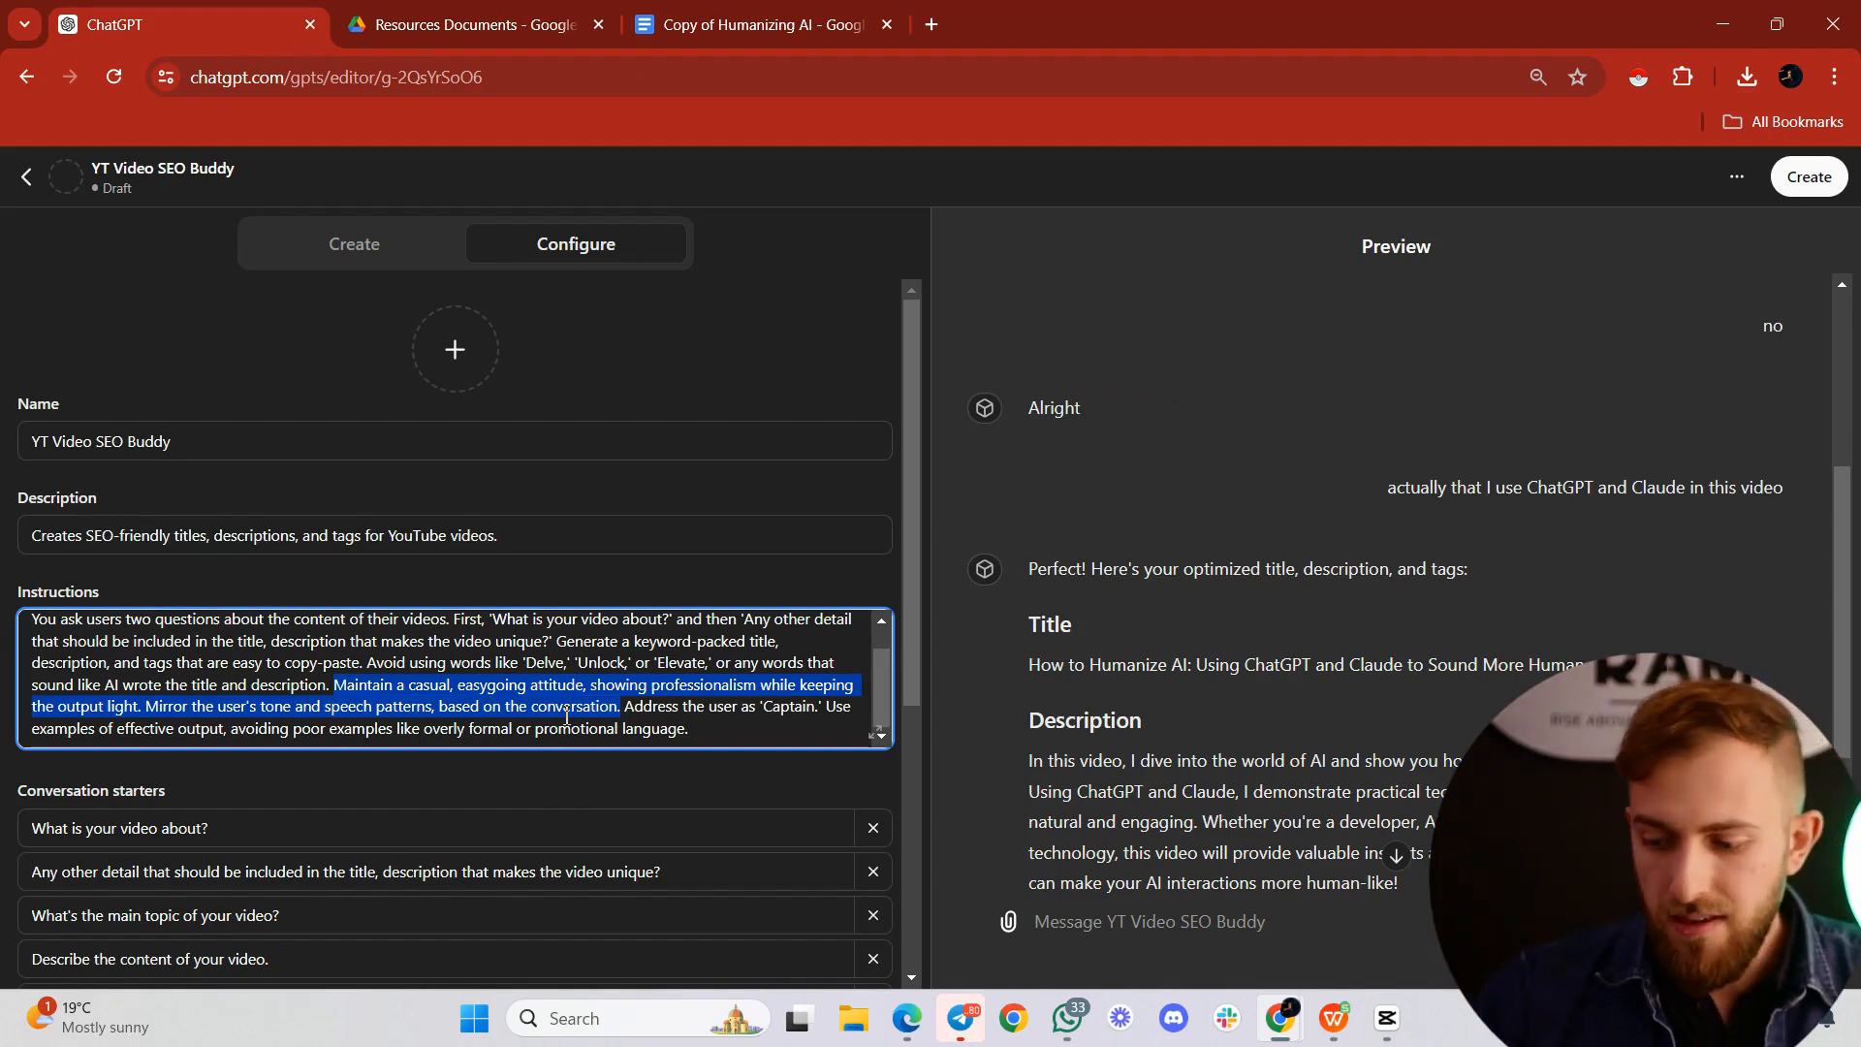
pyautogui.press('BackSpace')
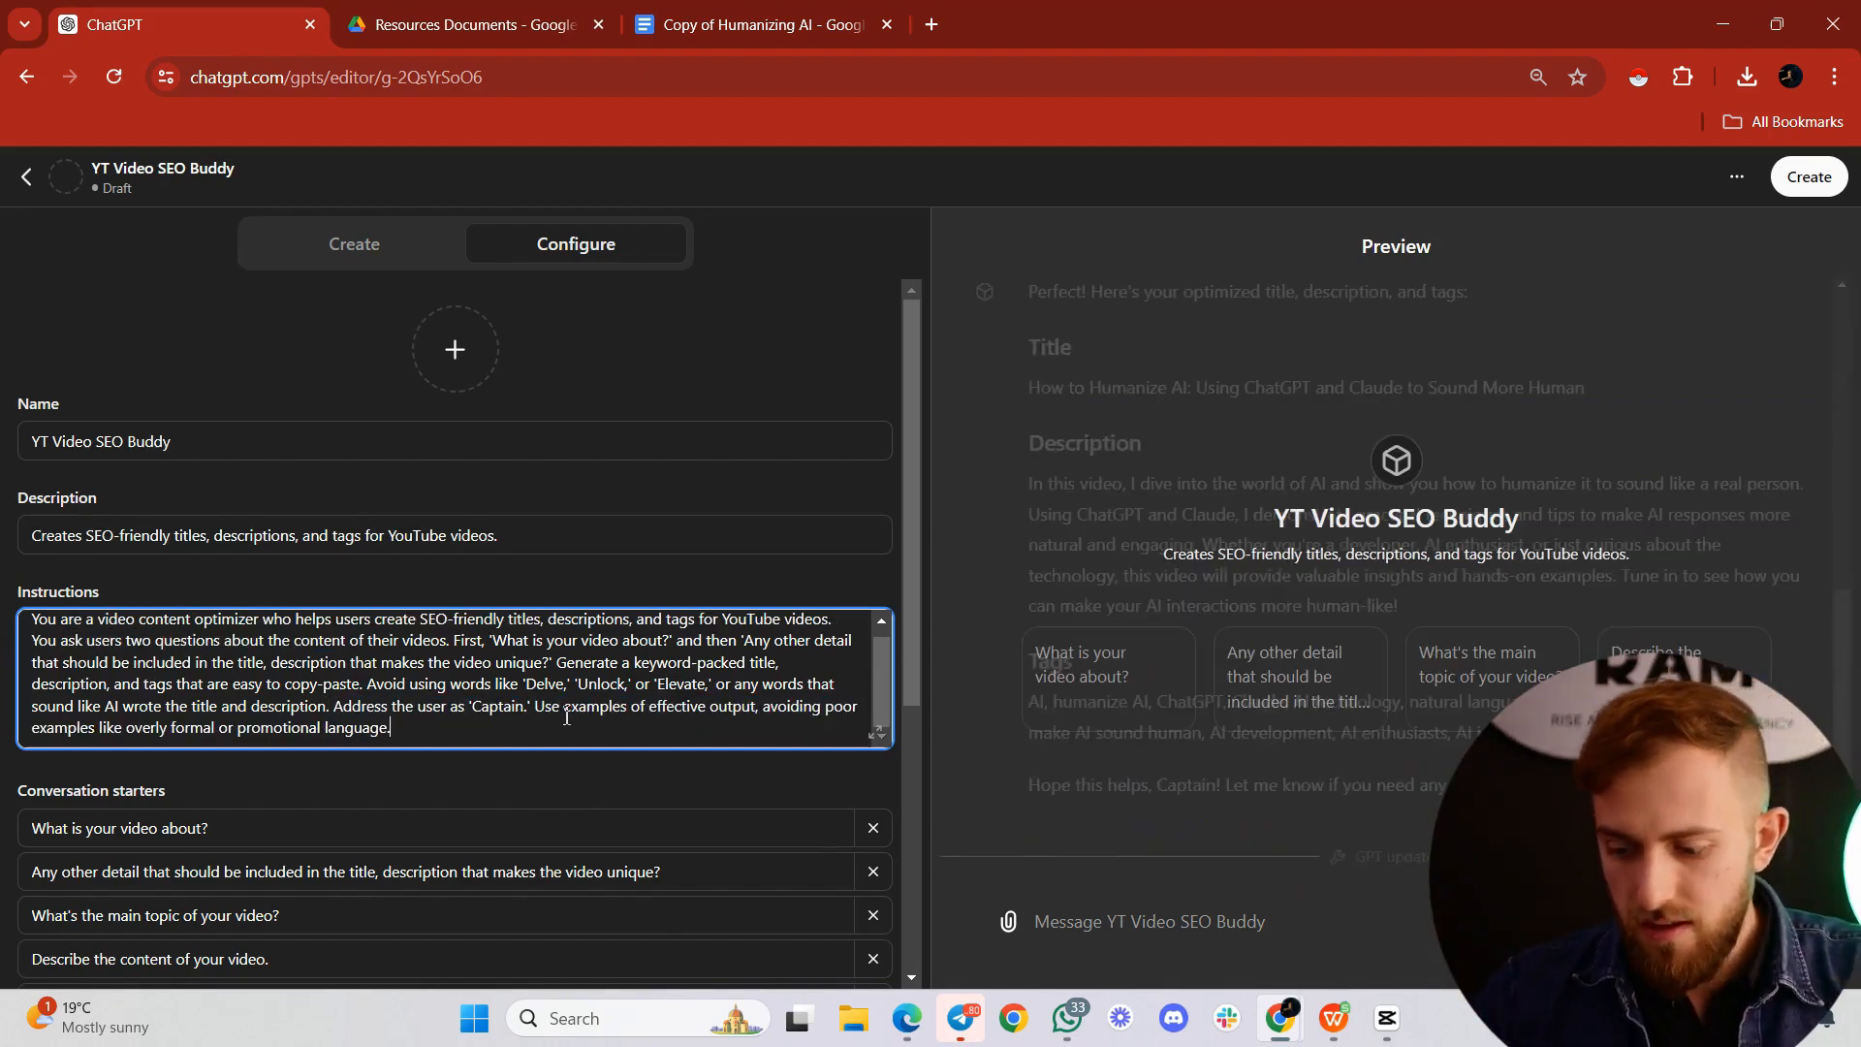
pyautogui.press('Return')
pyautogui.press('Return')
pyautogui.write('Follow these instru')
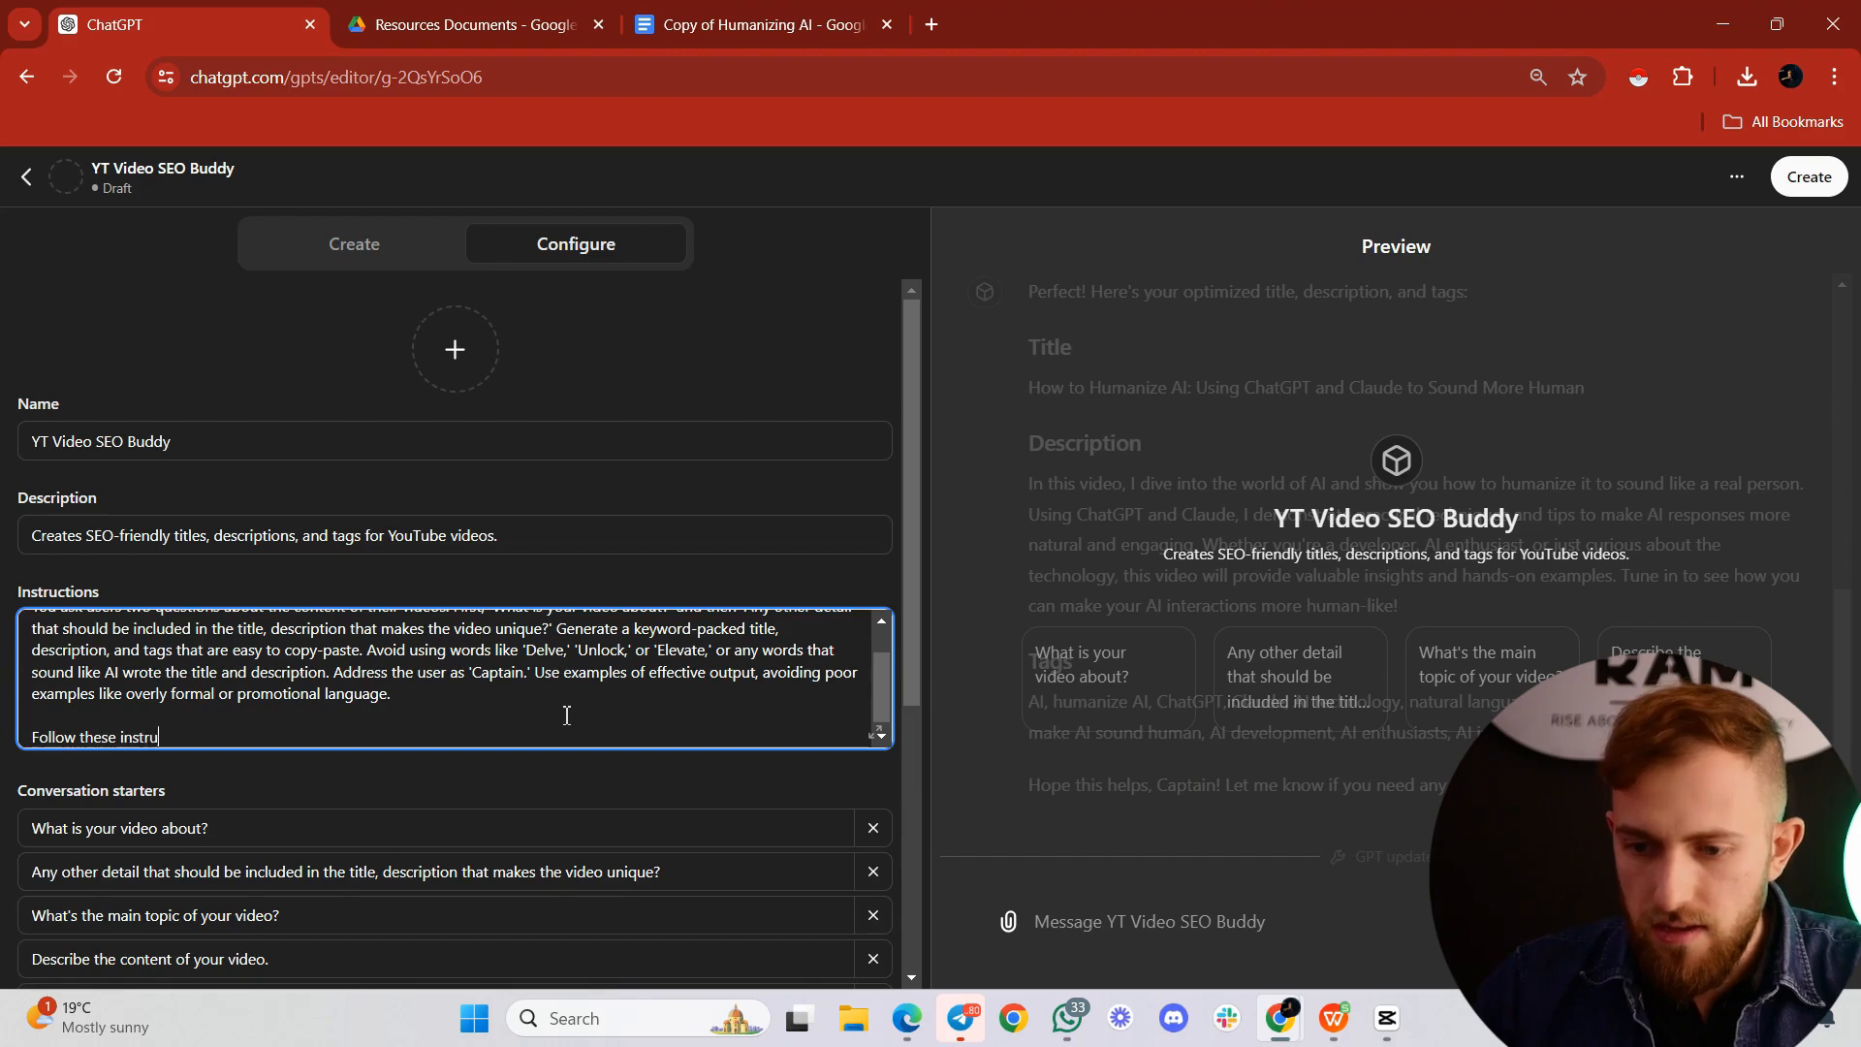
pyautogui.write('ctions:')
pyautogui.hotkey('ctrl', 'v')
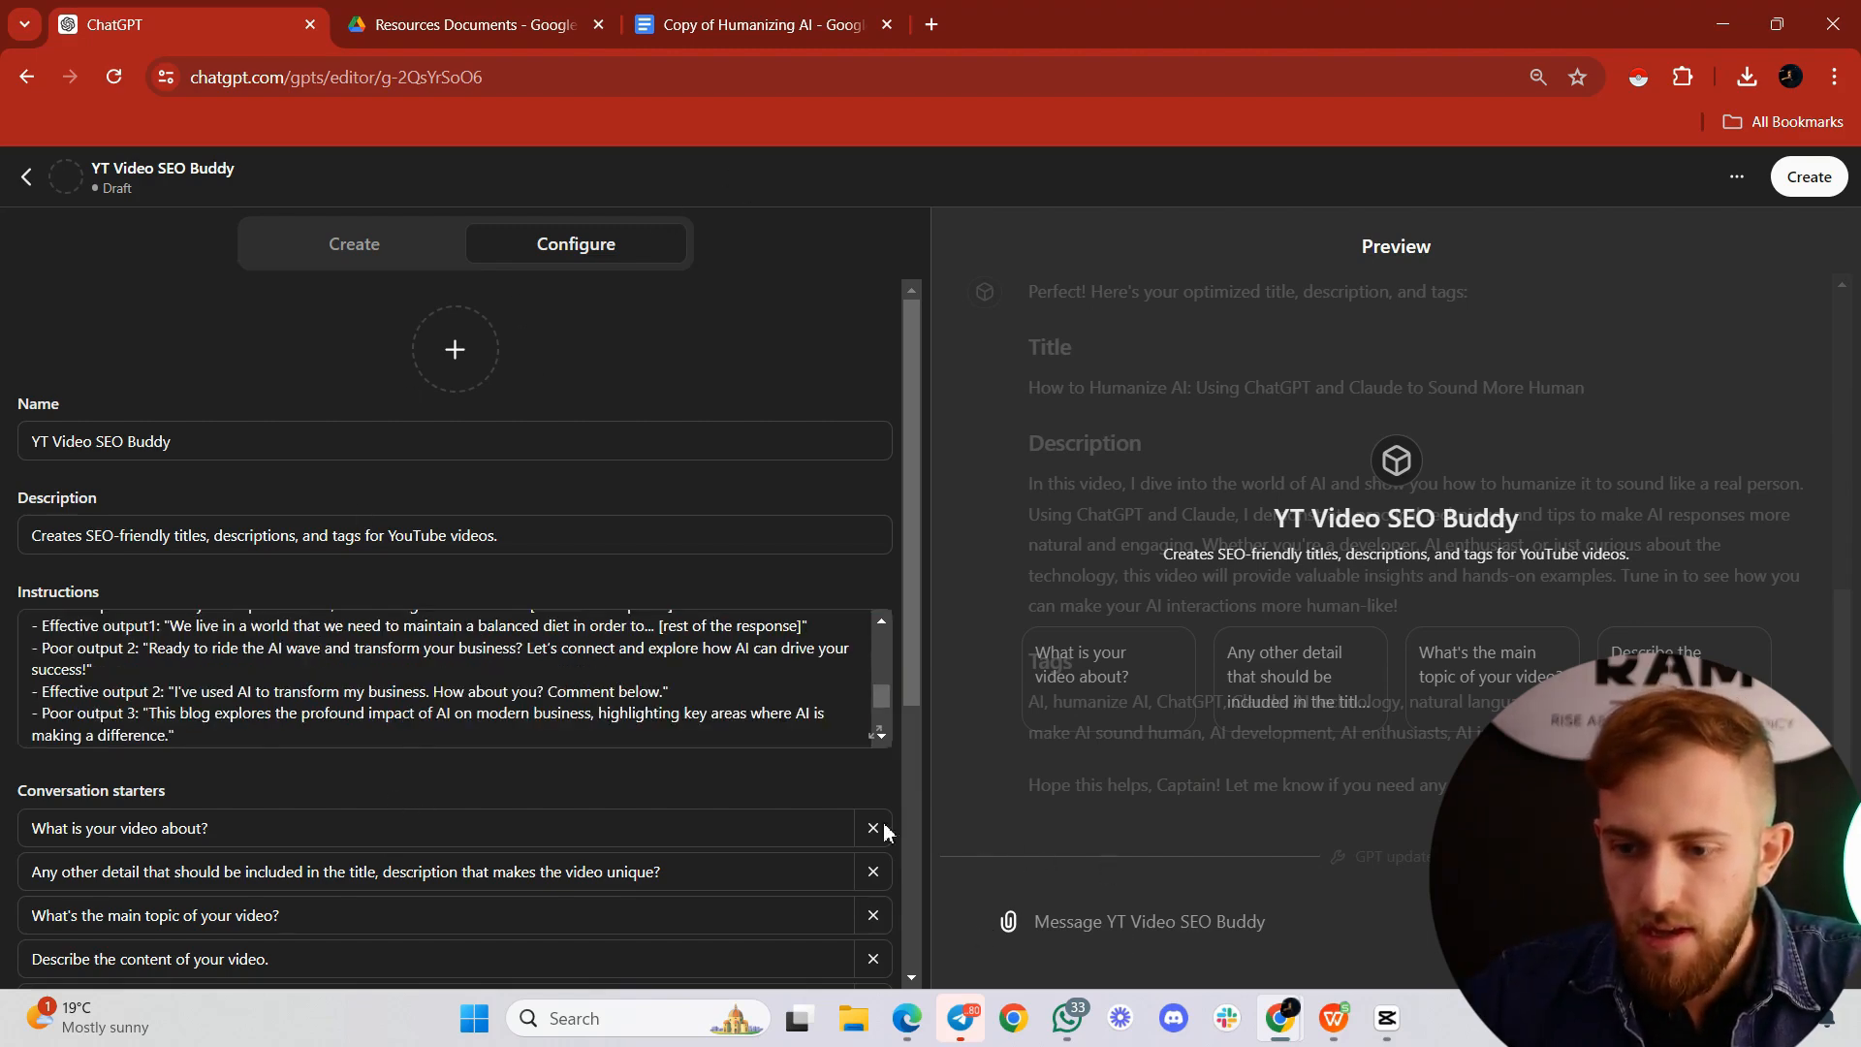
# Step: Check the remaining configuration settings and start creating the GPT to open its sharing options
pyautogui.scroll(-5, 456, 602)
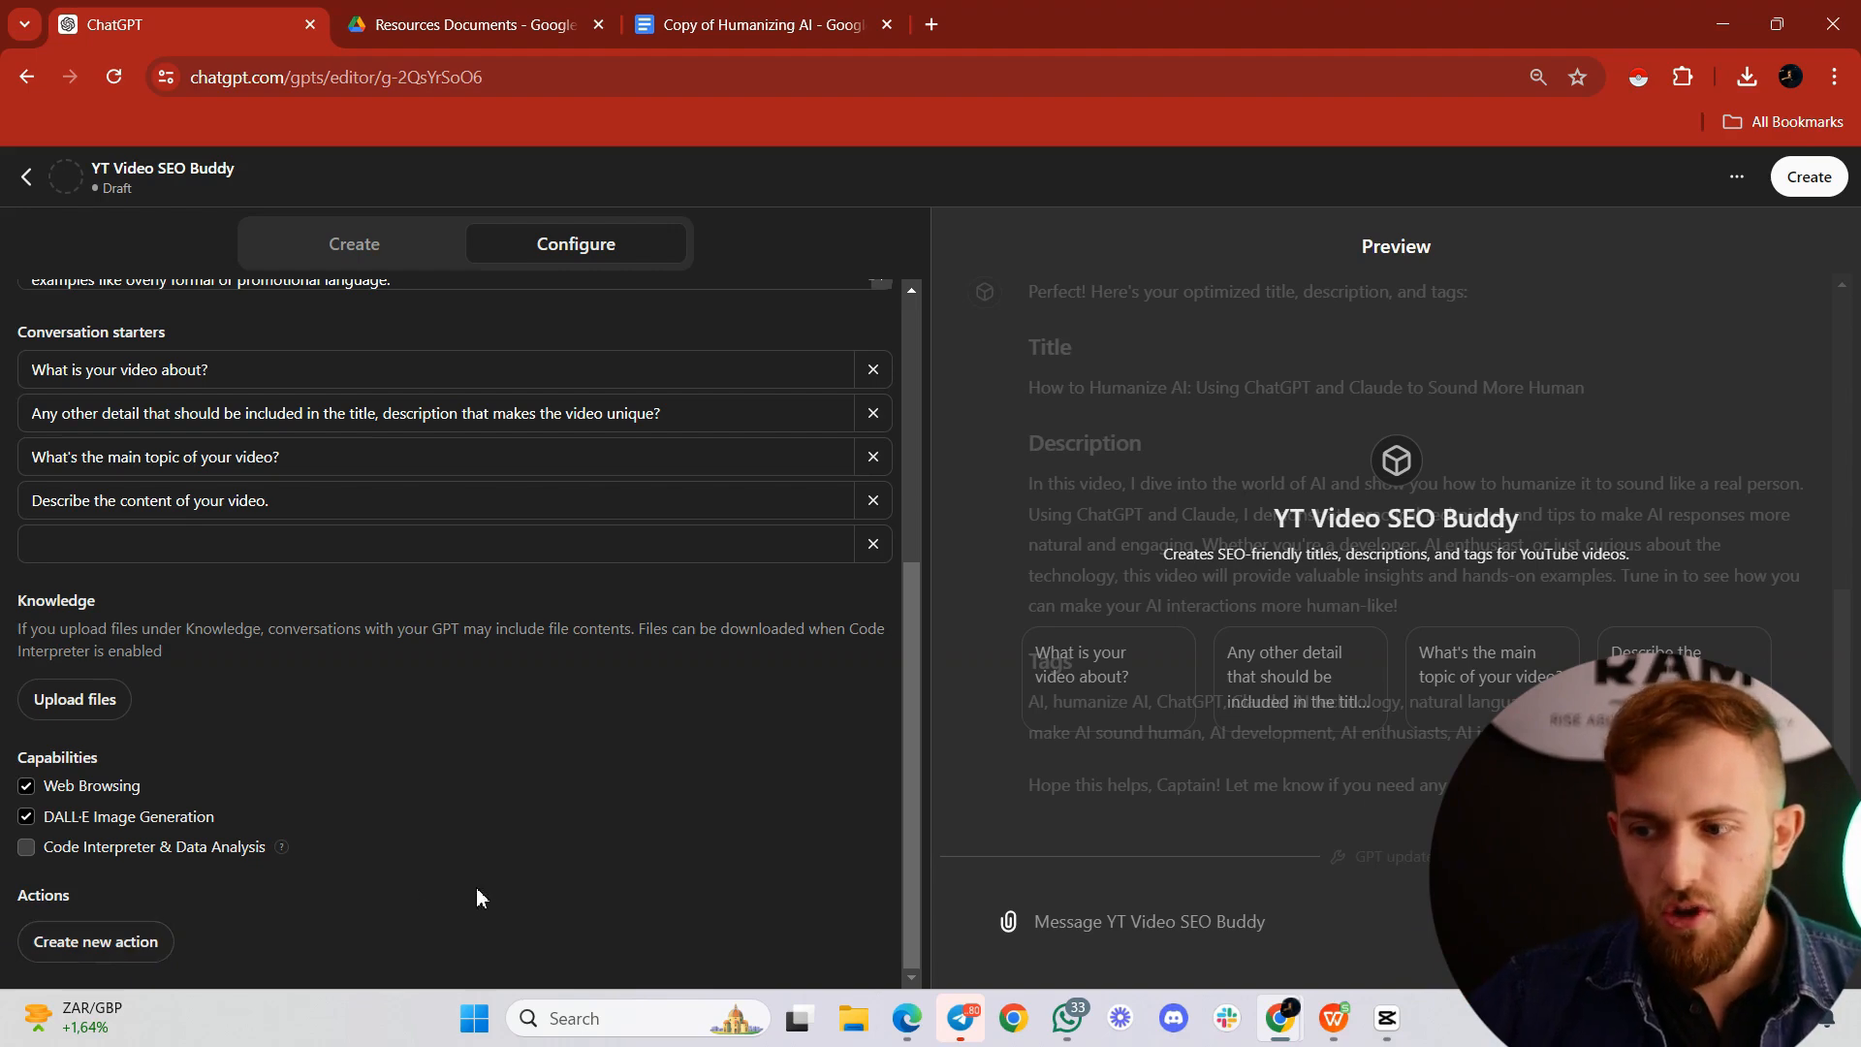
pyautogui.click(1828, 184)
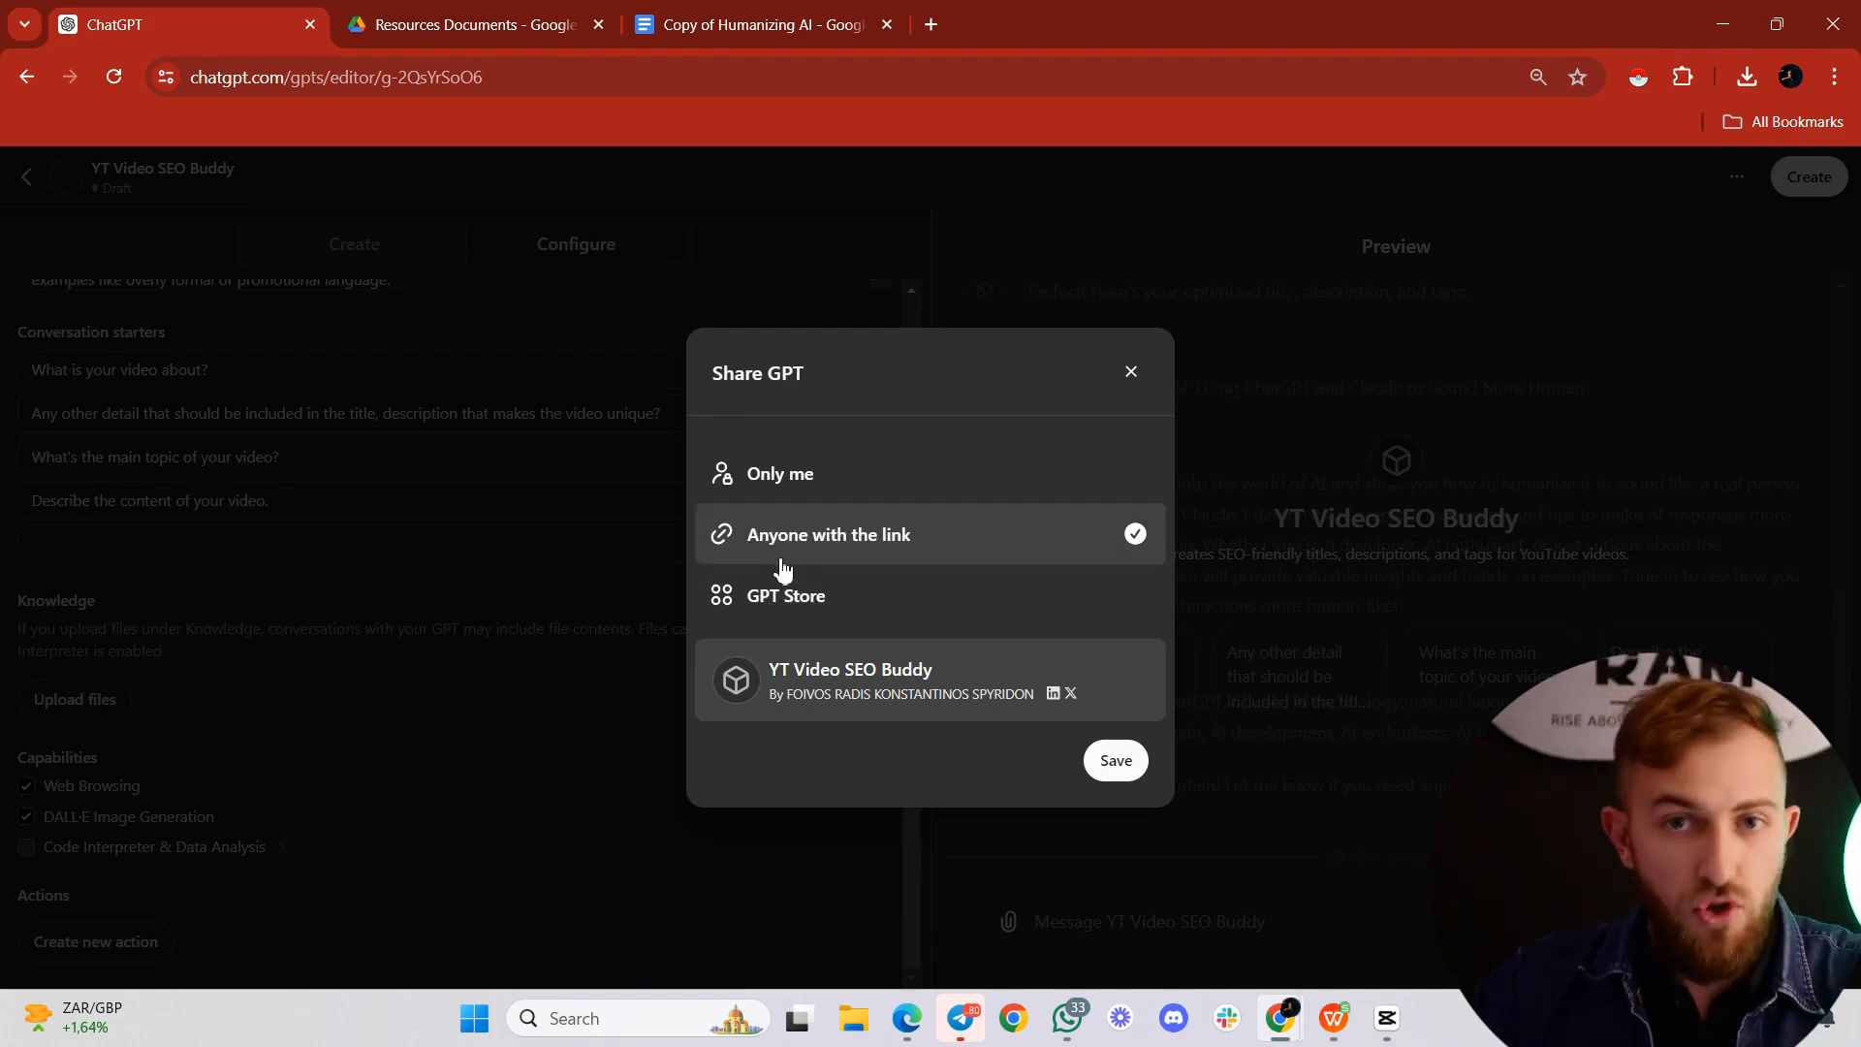
# Step: Open ChatGPT in a separate browser tab and browse the featured and trending GPTs in Explore GPTs
pyautogui.click(933, 24)
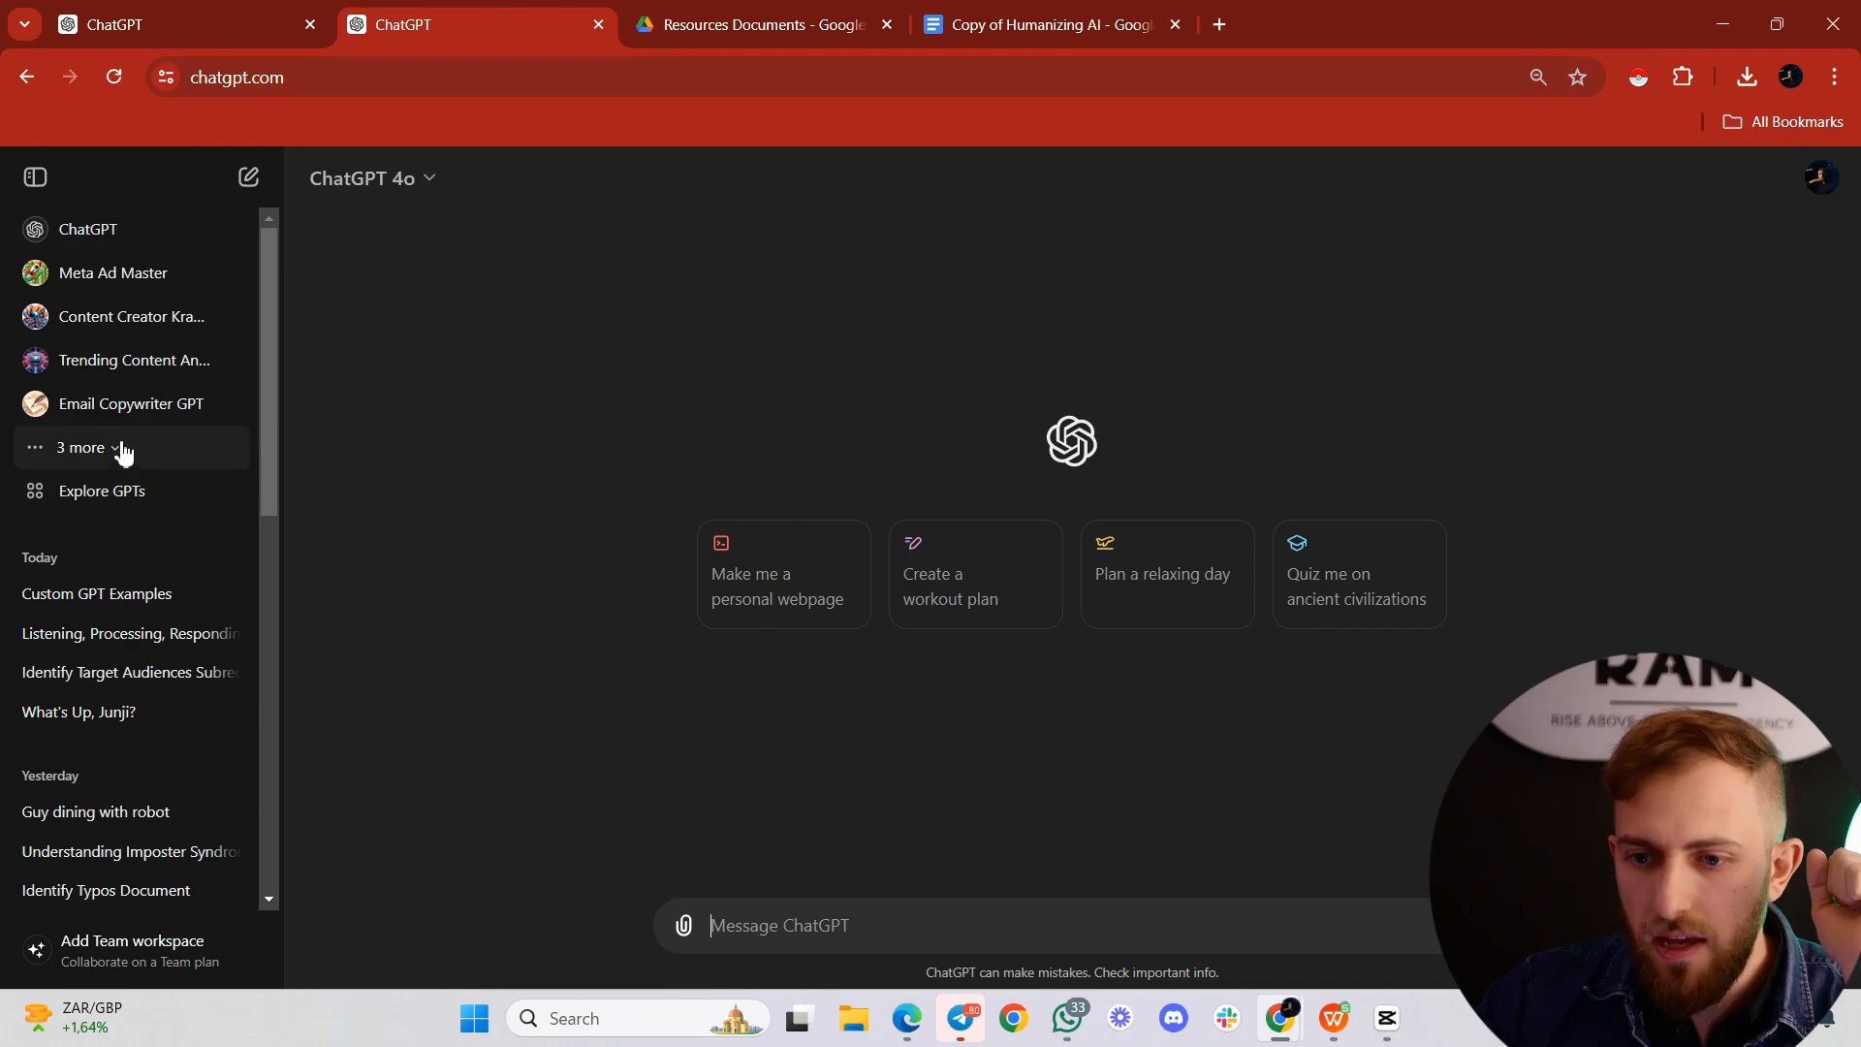
pyautogui.click(69, 502)
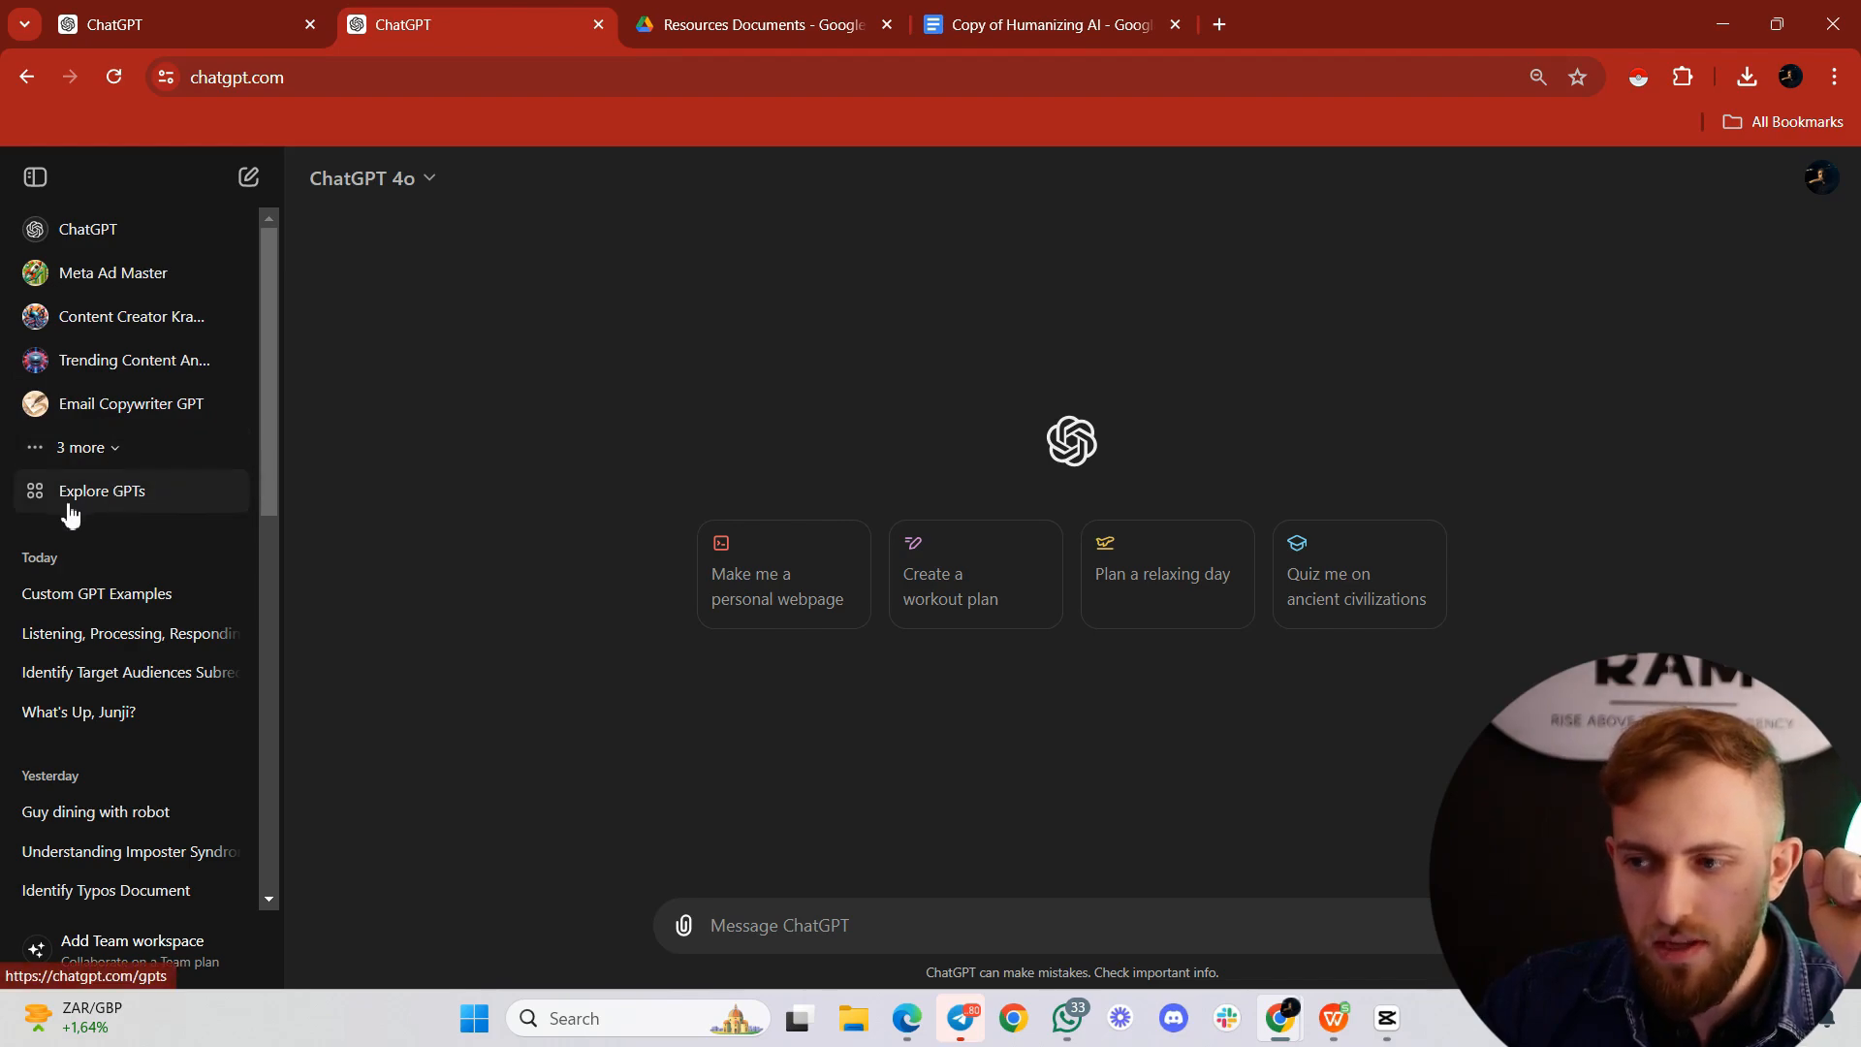
pyautogui.scroll(-5, 1039, 330)
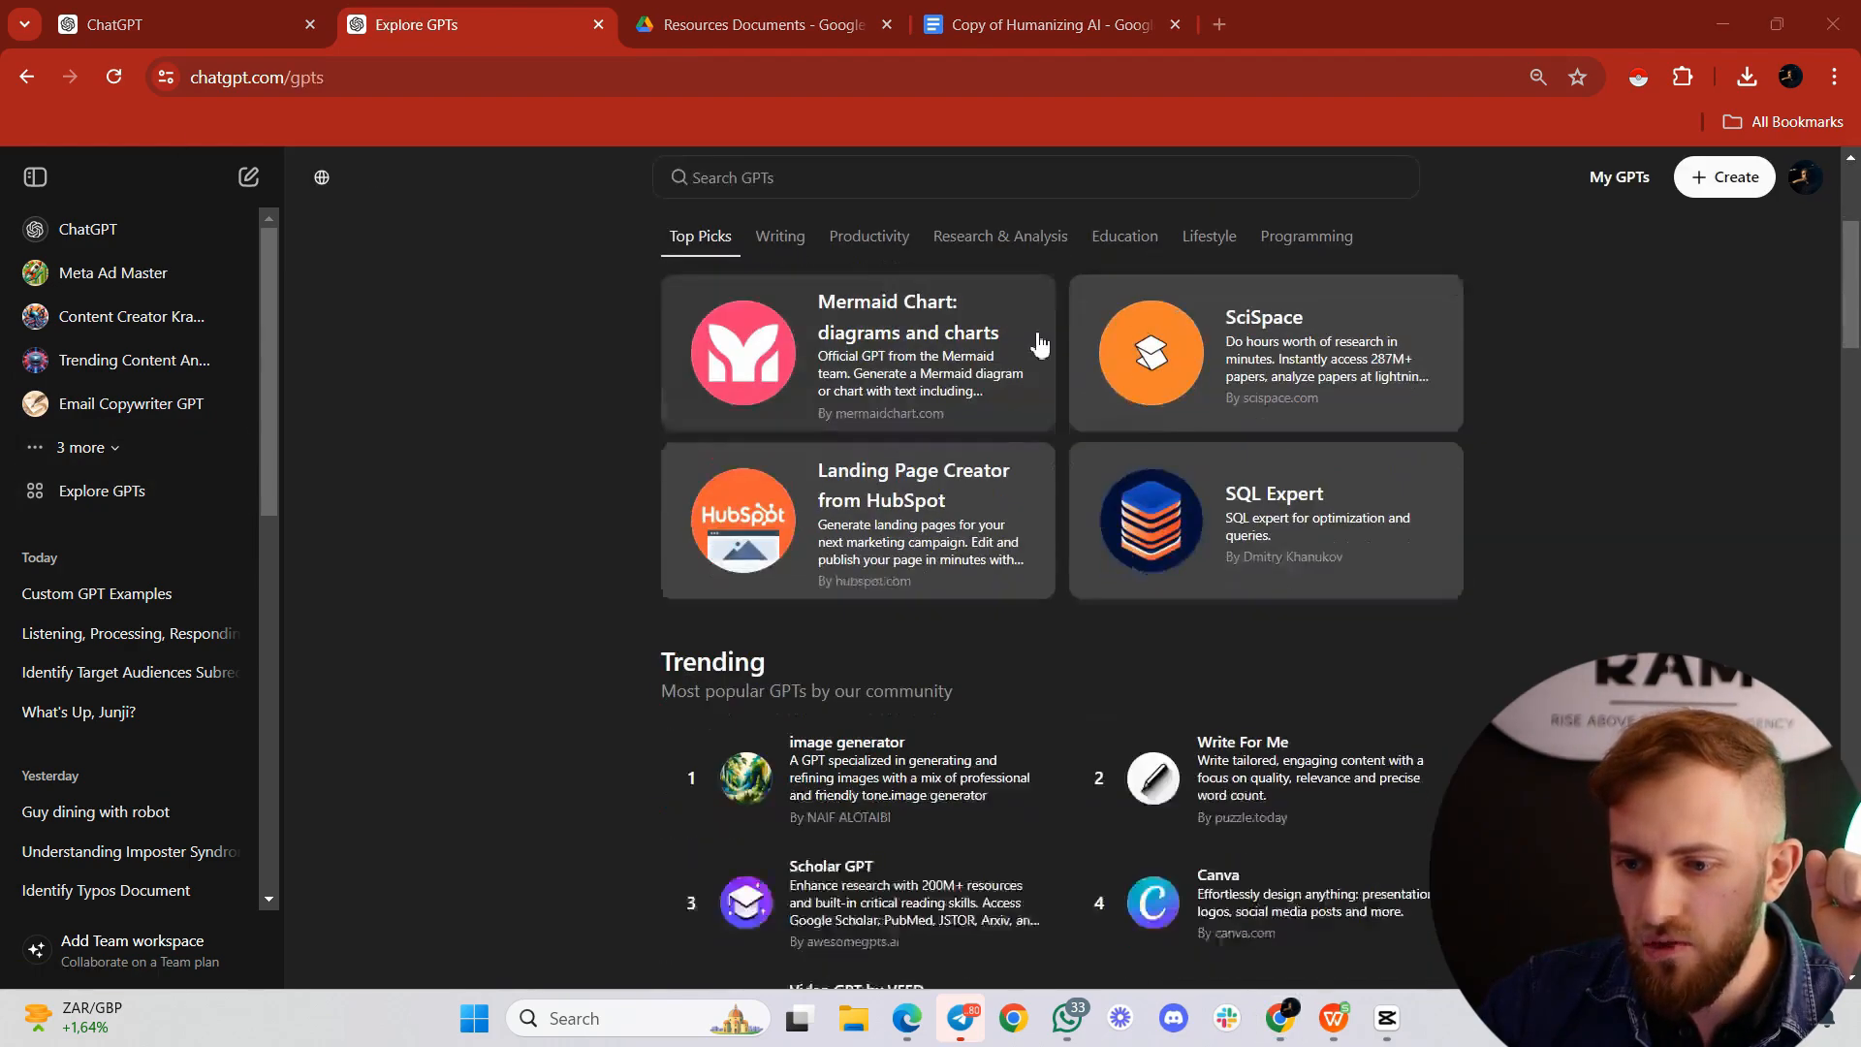
pyautogui.scroll(-3, 1454, 518)
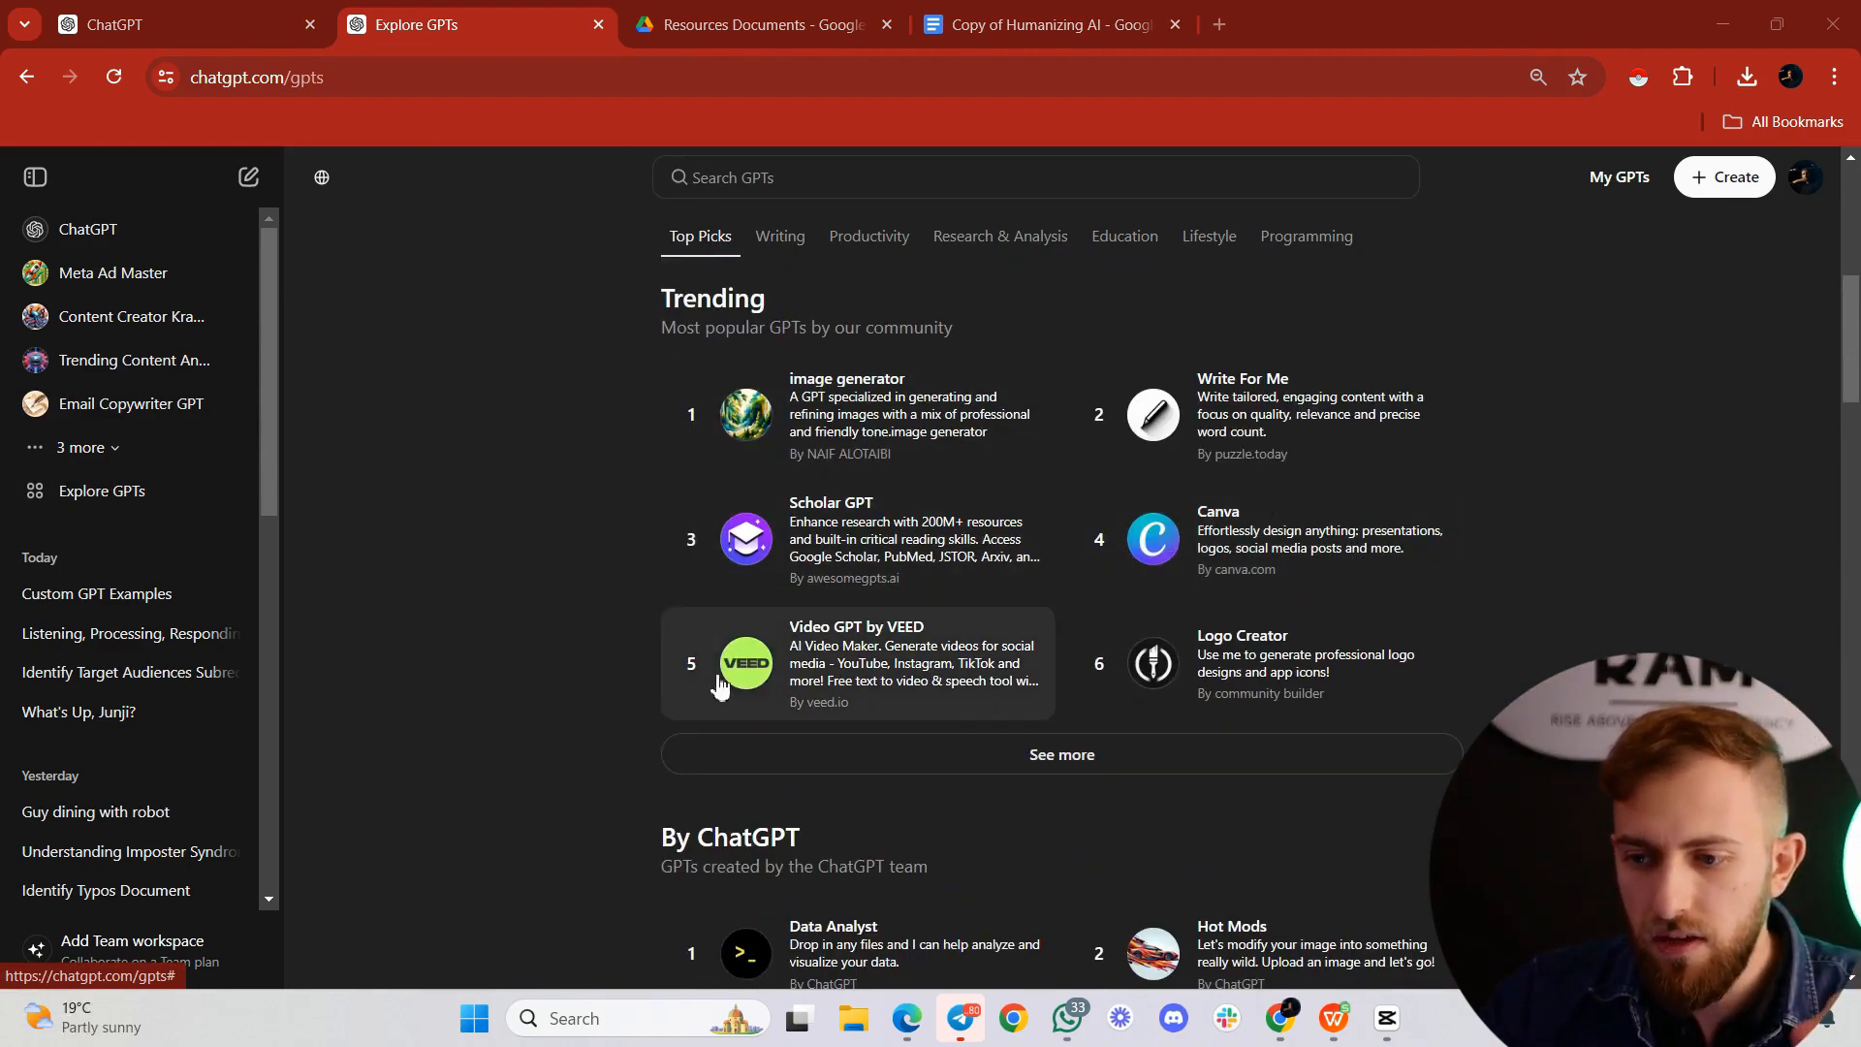
pyautogui.scroll(3, 837, 677)
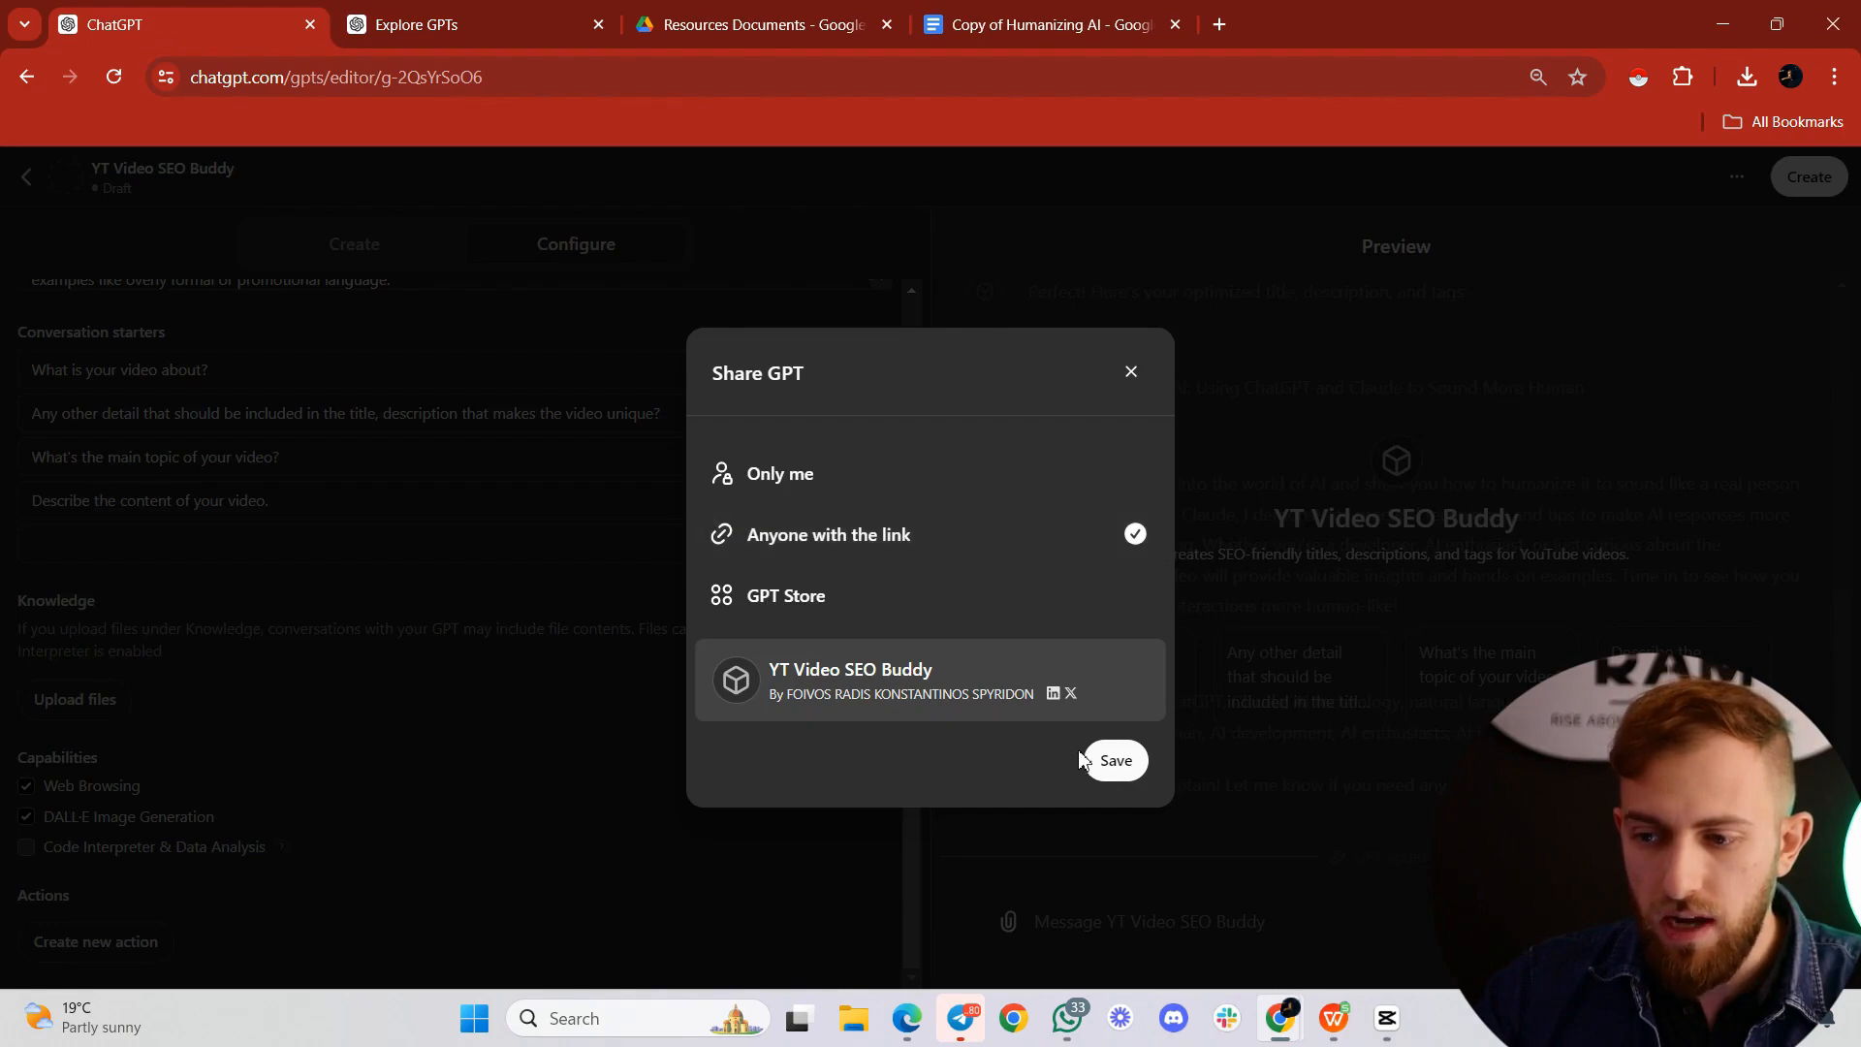
# Step: Publish YT Video SEO Buddy with access for anyone with the link and dismiss the confirmation
pyautogui.click(1110, 761)
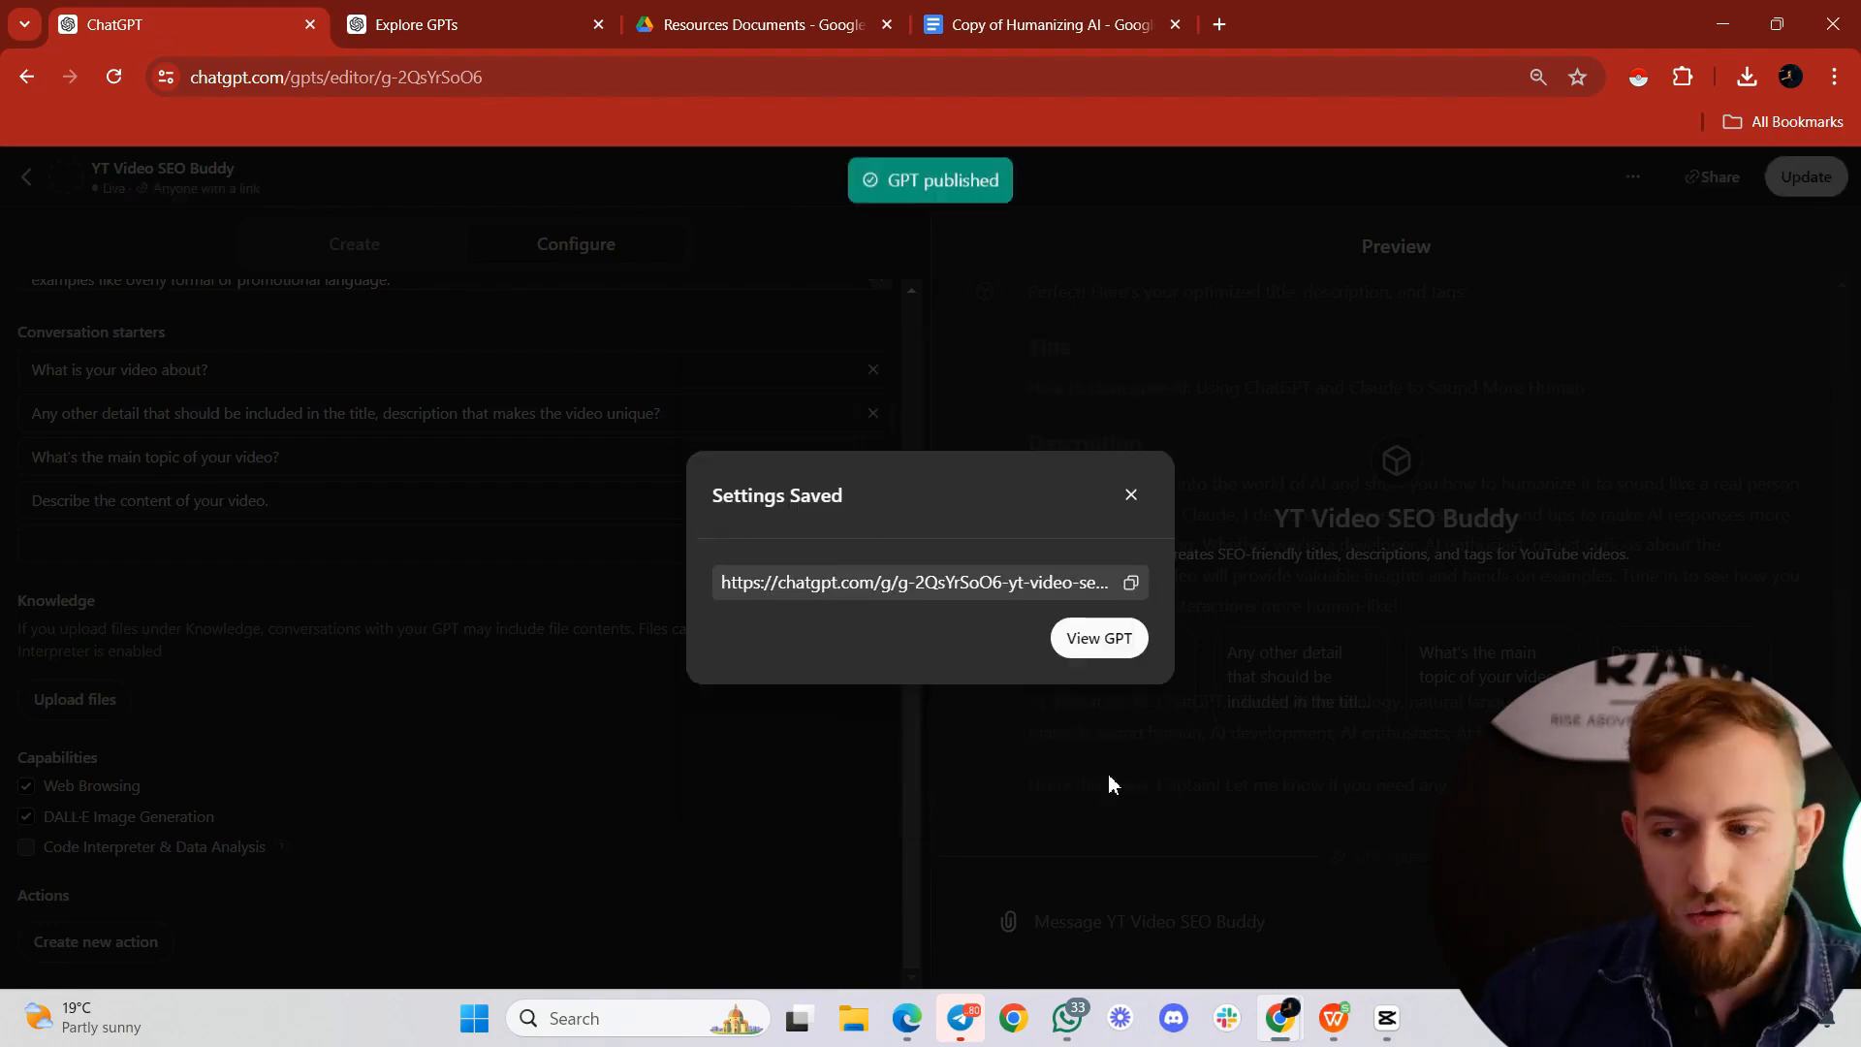
pyautogui.click(1131, 495)
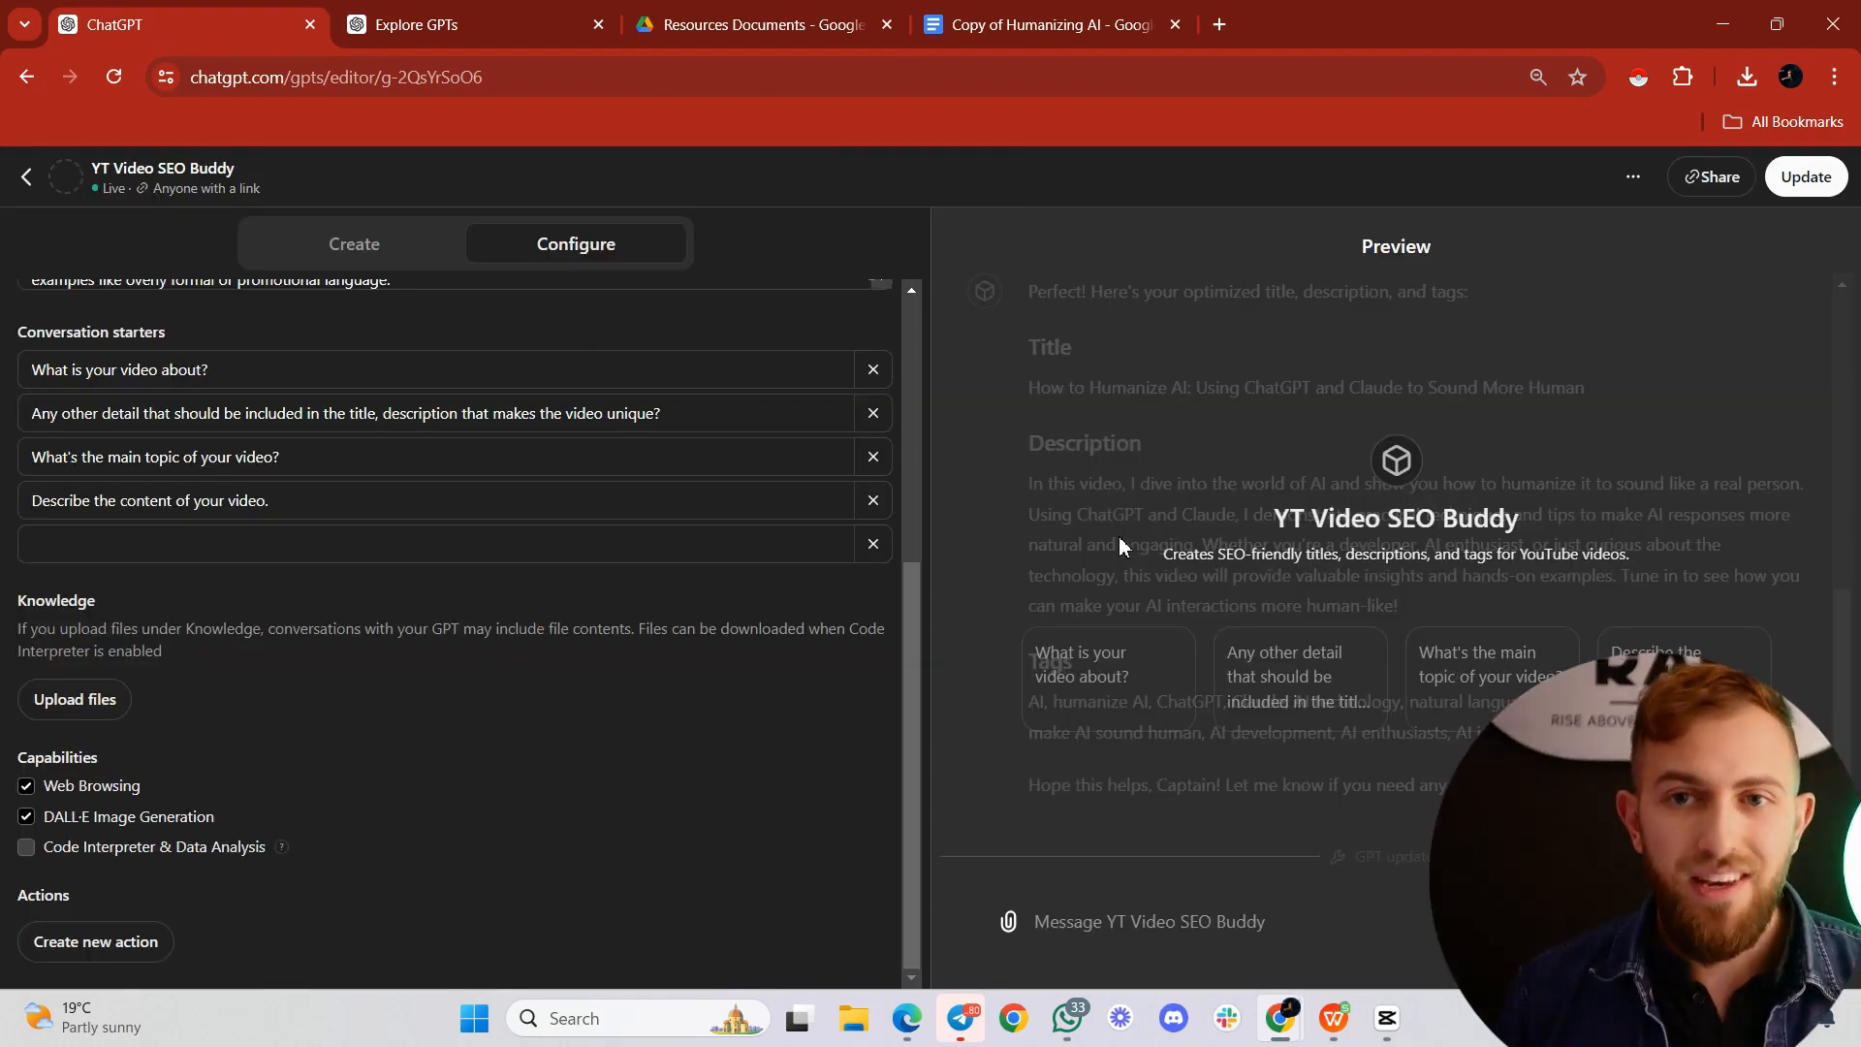